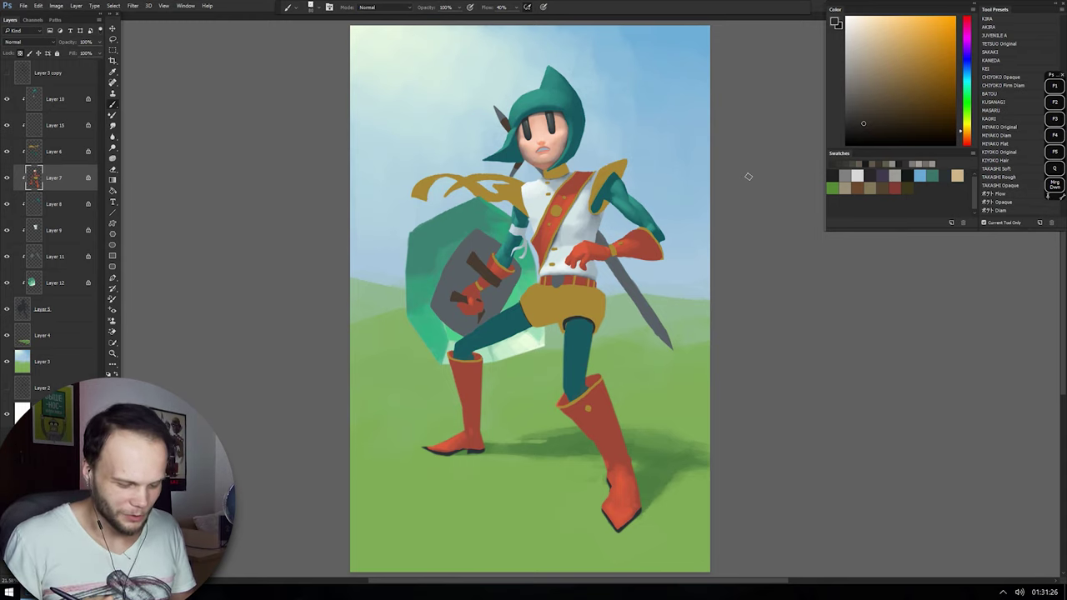
# Add a new layer on top and try a diagonal guide line across the torso along the sword's direction
pyautogui.hotkey('ctrl', 'shift', 'alt', 'n')
pyautogui.moveTo(629, 116); pyautogui.dragTo(506, 292)
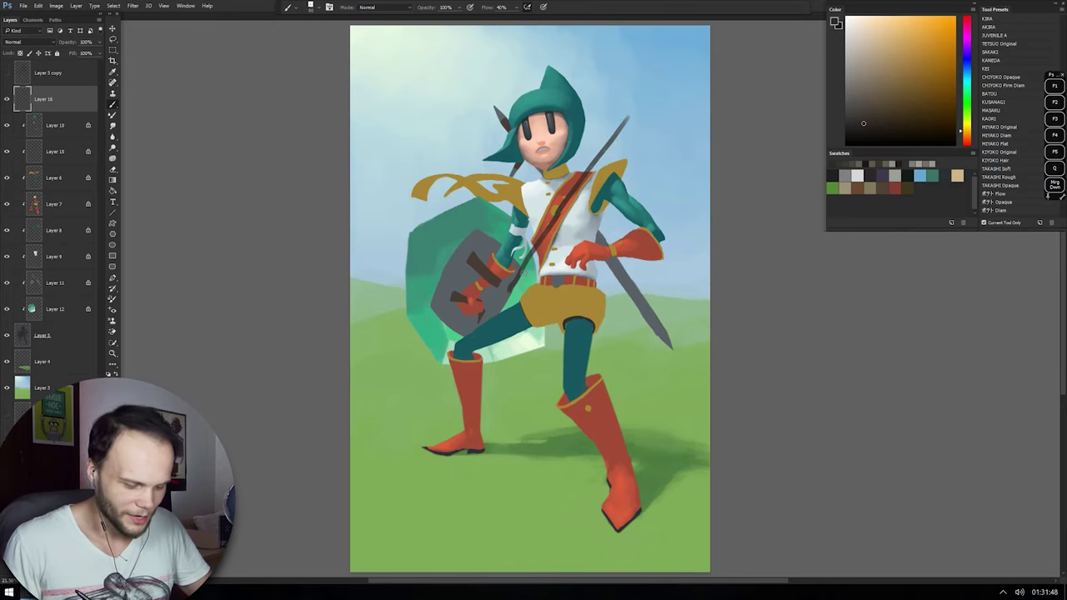
pyautogui.hotkey('ctrl', 'z')
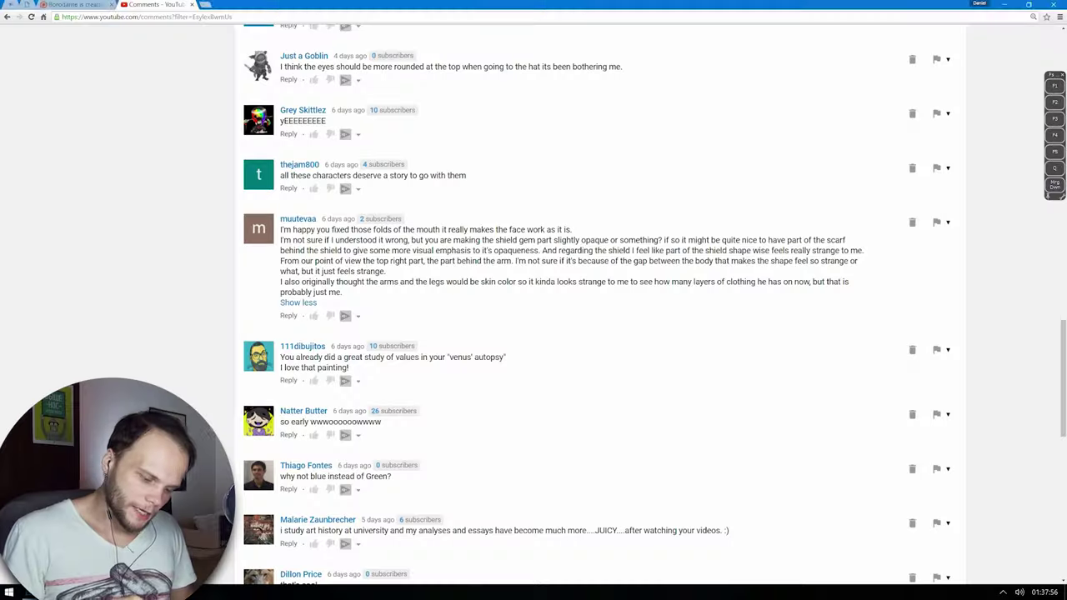
# Switch to Photoshop and sketch dark guide lines for the shield's corrected lower and upper edges
pyautogui.press('super+Tab')
pyautogui.click(685, 215)
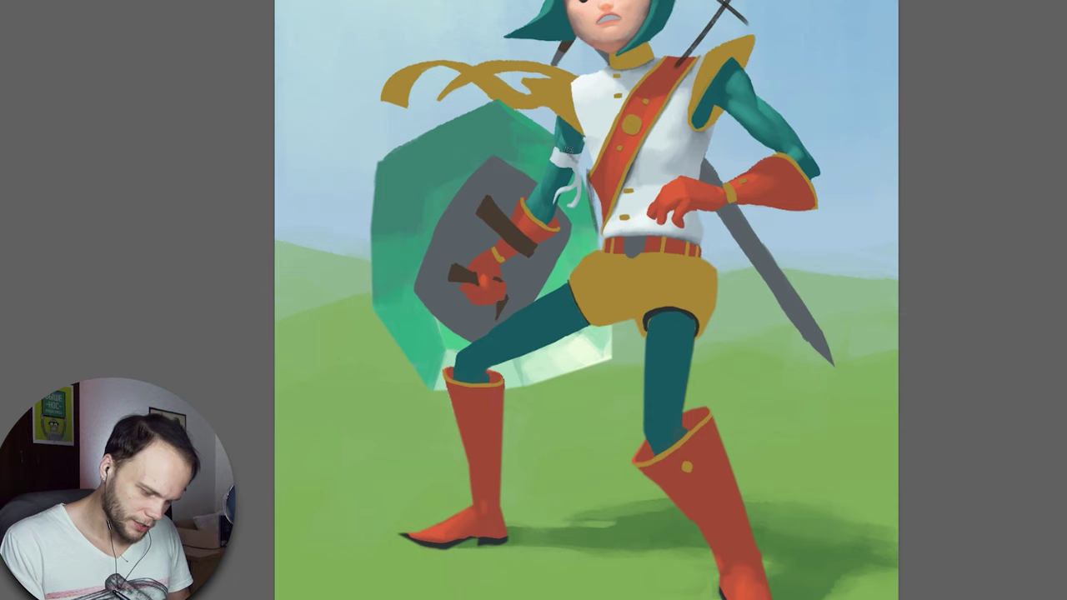
pyautogui.moveTo(375, 301)
pyautogui.mouseDown()
pyautogui.moveTo(428, 396)
pyautogui.moveTo(538, 130)
pyautogui.mouseUp()
pyautogui.hotkey('ctrl', 'z')
pyautogui.keyDown('shift'); pyautogui.click(575, 130); pyautogui.keyUp('shift')
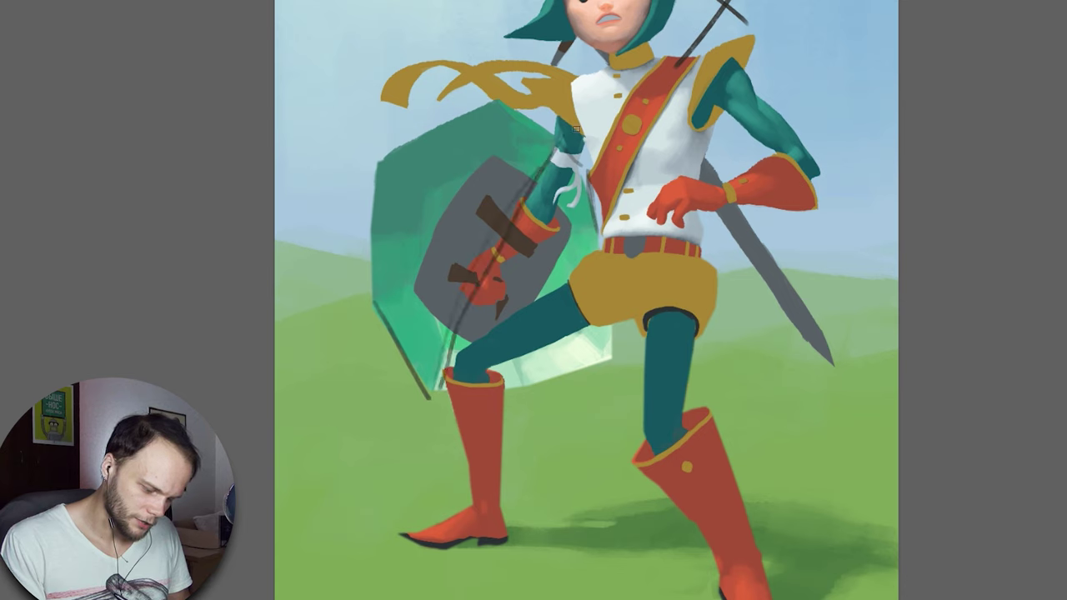
pyautogui.moveTo(505, 98)
pyautogui.mouseDown()
pyautogui.moveTo(585, 132)
pyautogui.moveTo(601, 246)
pyautogui.mouseUp()
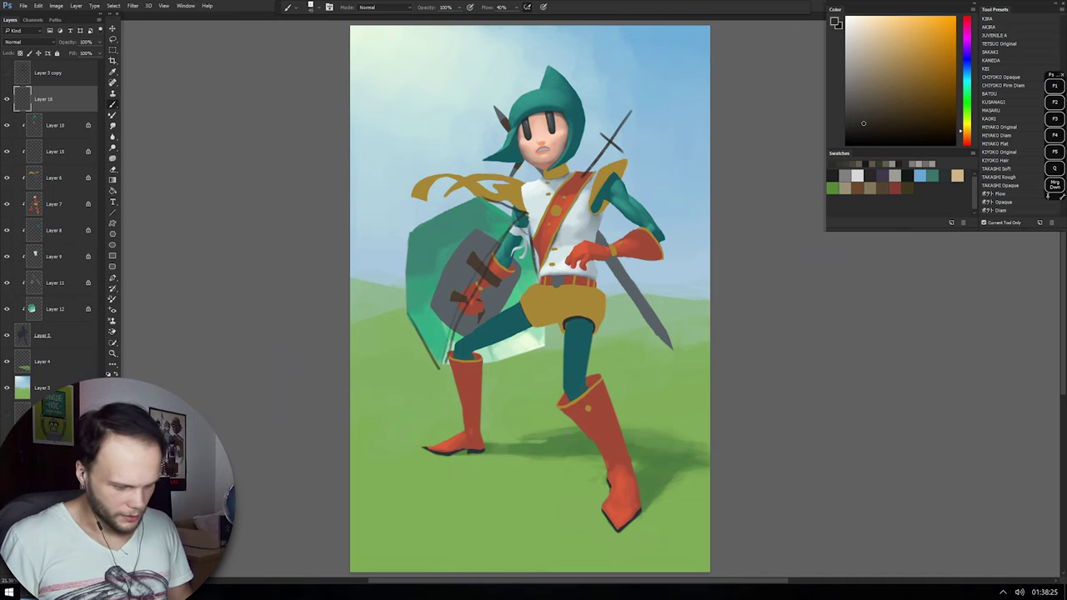
# Switch to the YouTube comments page in the browser and read through the viewers' feedback on the character
pyautogui.press('super+Tab')
pyautogui.click(714, 143)
pyautogui.scroll(-6, 600, 305)
pyautogui.scroll(-2, 600, 300)
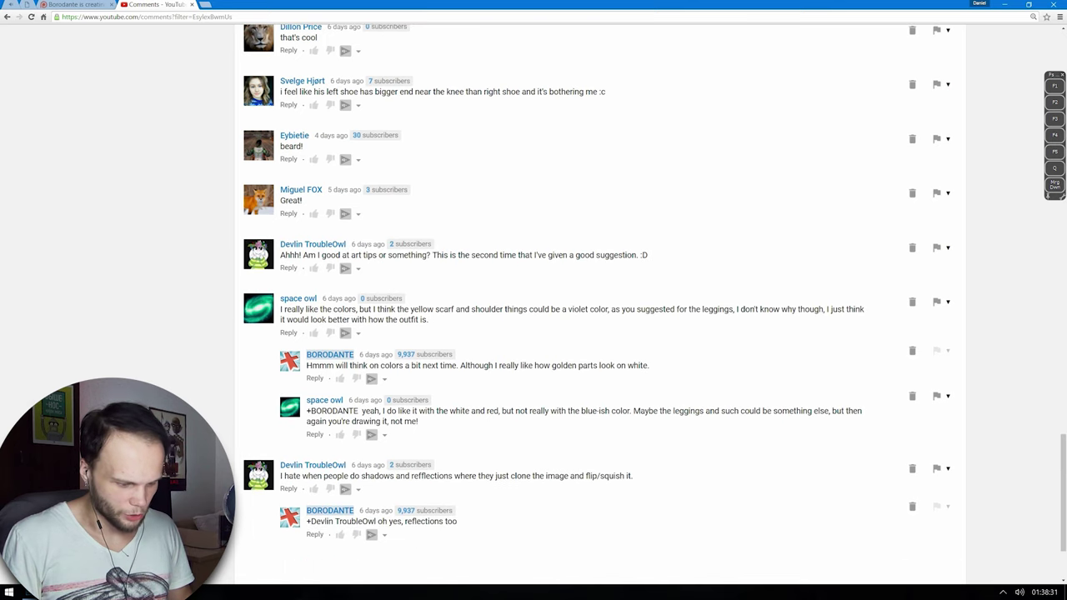
pyautogui.scroll(-1, 600, 305)
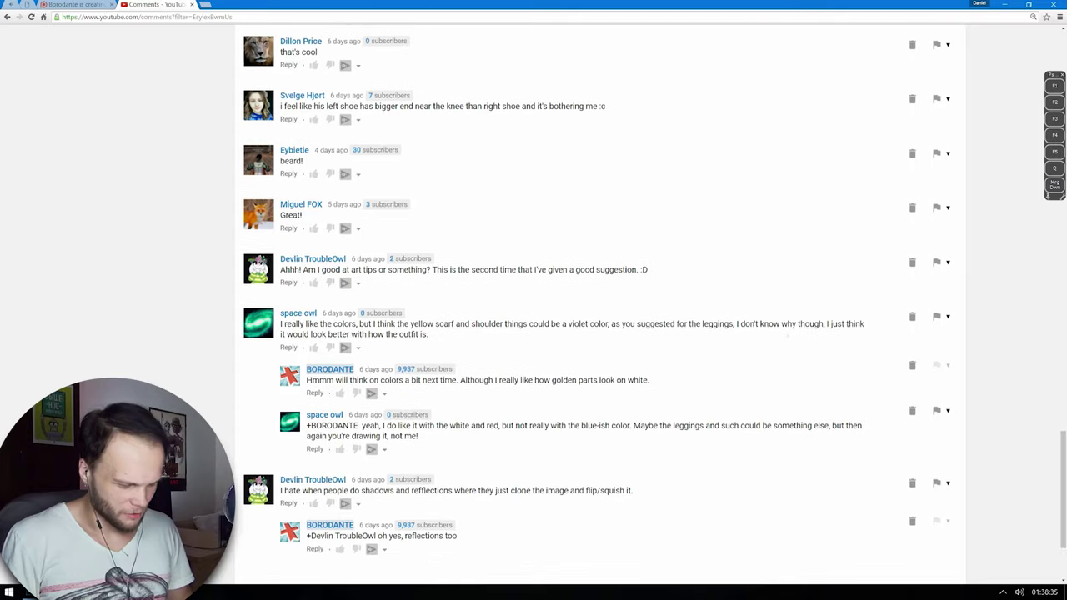
pyautogui.scroll(3, 600, 304)
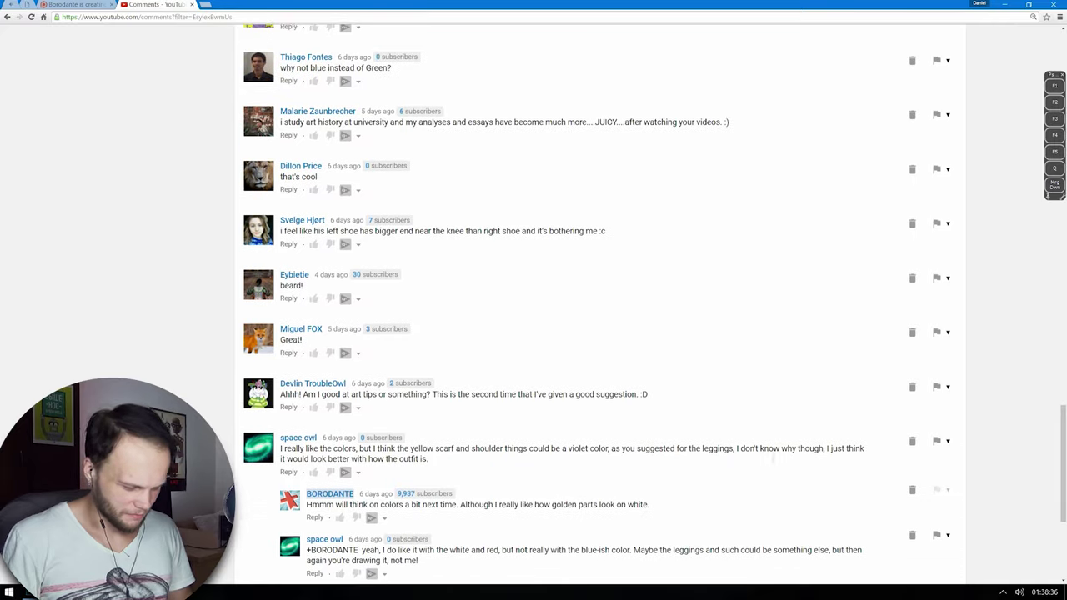
pyautogui.scroll(3, 600, 304)
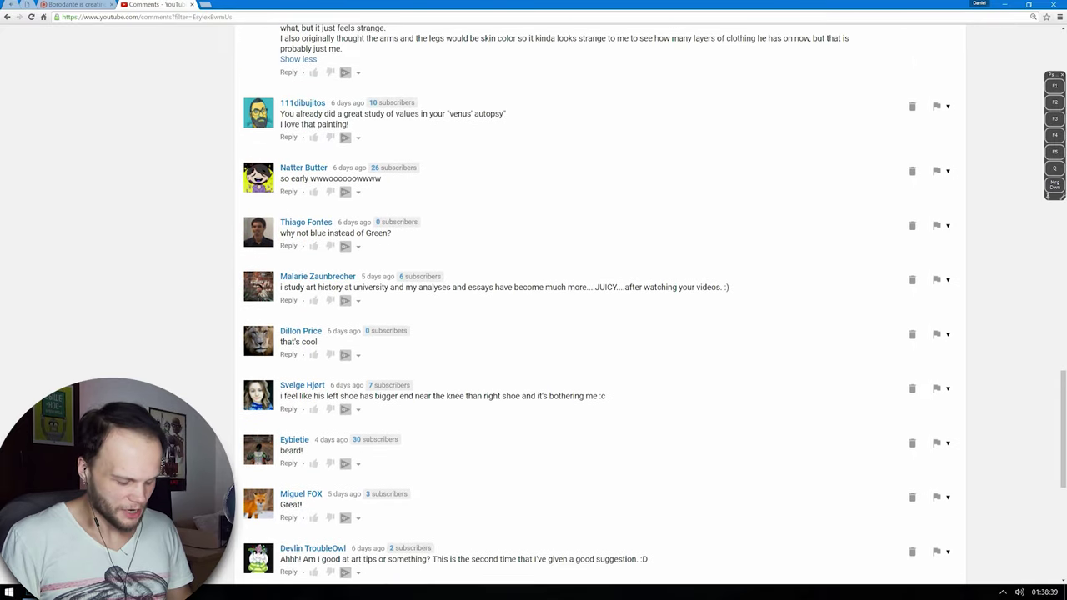
pyautogui.scroll(1, 810, 334)
pyautogui.scroll(-1, 810, 334)
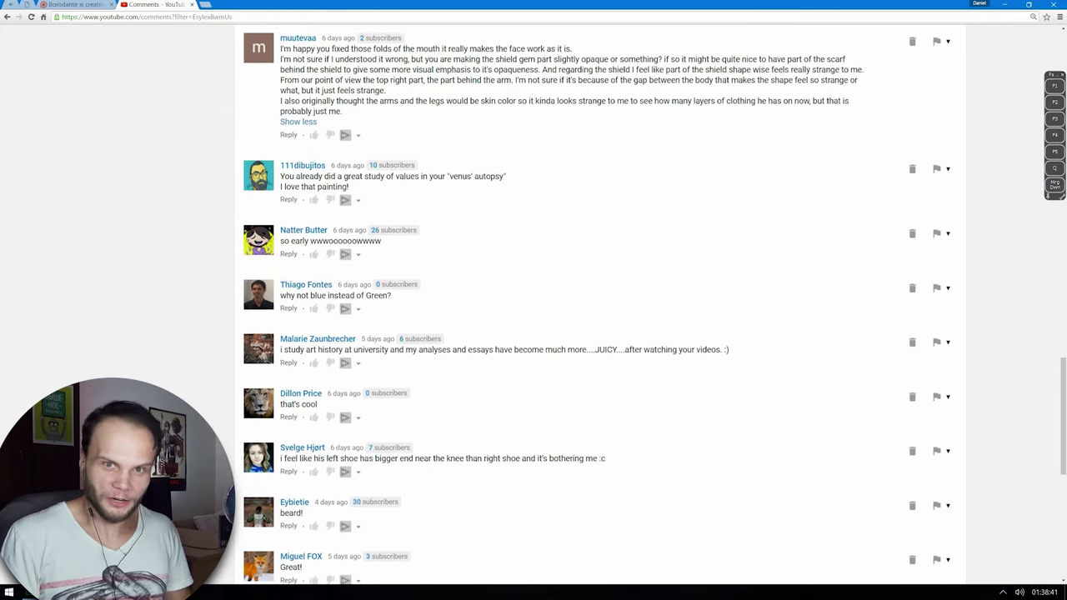
pyautogui.scroll(-5, 822, 331)
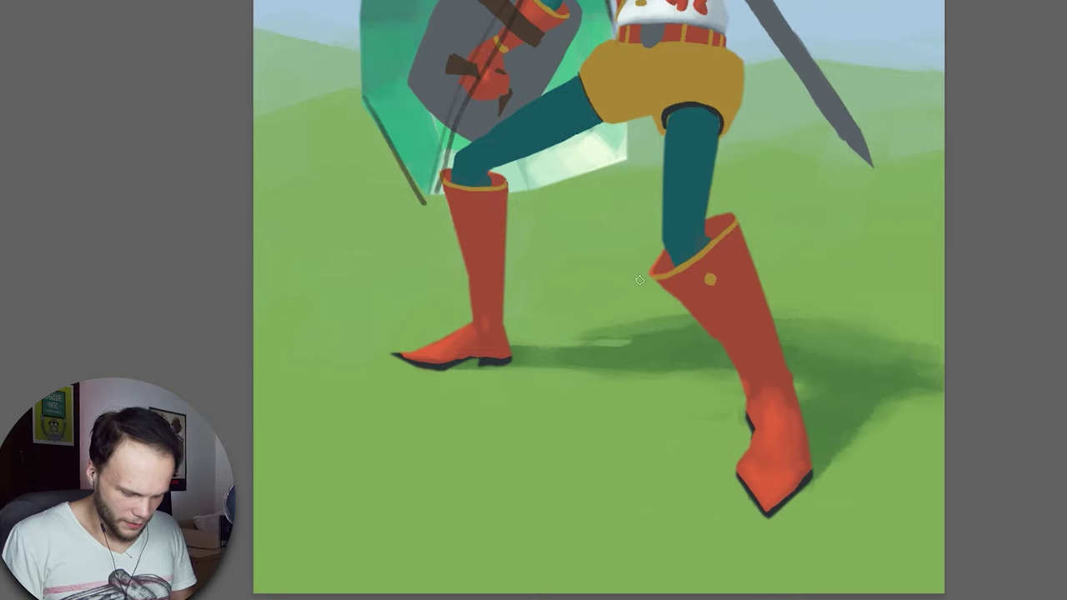
# Sketch ellipses around both boot openings and outward arrows beside the rear boot's top to mark its widening
pyautogui.moveTo(744, 213); pyautogui.dragTo(736, 217)
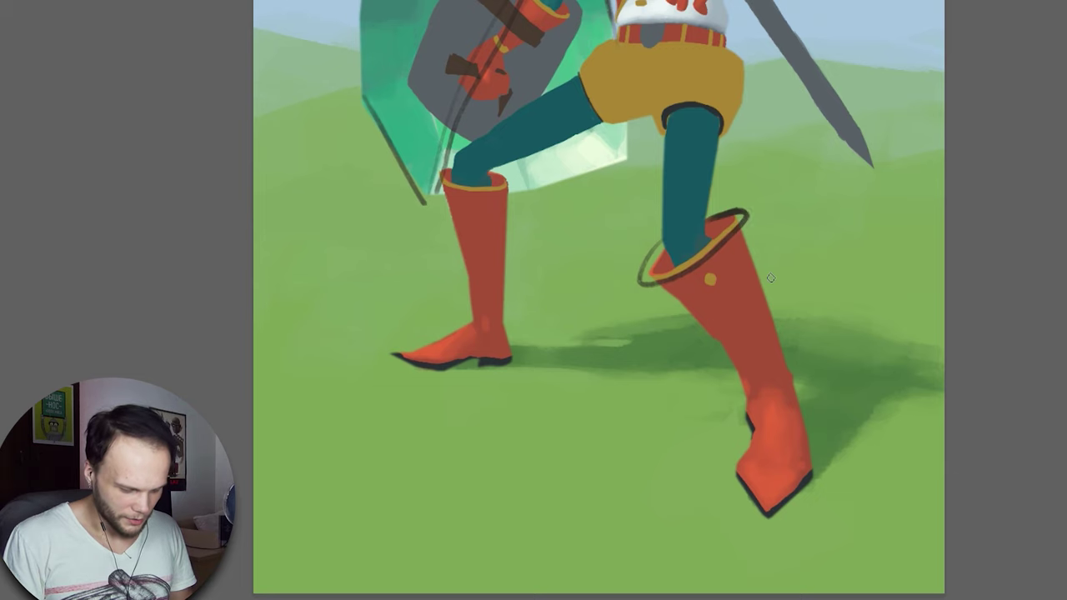
pyautogui.moveTo(463, 163)
pyautogui.mouseDown()
pyautogui.moveTo(440, 178)
pyautogui.moveTo(515, 175)
pyautogui.moveTo(504, 169)
pyautogui.mouseUp()
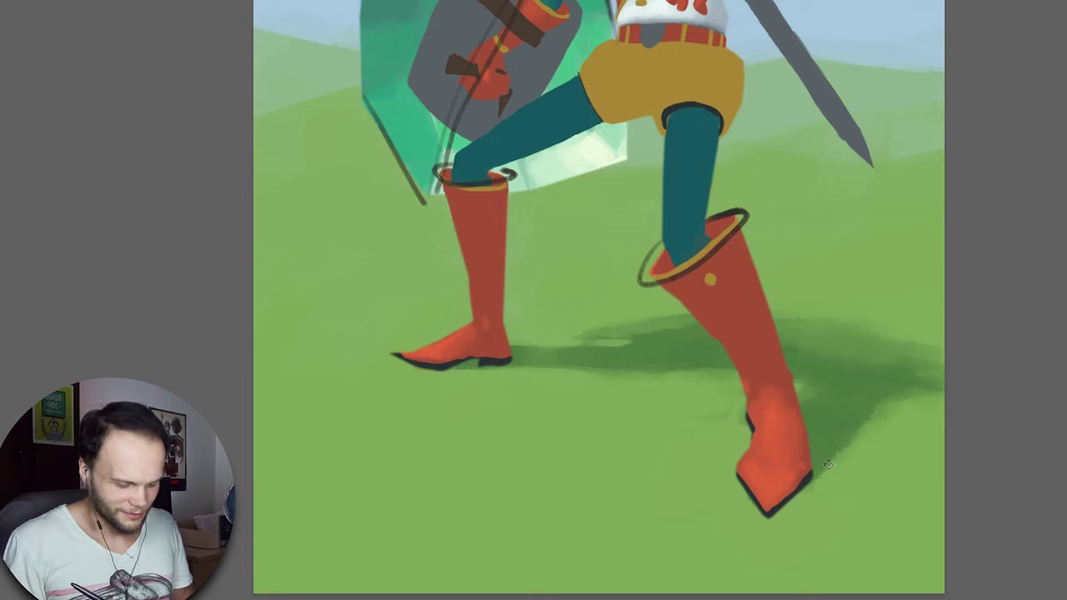
pyautogui.moveTo(658, 266)
pyautogui.mouseDown()
pyautogui.moveTo(750, 454)
pyautogui.moveTo(695, 412)
pyautogui.mouseUp()
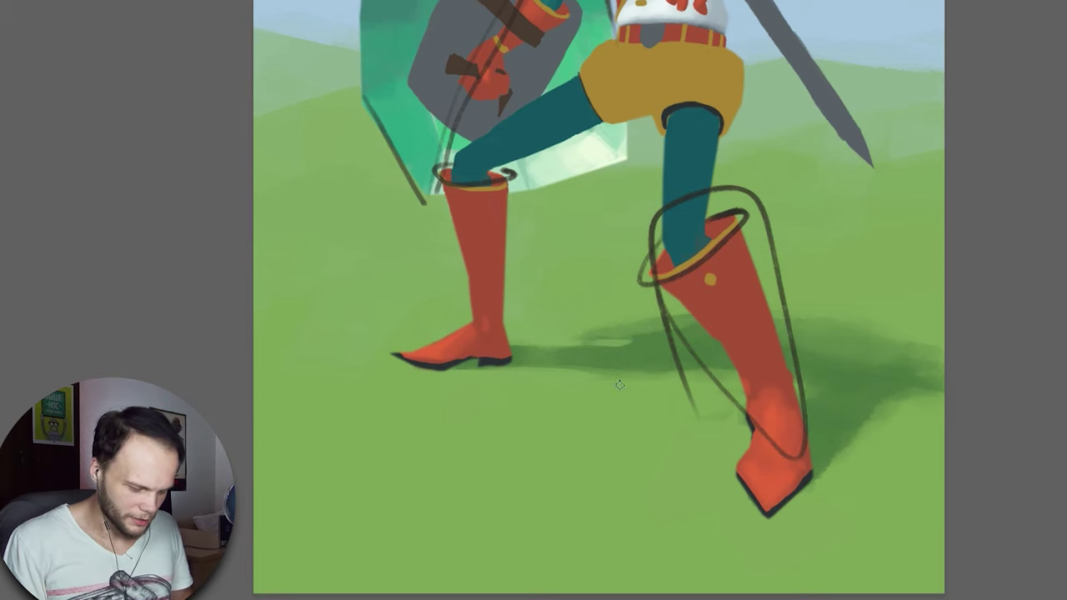
pyautogui.hotkey('ctrl', 'z')
pyautogui.moveTo(503, 193)
pyautogui.mouseDown()
pyautogui.moveTo(533, 193)
pyautogui.moveTo(523, 199)
pyautogui.mouseUp()
pyautogui.moveTo(453, 199); pyautogui.dragTo(433, 200)
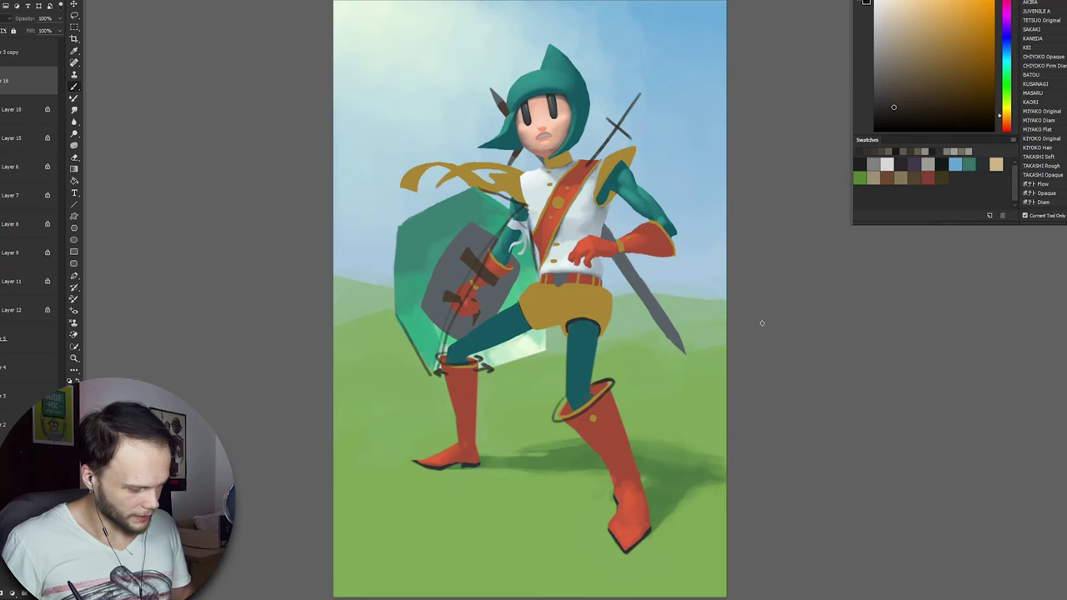
# Paint along the shaft of the rear boot on the Layer 5 silhouette to widen its calf
pyautogui.click(25, 338)
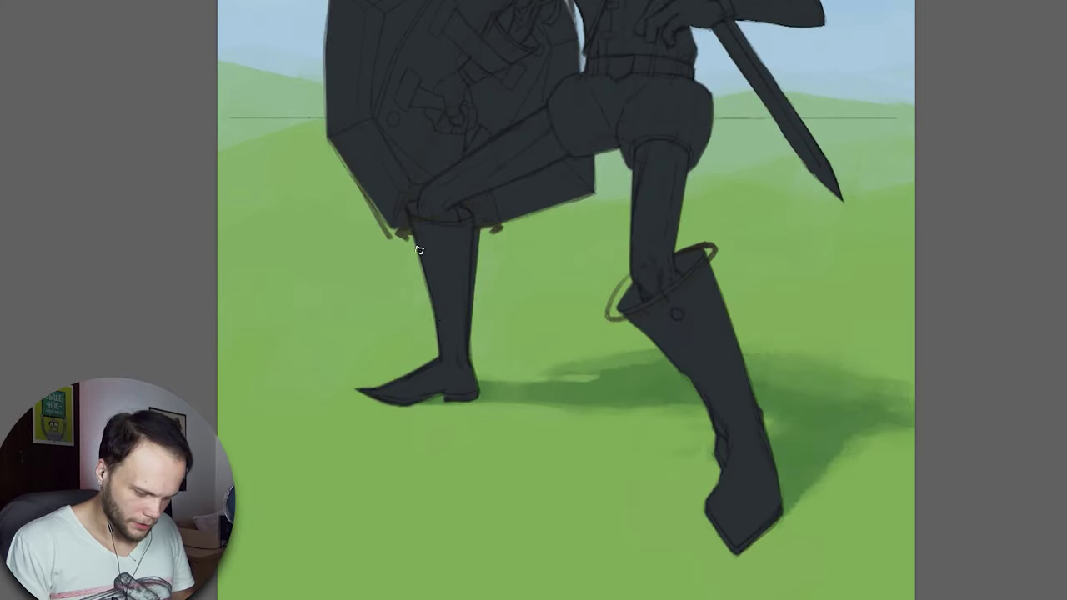
pyautogui.moveTo(421, 257); pyautogui.dragTo(439, 340)
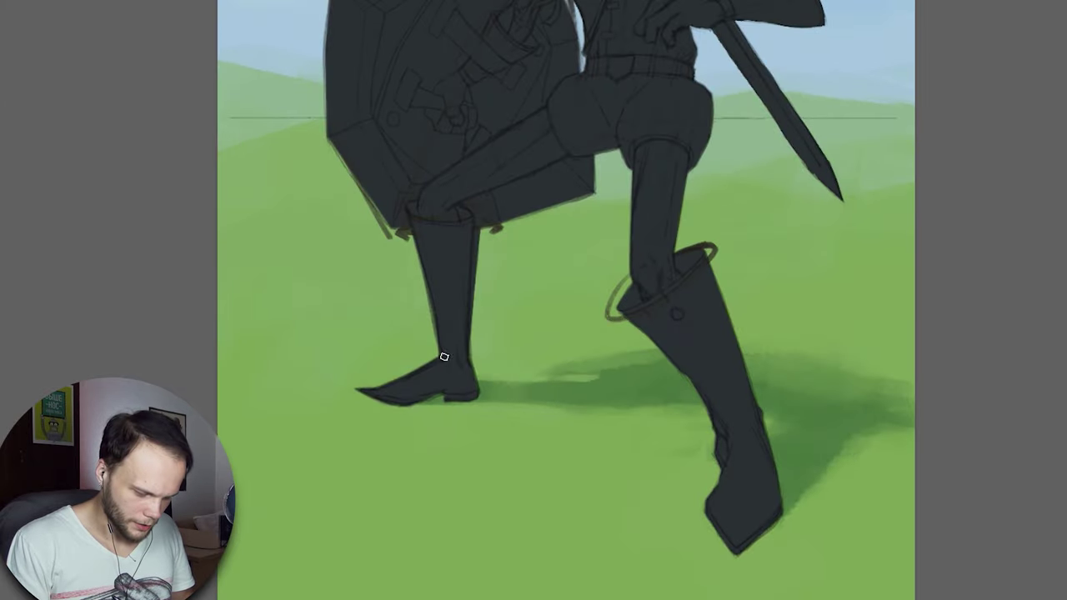
pyautogui.moveTo(418, 240); pyautogui.dragTo(438, 329)
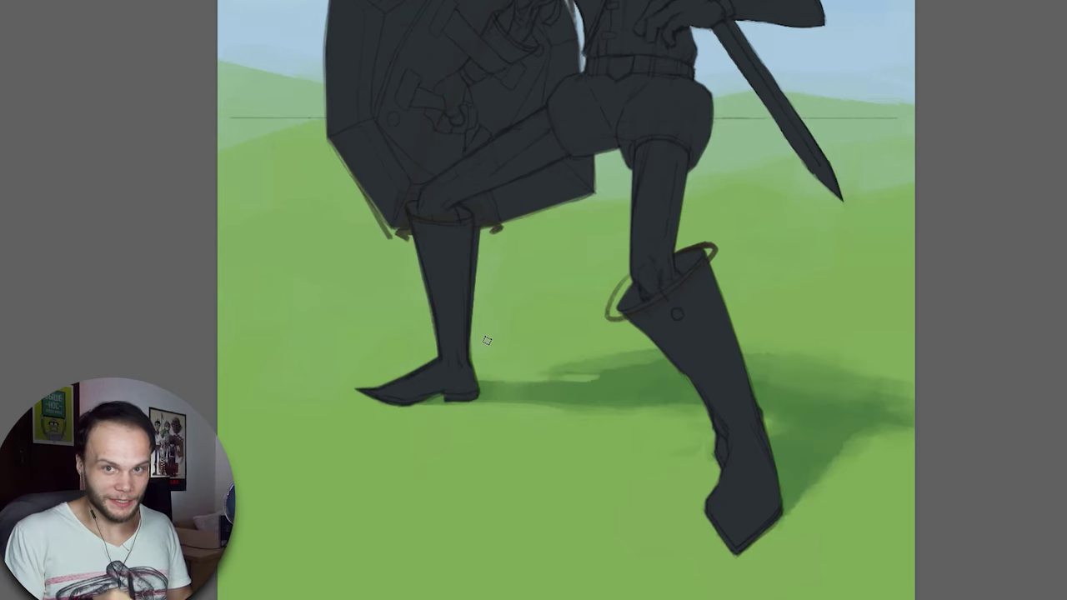
pyautogui.press('ctrl+')
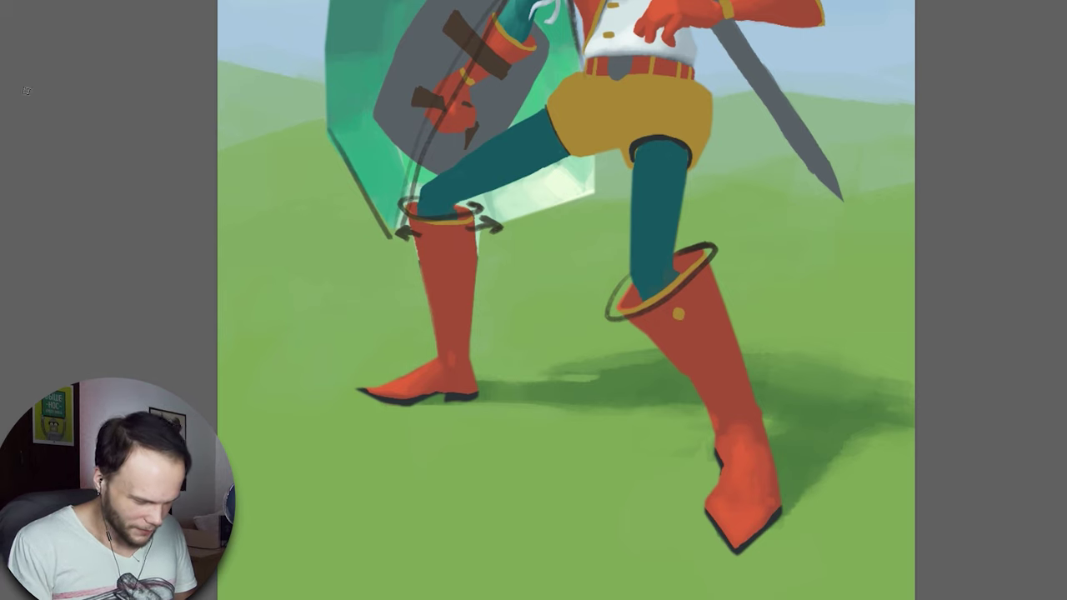
# Stretch the selected top of the rear boot sideways on Layer 10 to widen its gold trim
pyautogui.press('Delete')
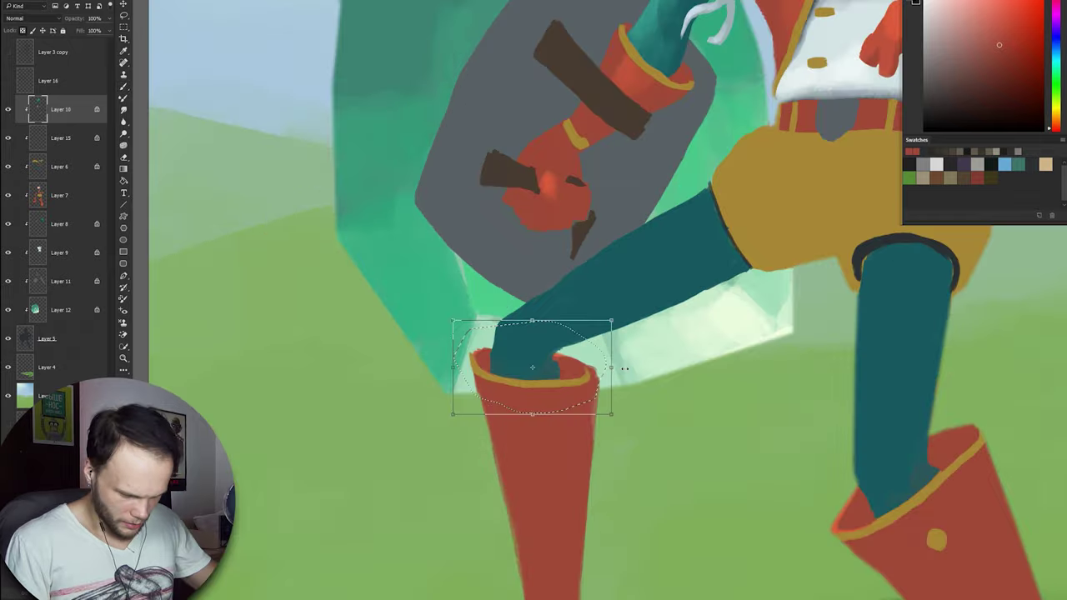
pyautogui.moveTo(607, 367); pyautogui.dragTo(624, 369)
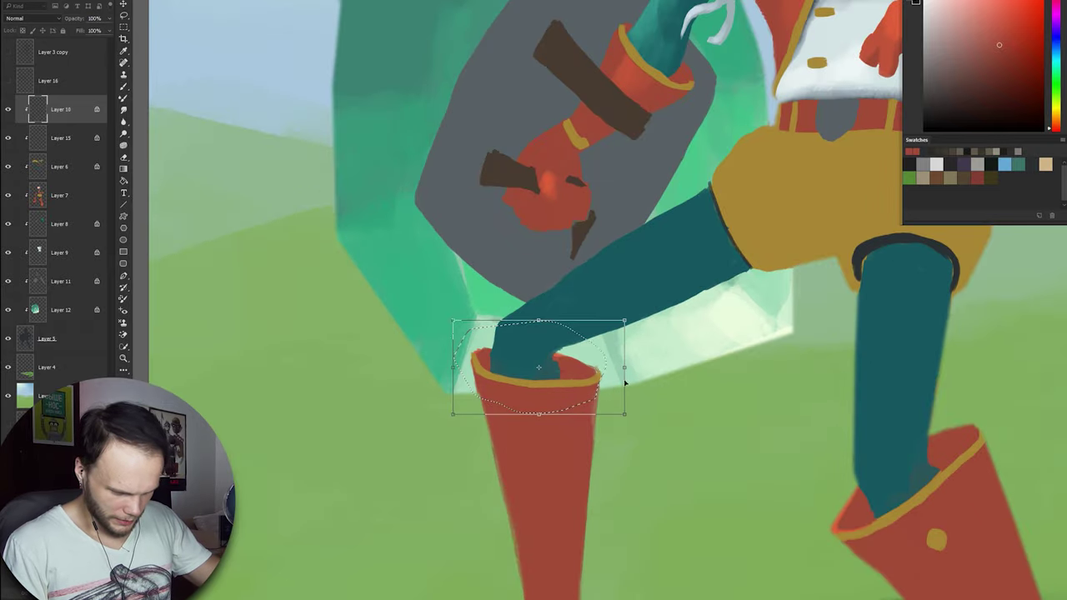
pyautogui.press('Return')
pyautogui.hotkey('ctrl', '0')
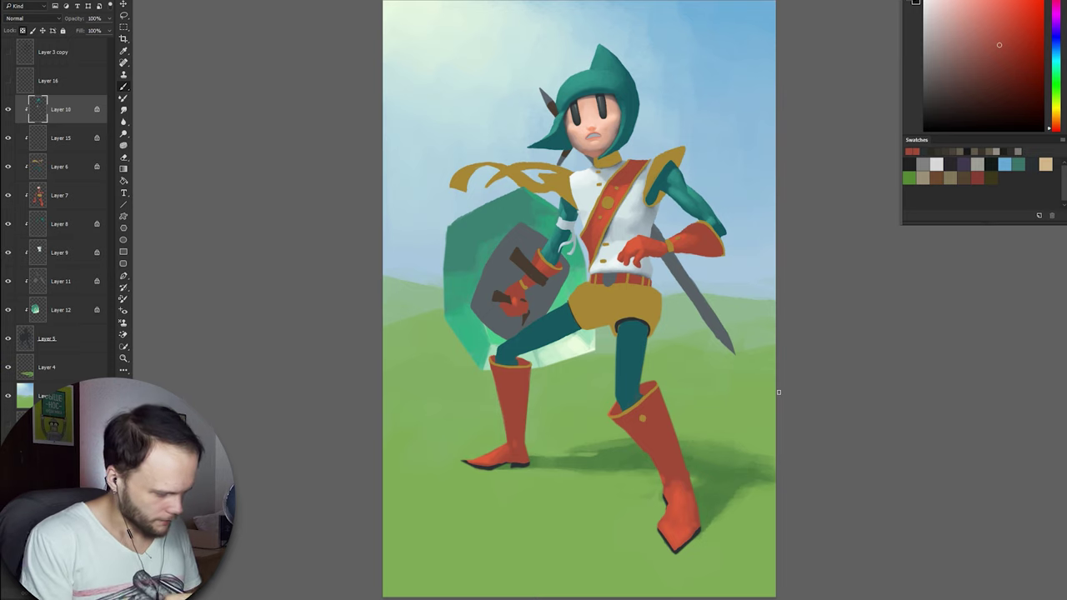
# Select Layer 5, isolate the silhouette by hiding the clipped colour layers and the guide sketch, and sample its dark colour
pyautogui.click(33, 342)
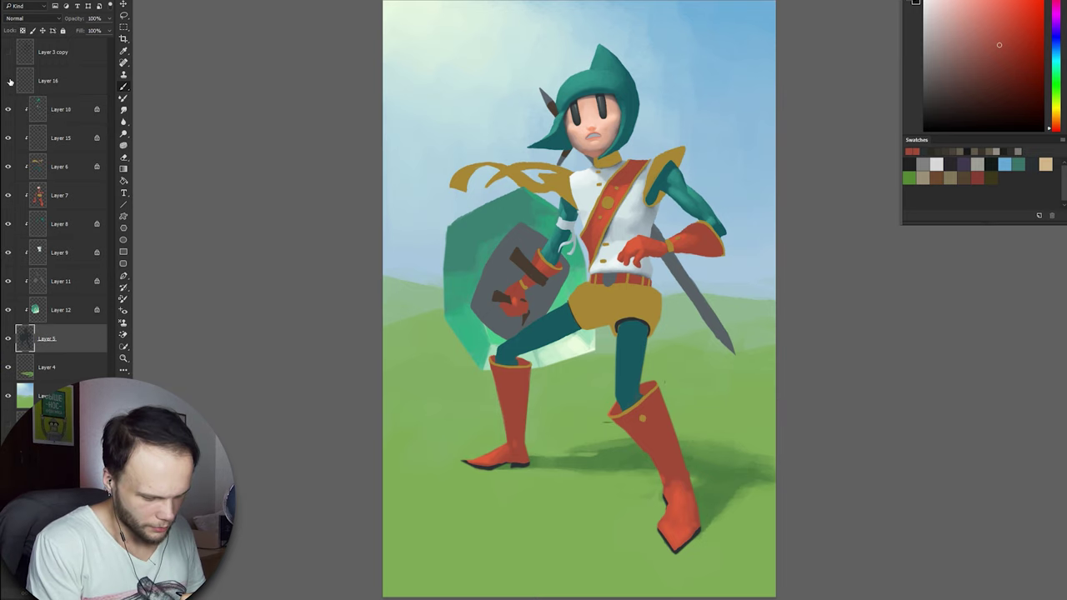
pyautogui.click(10, 80)
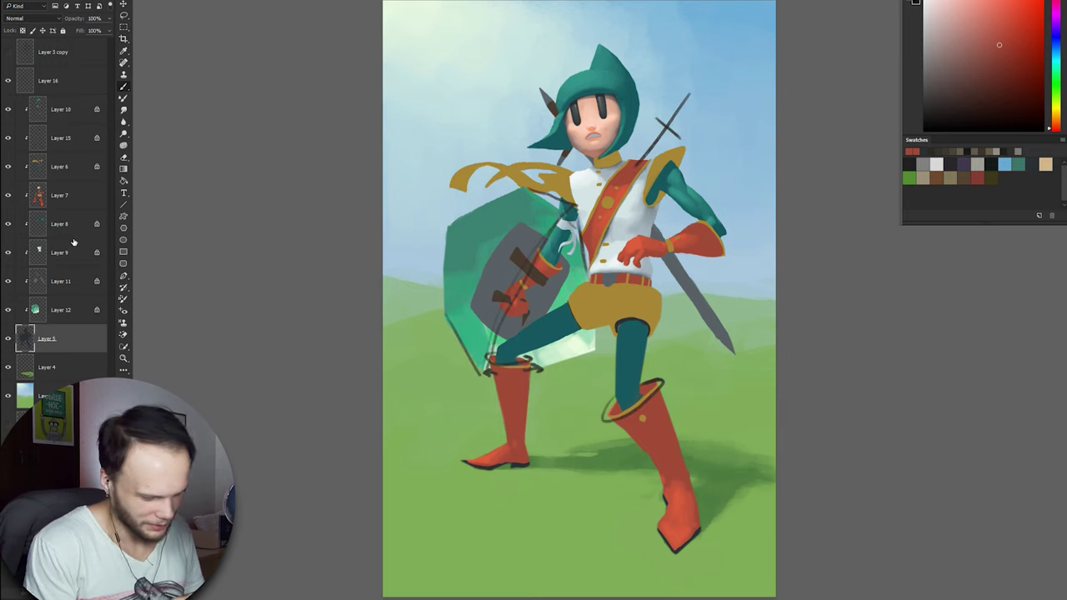
pyautogui.moveTo(9, 309); pyautogui.dragTo(9, 111)
pyautogui.keyDown('alt'); pyautogui.click(568, 259); pyautogui.keyUp('alt')
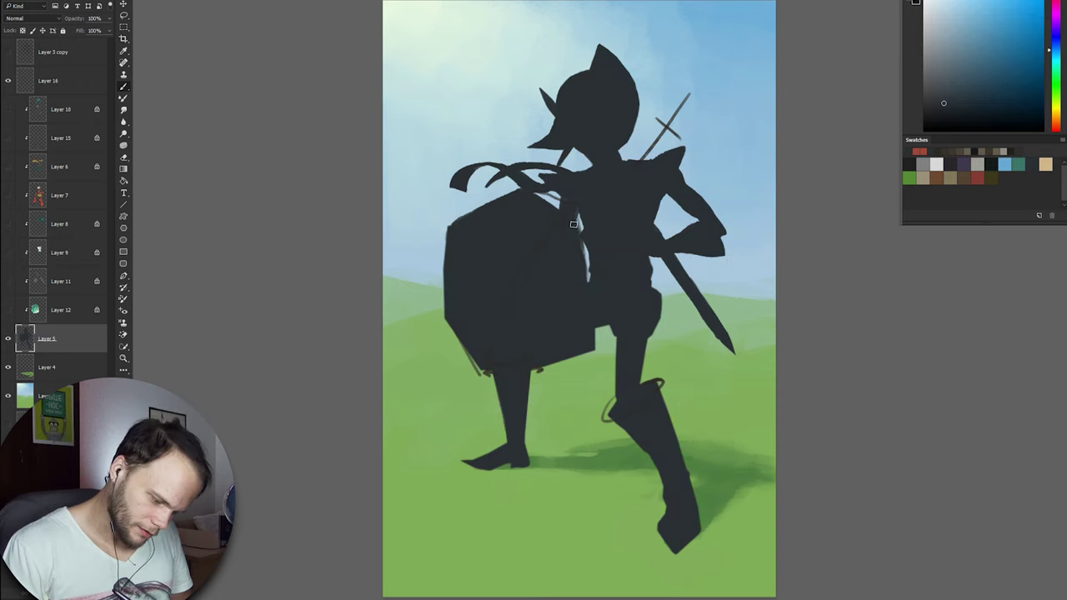
pyautogui.click(7, 79)
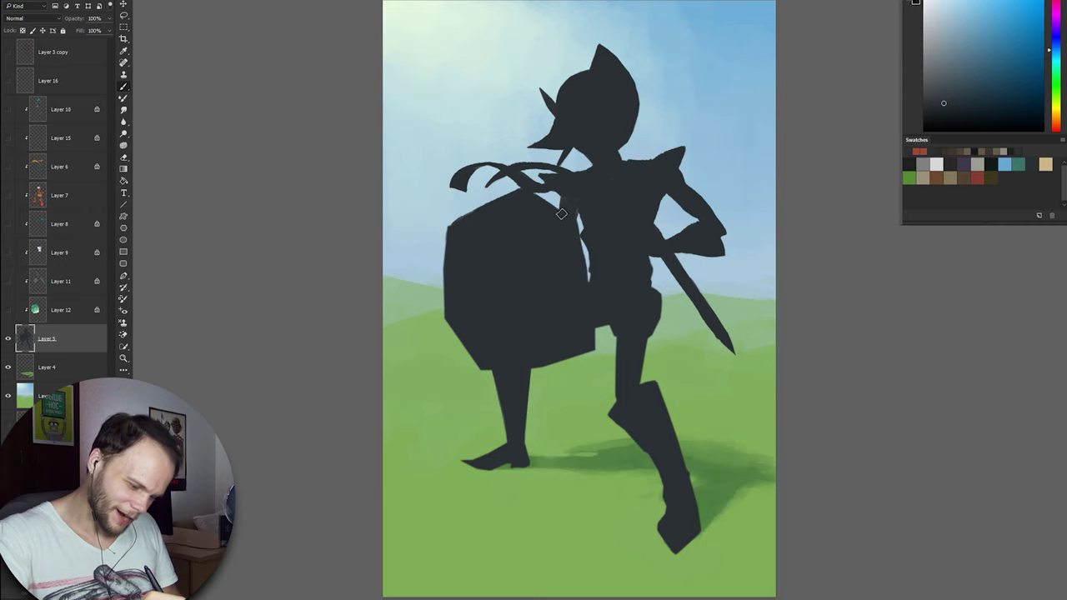
# Reshape the shield silhouette by erasing along its upper edges and painting its edge beside the torso
pyautogui.press('e')
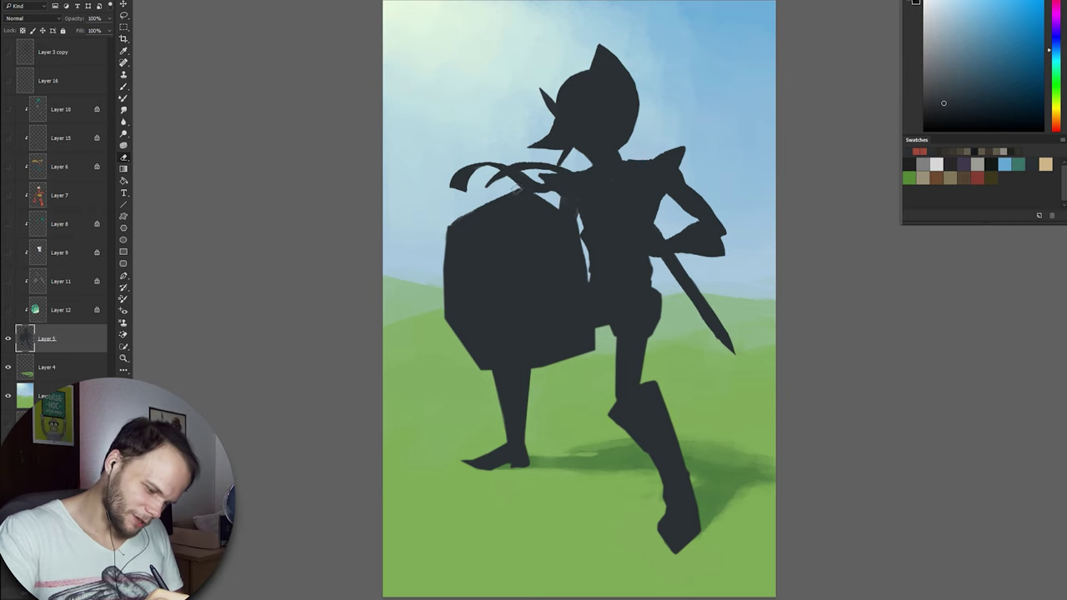
pyautogui.moveTo(518, 190); pyautogui.dragTo(556, 207)
pyautogui.press('b')
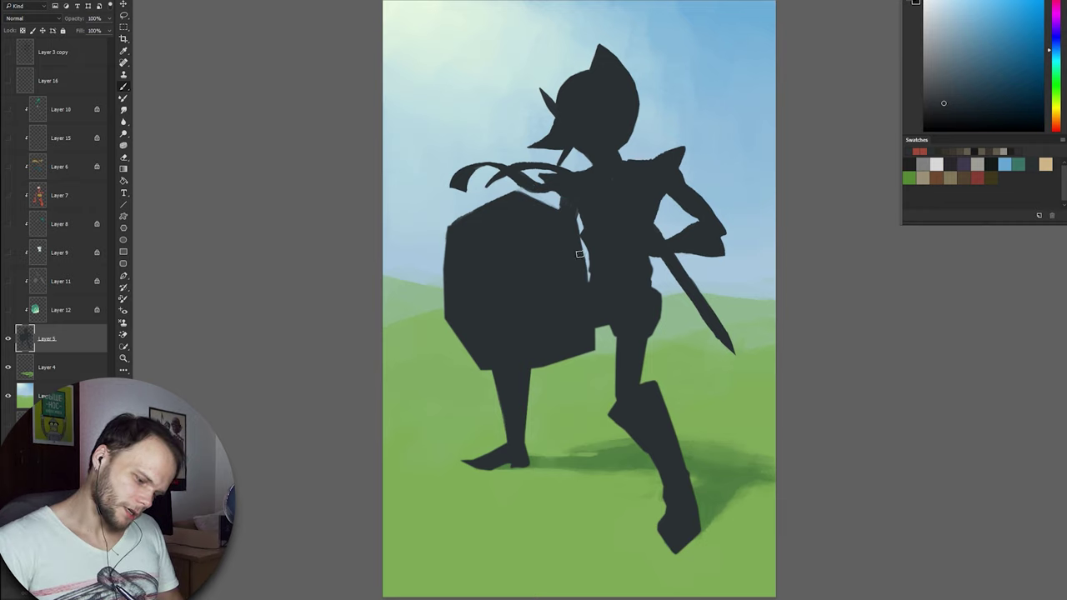
pyautogui.moveTo(582, 248); pyautogui.dragTo(585, 285)
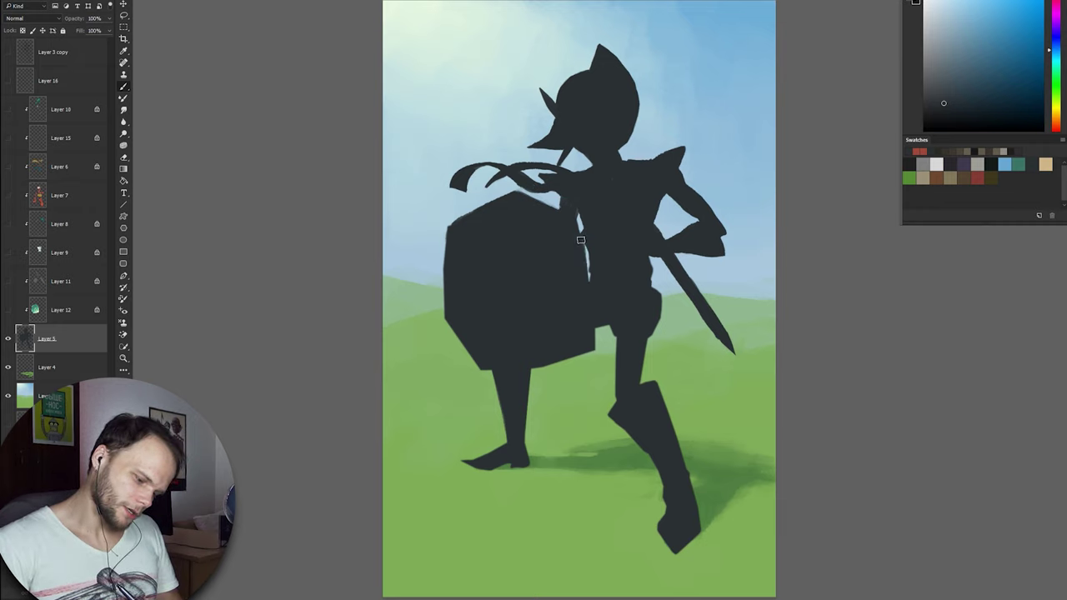
pyautogui.moveTo(575, 220); pyautogui.dragTo(580, 231)
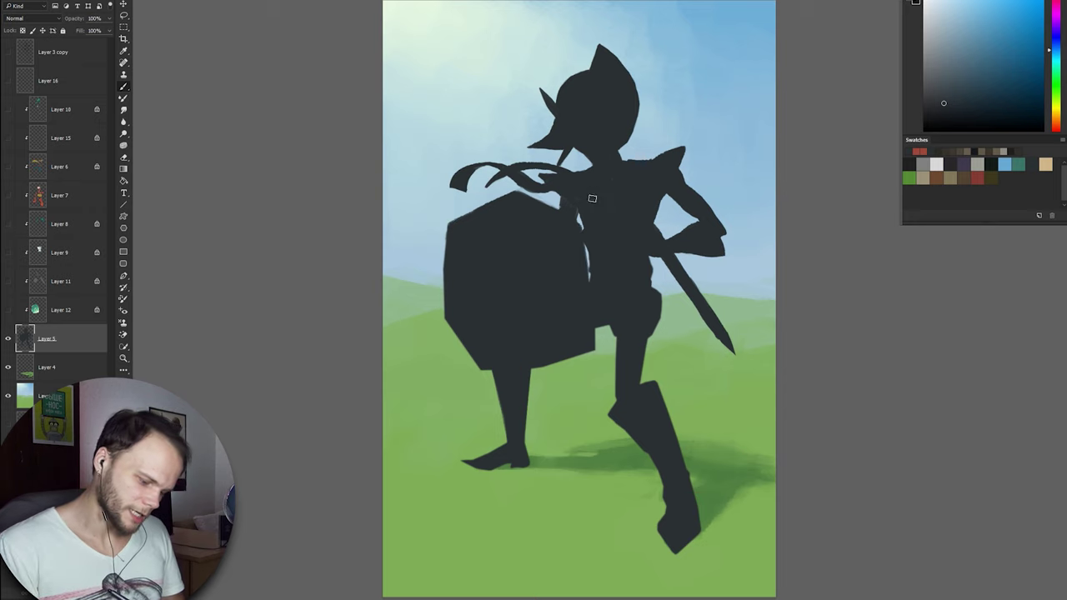
pyautogui.press('e')
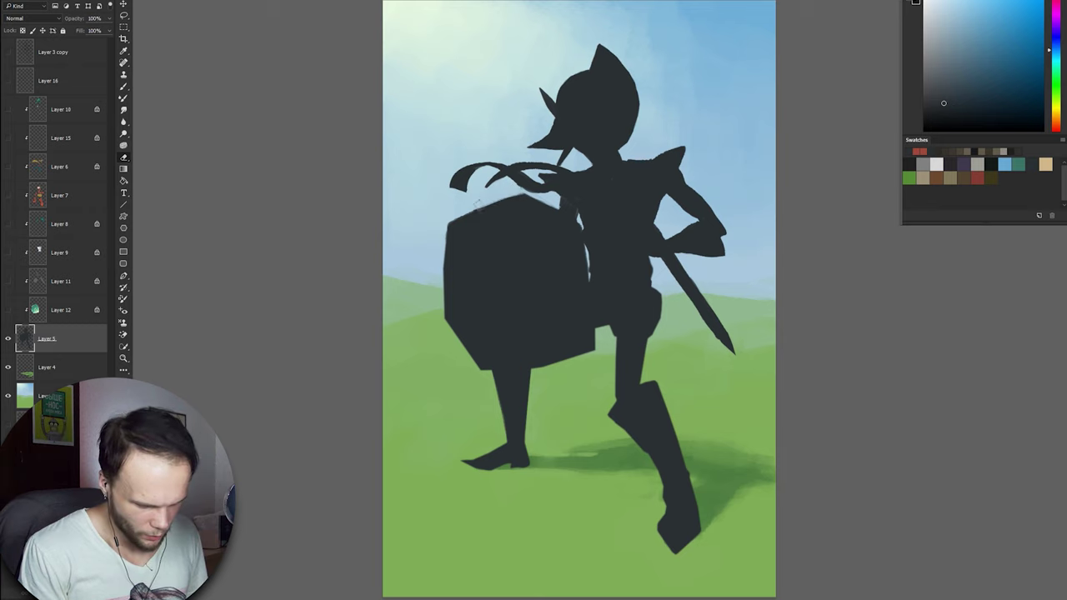
pyautogui.moveTo(516, 193); pyautogui.dragTo(457, 218)
pyautogui.press('b')
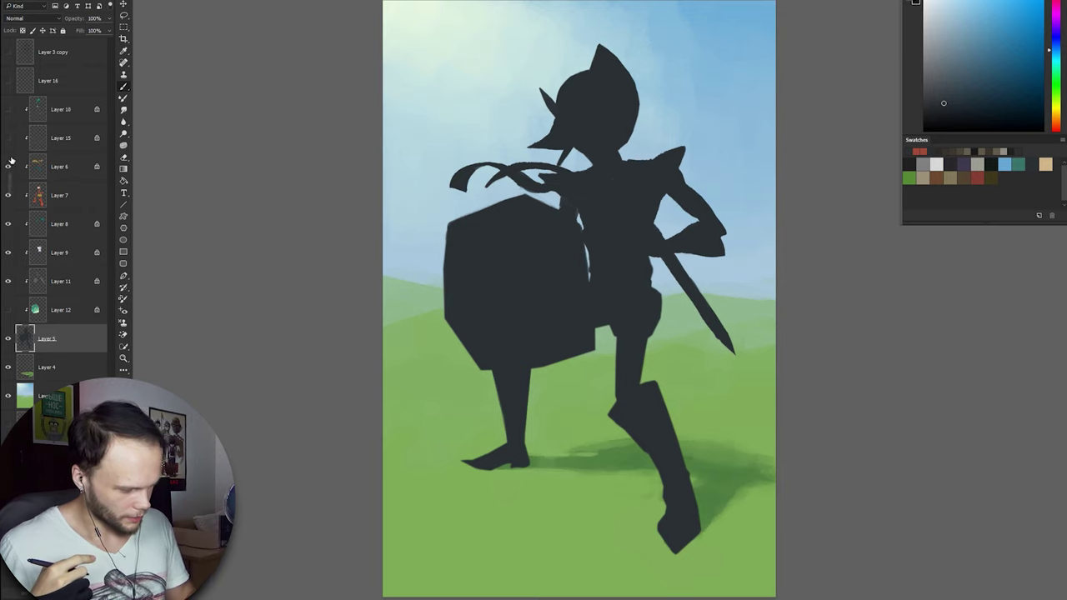
# Show the clipped colour layers again and transform the shield colours on Layer 12 to fit the reshaped silhouette
pyautogui.moveTo(9, 112); pyautogui.dragTo(9, 310)
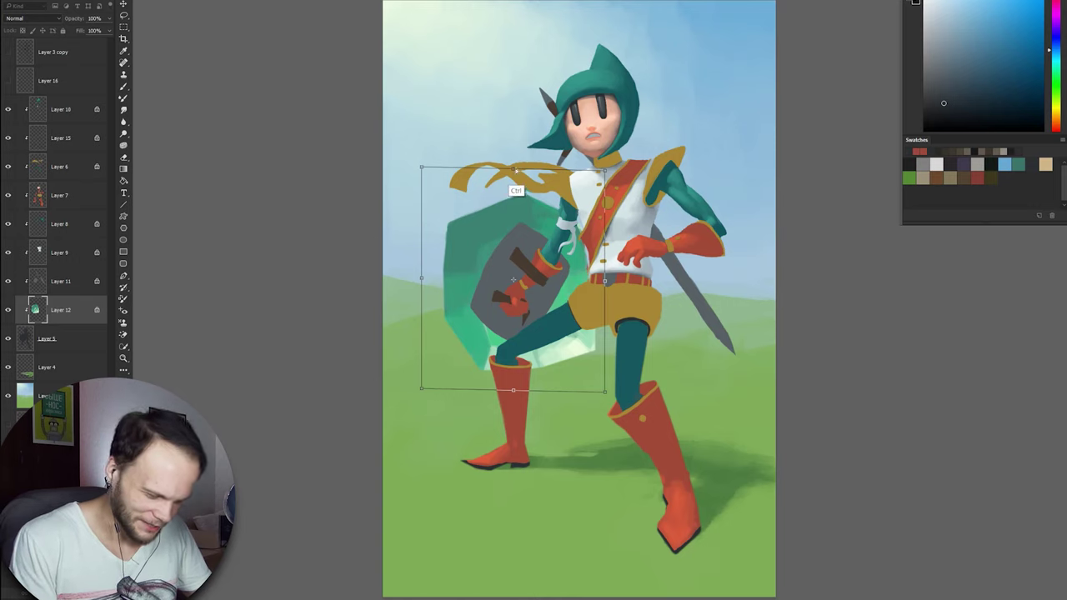
pyautogui.press('Return')
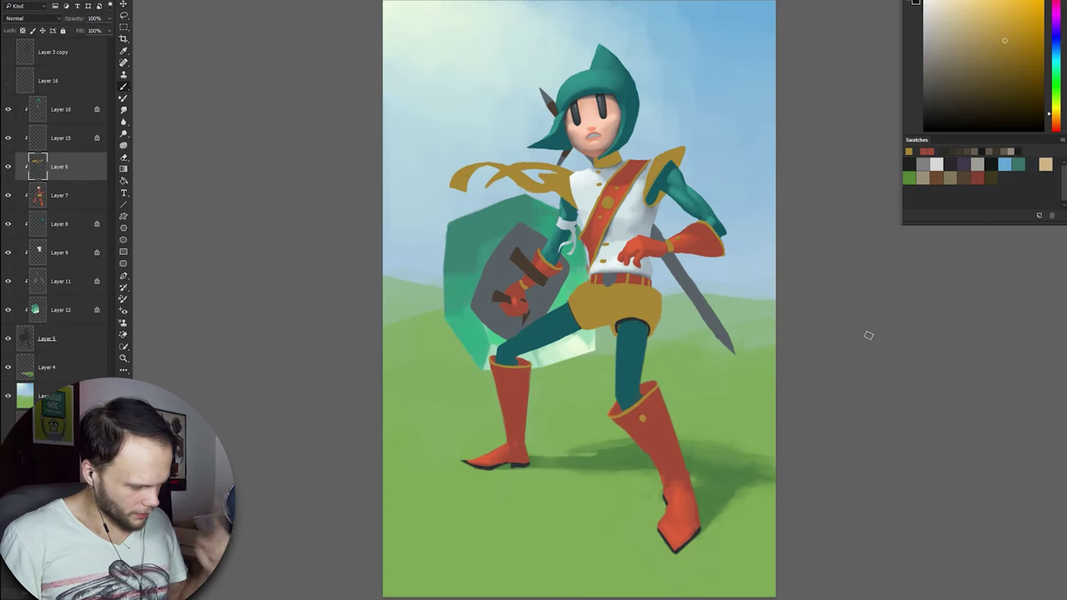
pyautogui.click(29, 338)
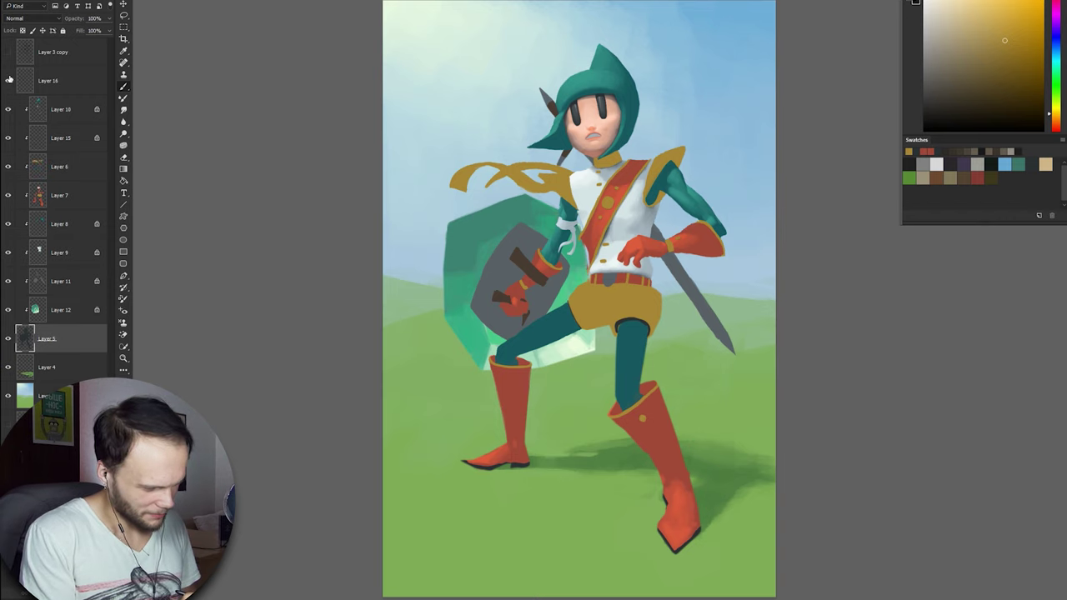
# Show the Layer 16 sketch and erase the lower part of the old sword blade behind the hip on Layer 5
pyautogui.click(8, 80)
pyautogui.press('e')
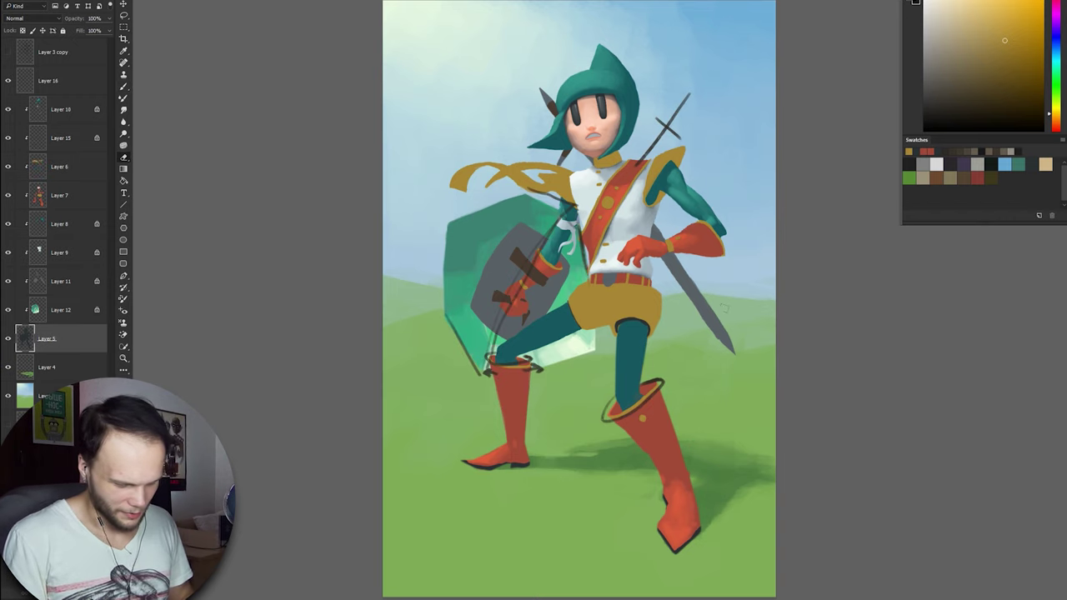
pyautogui.moveTo(729, 343); pyautogui.dragTo(674, 268)
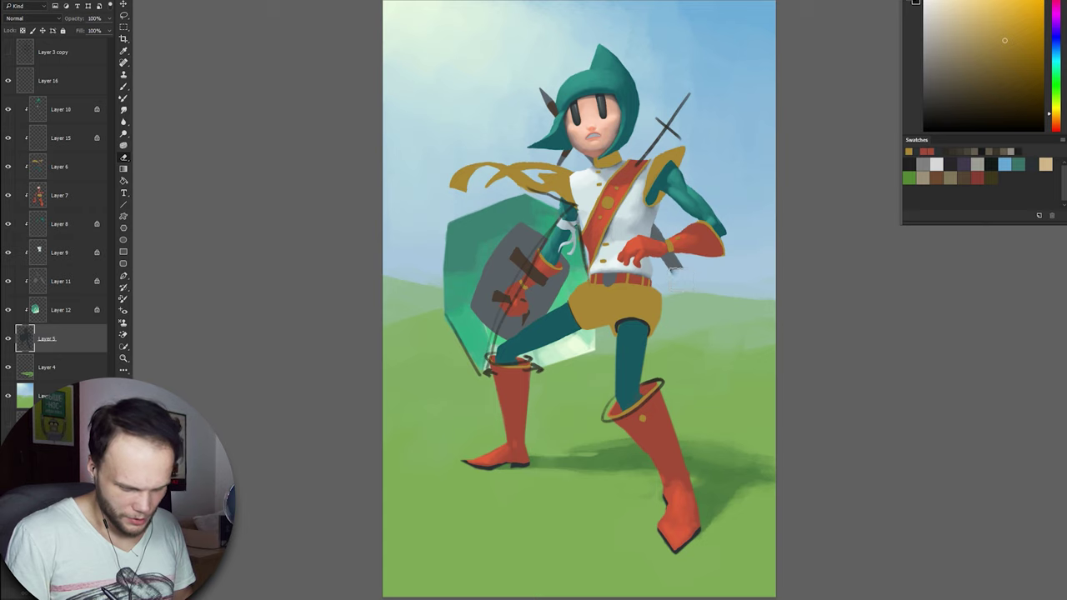
# Sample the old blade's grey and the shield strap's brown and save each as a new swatch
pyautogui.press('b')
pyautogui.keyDown('alt'); pyautogui.click(673, 262); pyautogui.keyUp('alt')
pyautogui.click(1021, 191)
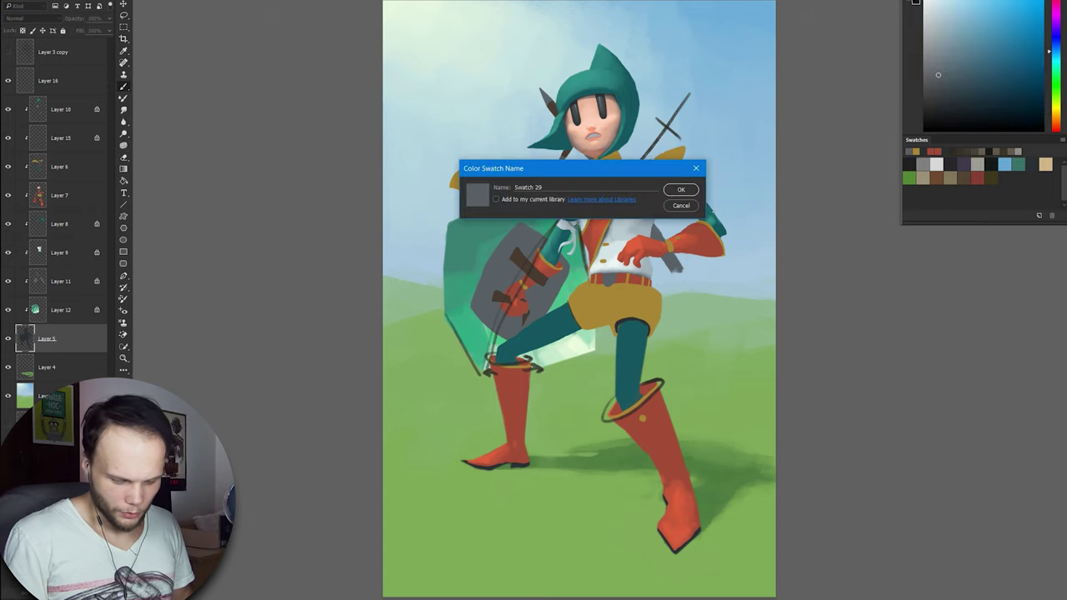
pyautogui.press('Return')
pyautogui.keyDown('alt'); pyautogui.click(526, 265); pyautogui.keyUp('alt')
pyautogui.click(955, 212)
pyautogui.press('Return')
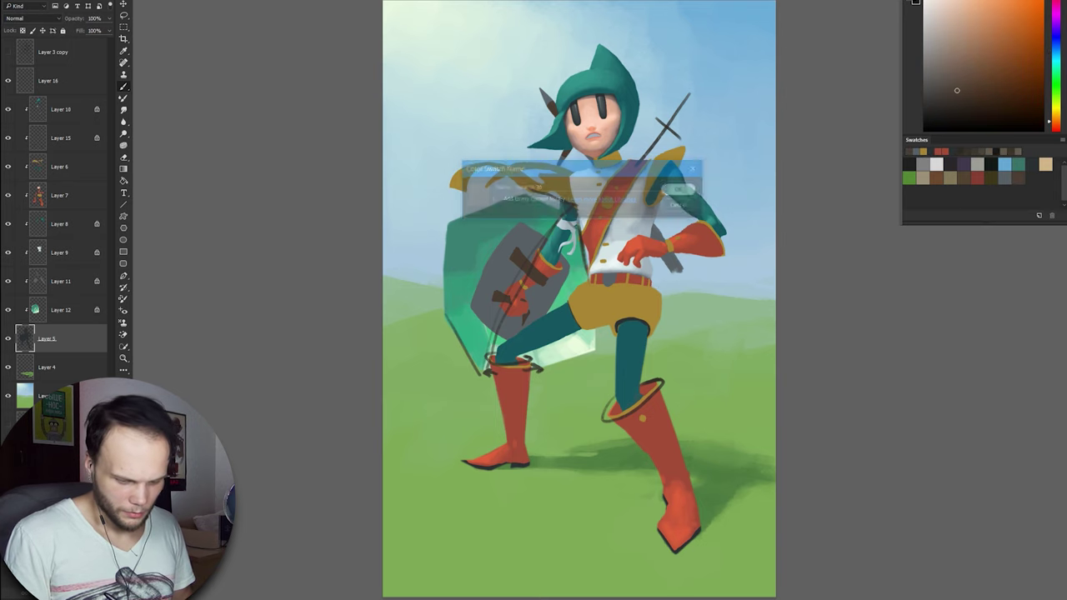
# Hide the Layer 16 sketch and erase the remaining pieces of the old sword from the silhouette
pyautogui.click(7, 80)
pyautogui.press('e')
pyautogui.moveTo(680, 270); pyautogui.dragTo(656, 263)
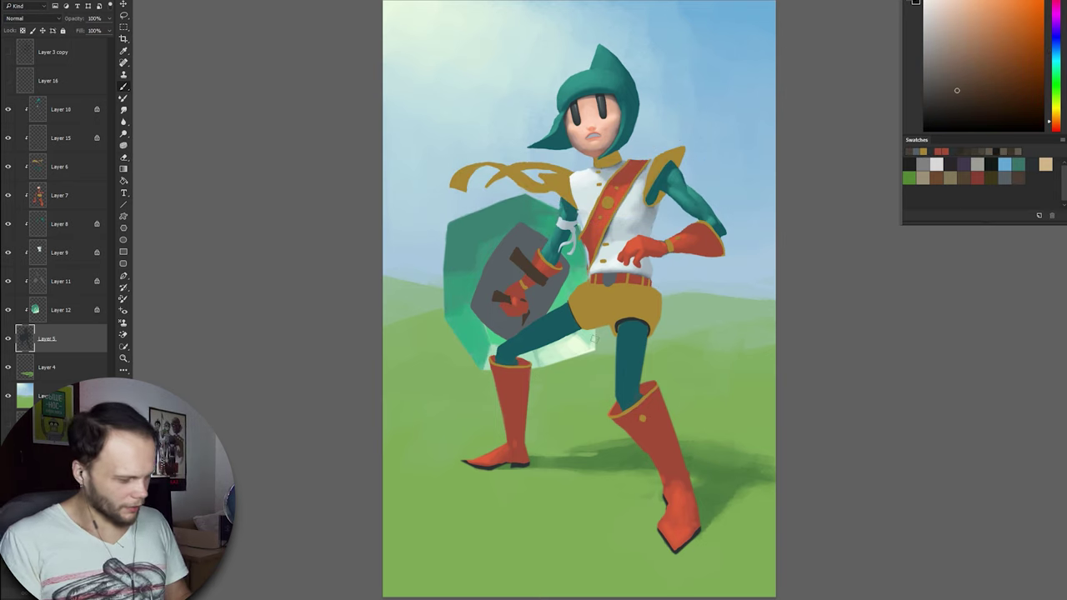
# Create a new layer above Layer 4 and paint the sword in a dark colour over the line sketch
pyautogui.click(46, 366)
pyautogui.hotkey('ctrl', 'shift', 'alt', 'n')
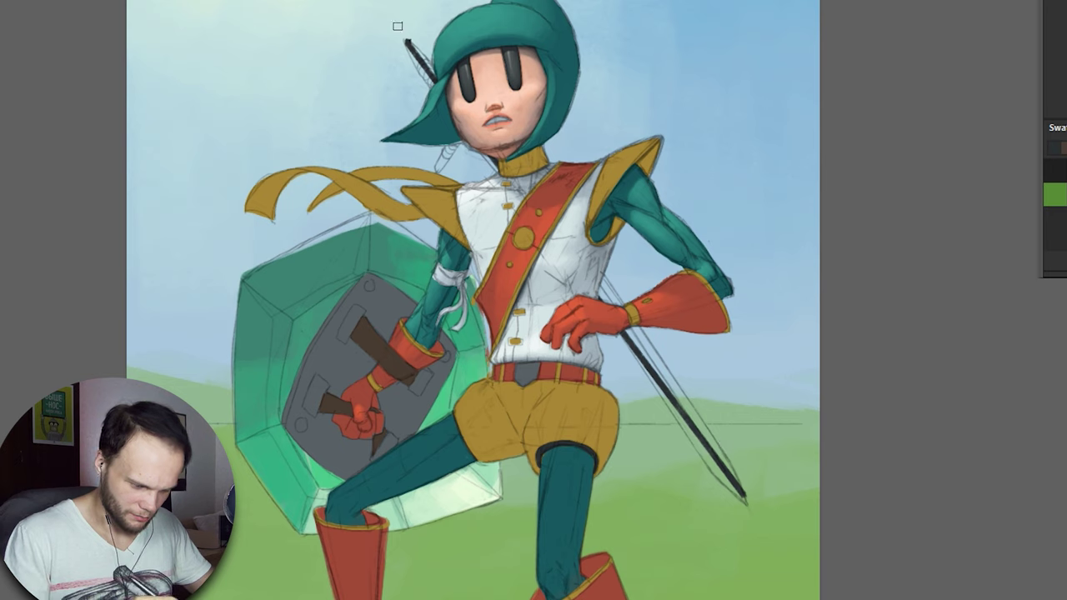
pyautogui.moveTo(416, 56); pyautogui.dragTo(430, 78)
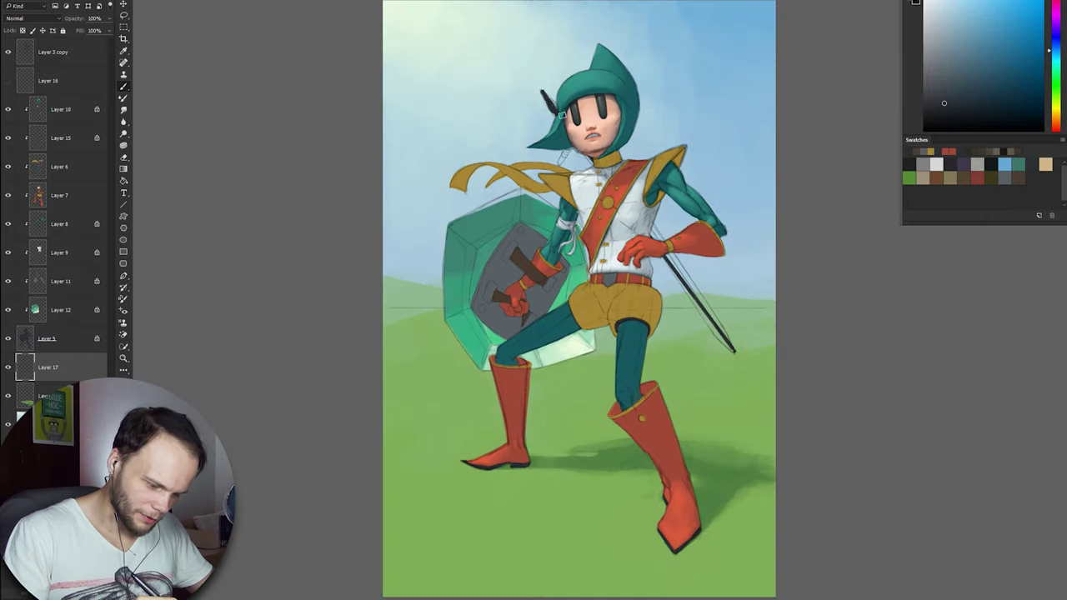
pyautogui.moveTo(548, 100); pyautogui.dragTo(559, 164)
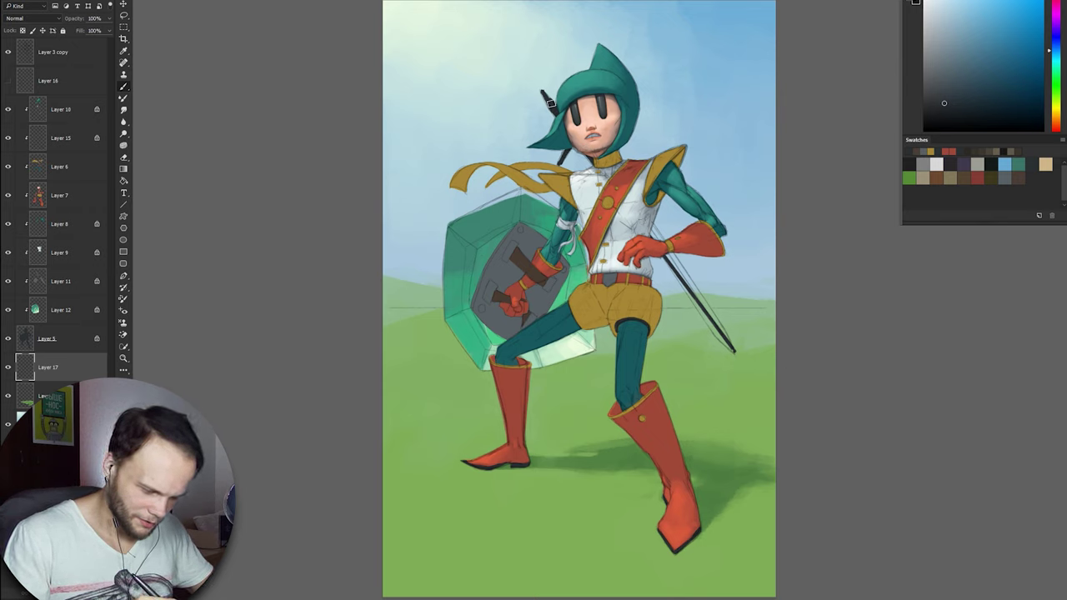
# Try to rotate the dark sword behind the shoulder, cancel the transform and undo the strokes on the new layer
pyautogui.hotkey('ctrl', 't')
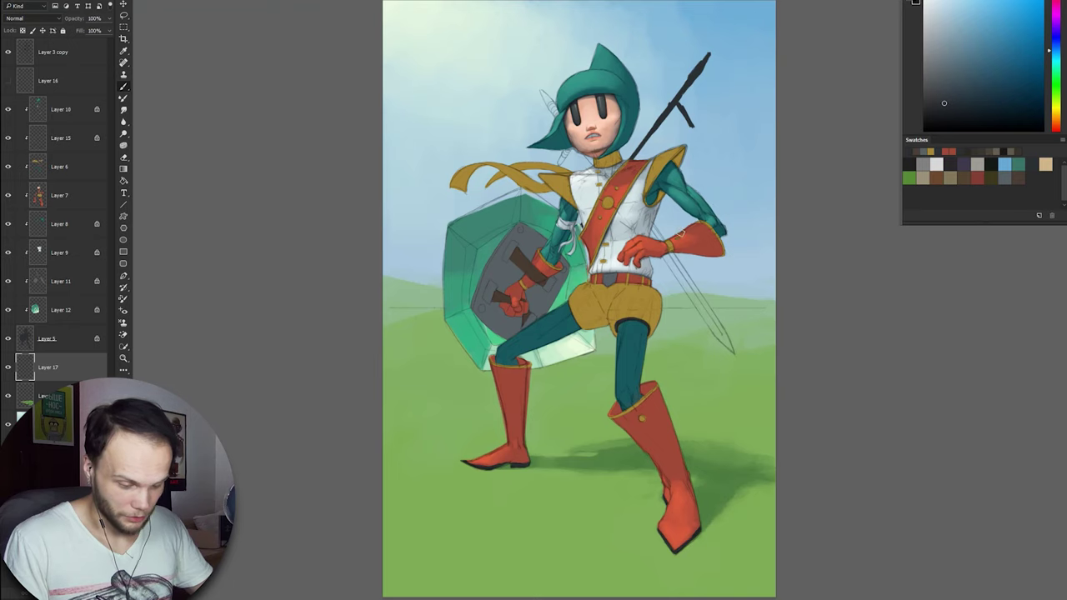
pyautogui.hotkey('ctrl', 'z')
pyautogui.hotkey('ctrl', 't')
pyautogui.moveTo(758, 83); pyautogui.dragTo(757, 248)
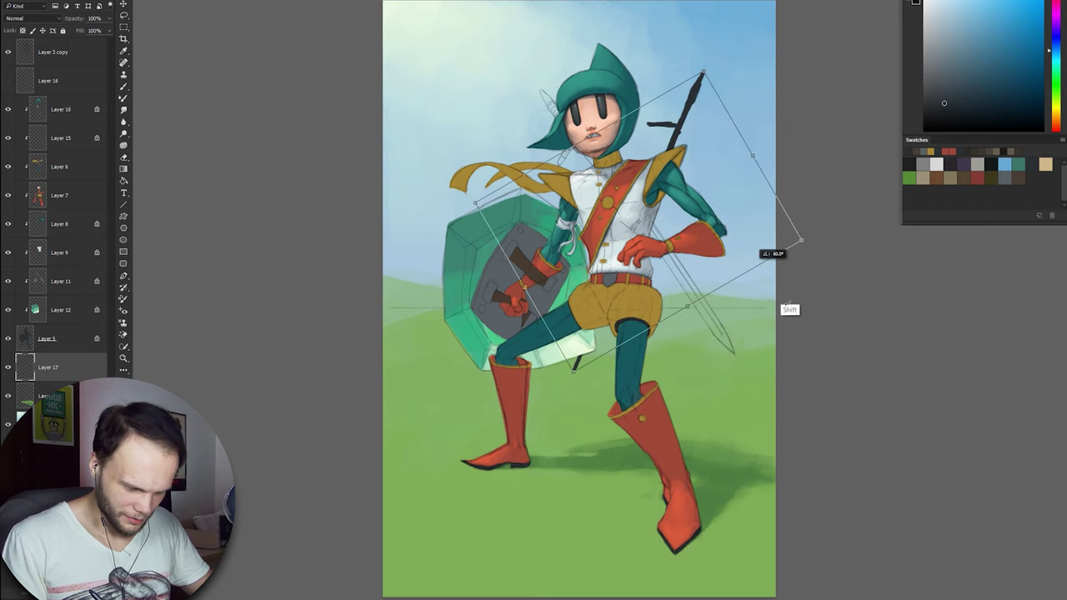
pyautogui.moveTo(788, 303); pyautogui.dragTo(788, 321)
pyautogui.press('Escape')
pyautogui.hotkey('ctrl', 'alt', 'z')
pyautogui.hotkey('ctrl', 'alt', 'z')
pyautogui.hotkey('ctrl', 'alt', 'z')
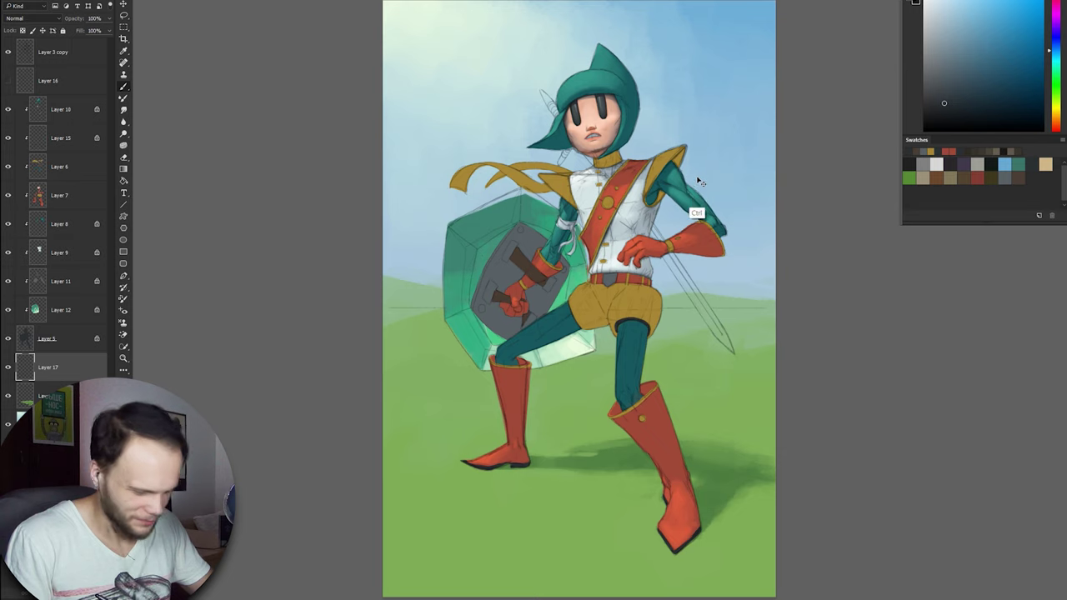
# Hide the Layer 3 copy sketch and test straight dark lines behind the shoulder to set the new sword's angle on Layer 17
pyautogui.click(7, 52)
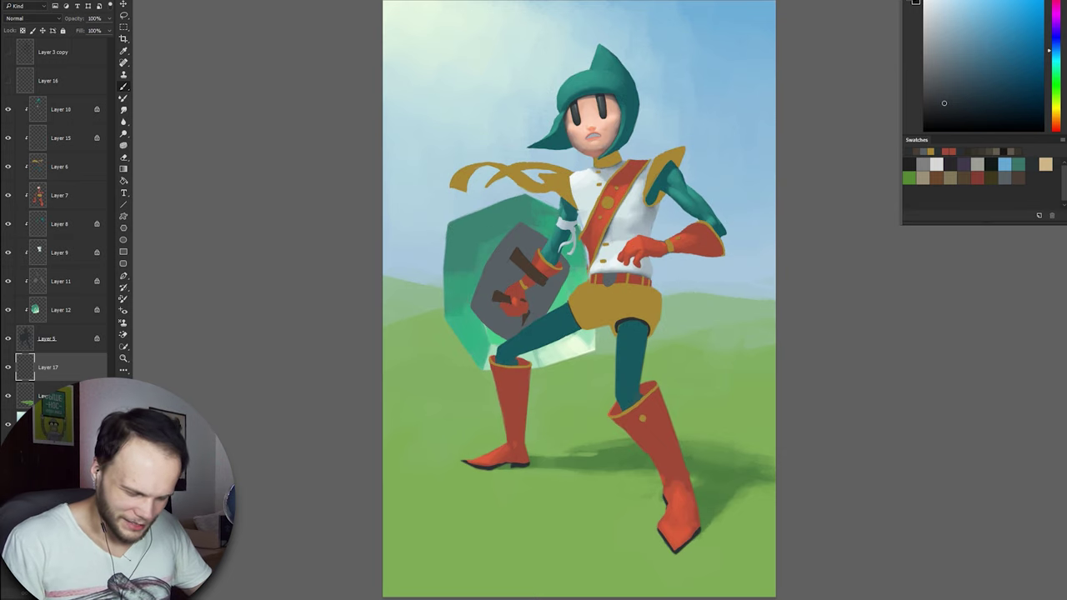
pyautogui.click(685, 95)
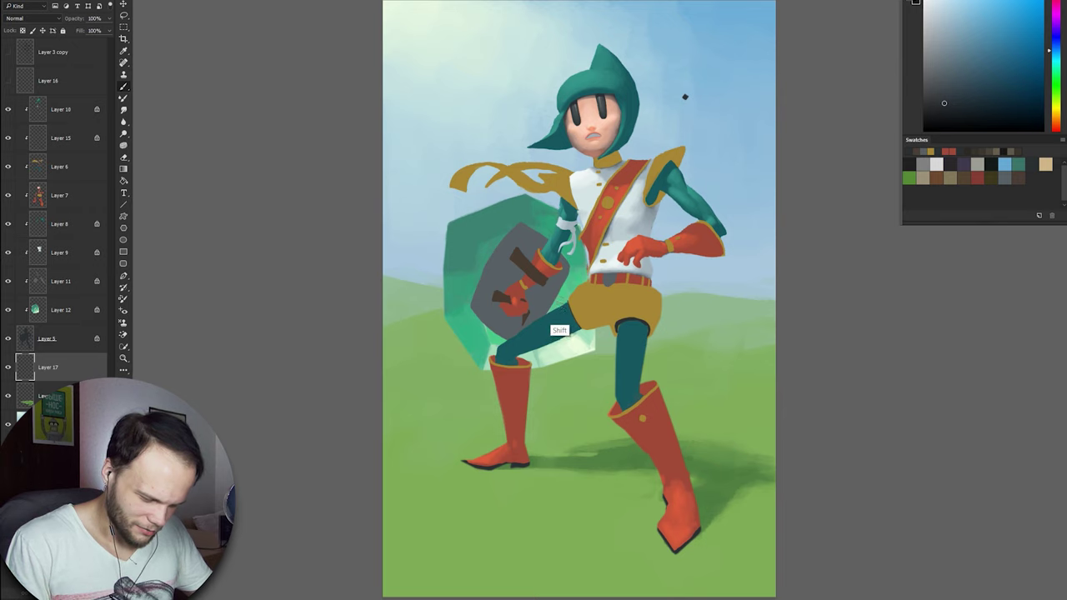
pyautogui.keyDown('shift'); pyautogui.click(560, 334); pyautogui.keyUp('shift')
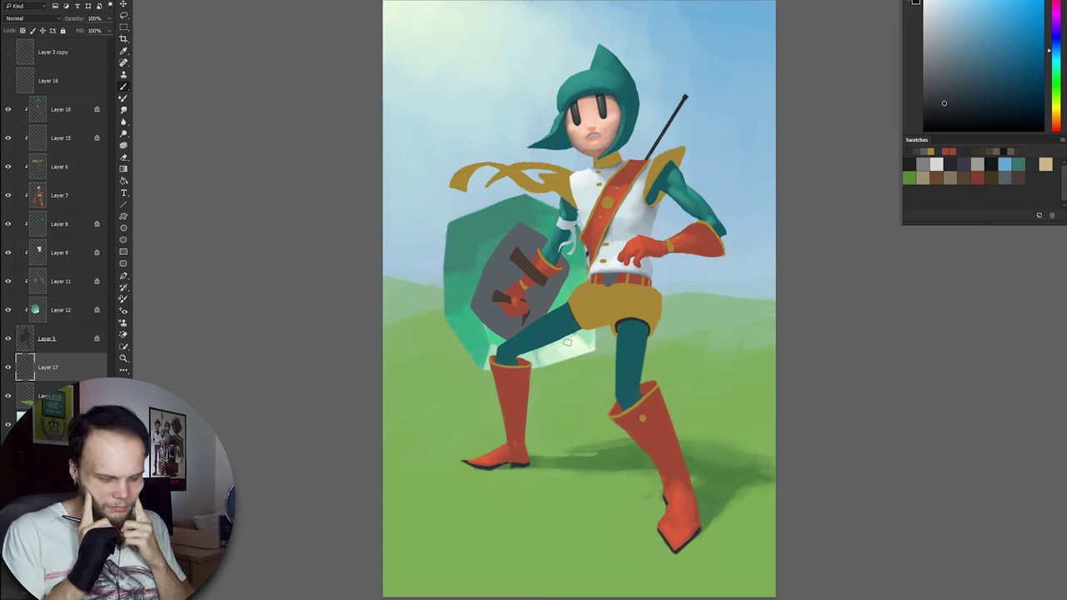
pyautogui.hotkey('ctrl', 'z')
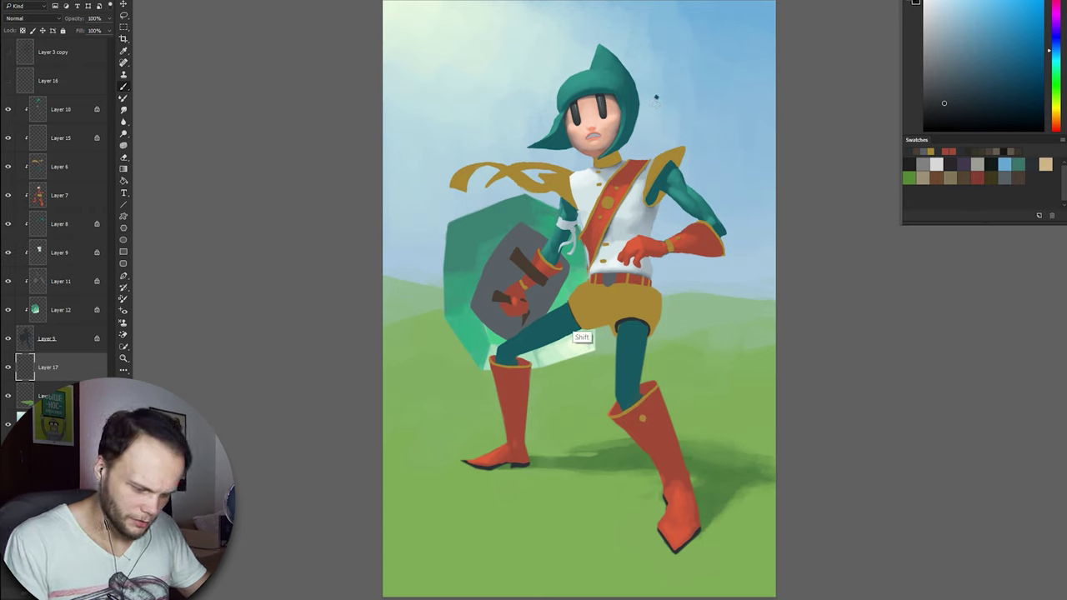
pyautogui.keyDown('shift'); pyautogui.click(562, 350); pyautogui.keyUp('shift')
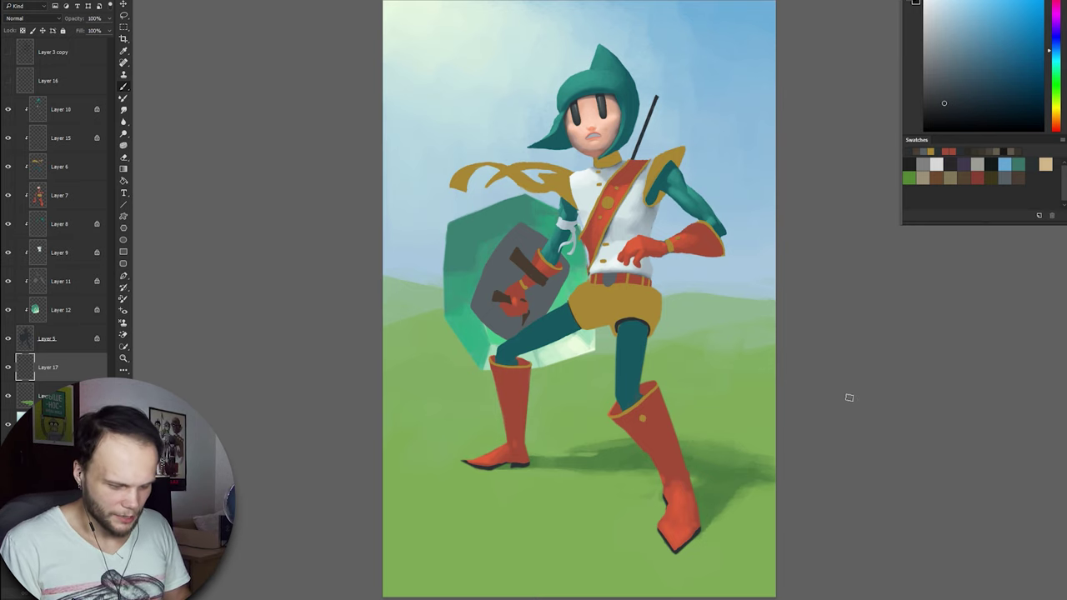
pyautogui.moveTo(659, 135); pyautogui.dragTo(659, 131)
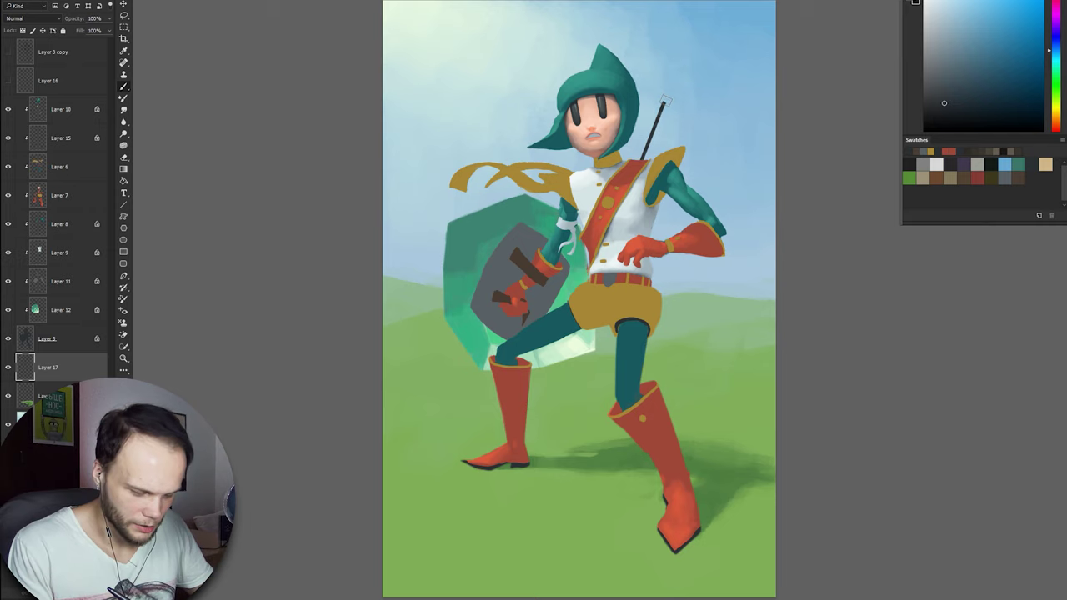
# Paint the dark silhouette of the sword's grip, pommel and slanted crossguard behind the shoulder, and nudge it into position
pyautogui.click(668, 94)
pyautogui.keyDown('shift'); pyautogui.click(625, 199); pyautogui.keyUp('shift')
pyautogui.click(632, 137)
pyautogui.keyDown('shift'); pyautogui.click(685, 167); pyautogui.keyUp('shift')
pyautogui.click(637, 143)
pyautogui.keyDown('shift'); pyautogui.click(667, 95); pyautogui.keyUp('shift')
pyautogui.click(634, 145)
pyautogui.keyDown('shift'); pyautogui.click(689, 165); pyautogui.keyUp('shift')
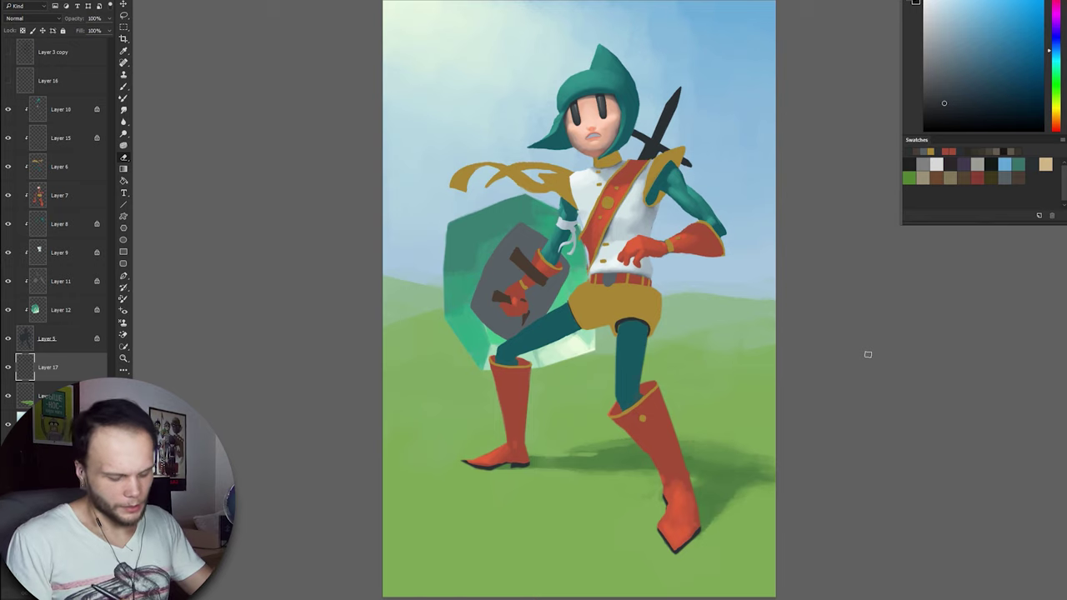
pyautogui.moveTo(710, 154); pyautogui.dragTo(712, 152)
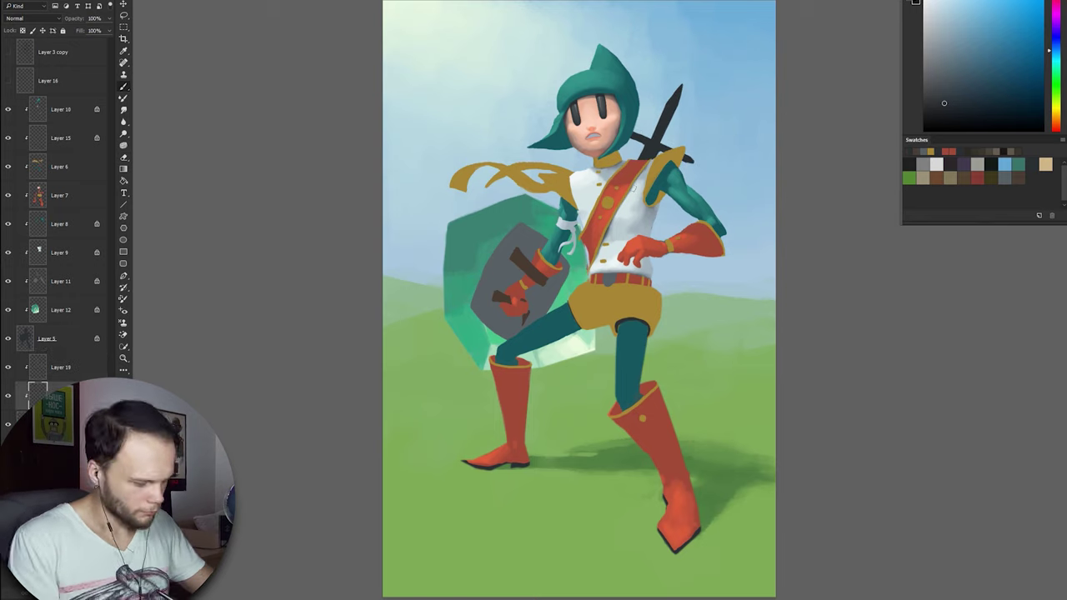
# Paint the sword's grip with the saved brown on a clipped layer and move that layer above the other clipped one
pyautogui.click(1018, 177)
pyautogui.moveTo(673, 106); pyautogui.dragTo(656, 137)
pyautogui.moveTo(48, 395); pyautogui.dragTo(47, 360)
# Select the sword's base layer and trim the tip of the pommel with the eraser
pyautogui.click(23, 422)
pyautogui.press('e')
pyautogui.moveTo(684, 85); pyautogui.dragTo(675, 107)
pyautogui.press('b')
pyautogui.press('e')
pyautogui.press('b')
# Select Layer 18 and sample the sword's grey and the hood's teal shades to compare their colours
pyautogui.click(60, 367)
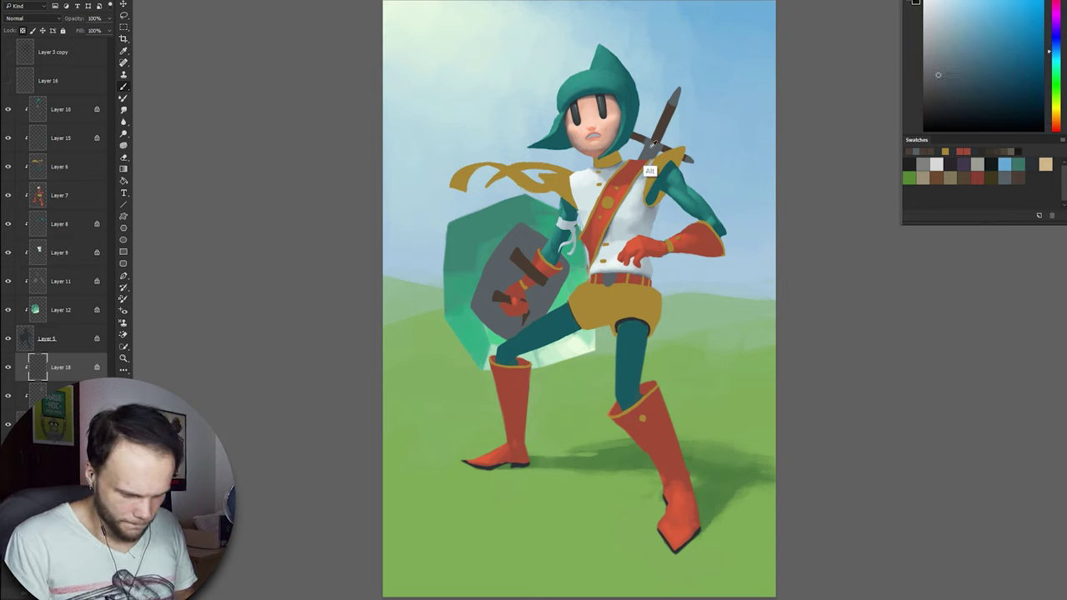
pyautogui.keyDown('alt'); pyautogui.click(651, 171); pyautogui.keyUp('alt')
pyautogui.keyDown('alt'); pyautogui.click(630, 121); pyautogui.keyUp('alt')
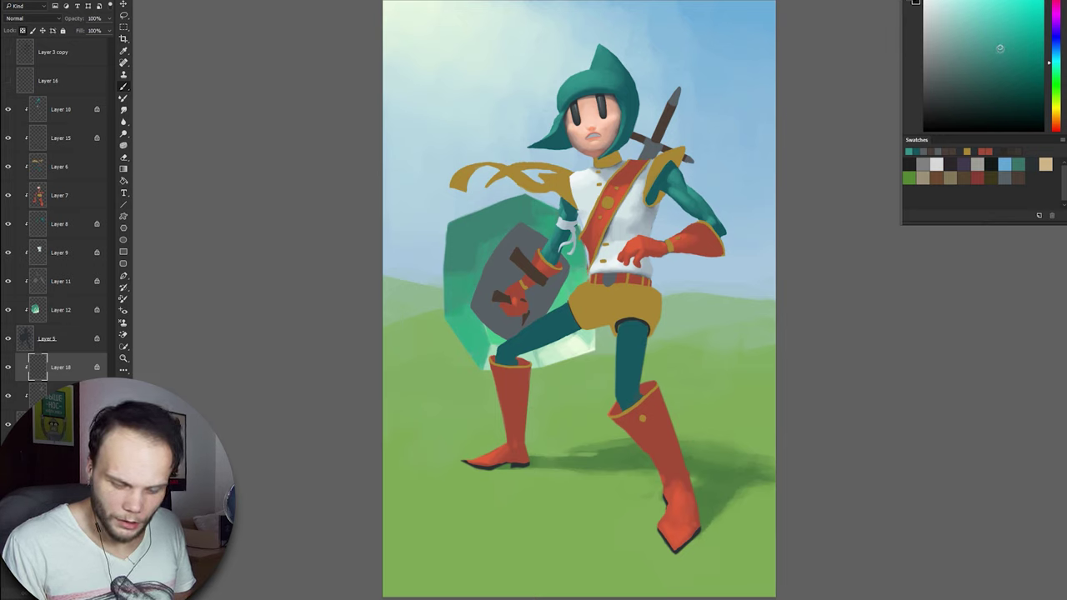
pyautogui.keyDown('alt'); pyautogui.click(654, 145); pyautogui.keyUp('alt')
pyautogui.keyDown('alt'); pyautogui.click(633, 111); pyautogui.keyUp('alt')
pyautogui.keyDown('alt'); pyautogui.click(633, 69); pyautogui.keyUp('alt')
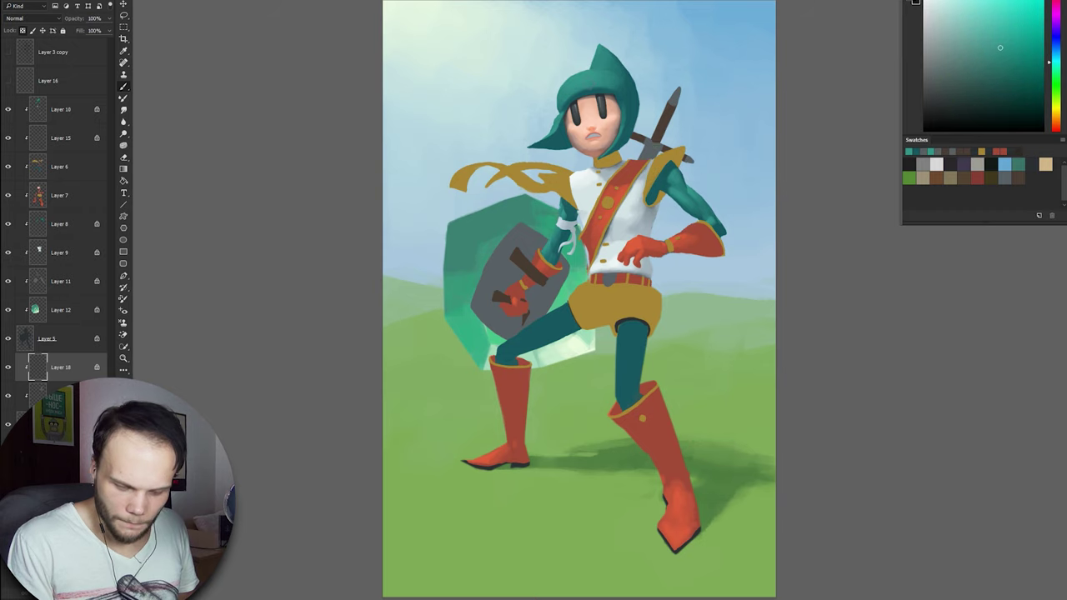
# Sample the pommel's grey, mix a lighter grey with a shifted hue, and paint highlights on the sword's metal parts
pyautogui.keyDown('alt'); pyautogui.click(674, 97); pyautogui.keyUp('alt')
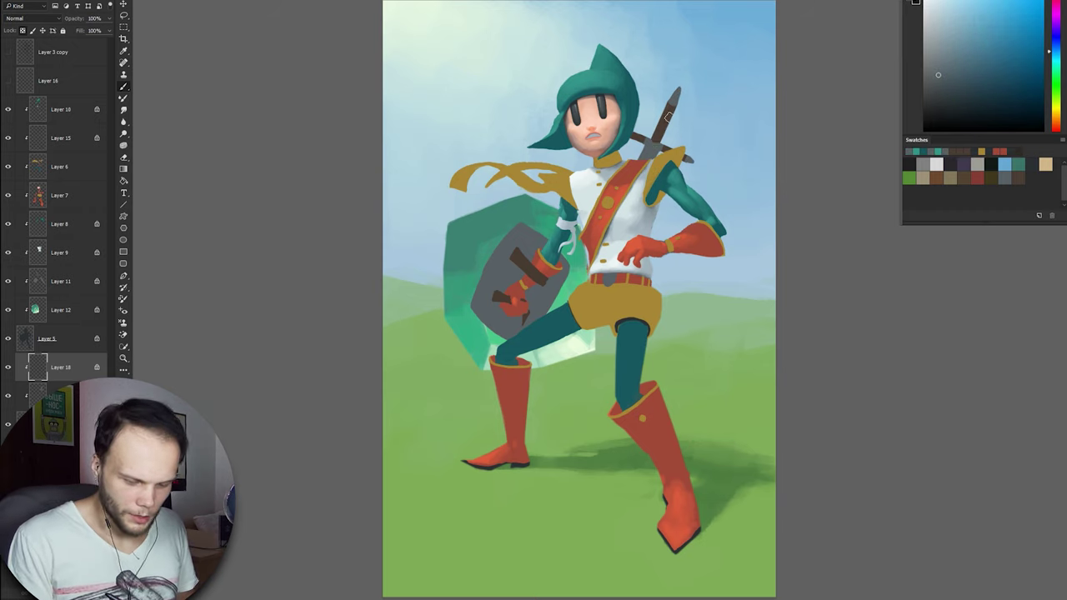
pyautogui.click(939, 40)
pyautogui.moveTo(657, 135); pyautogui.dragTo(656, 132)
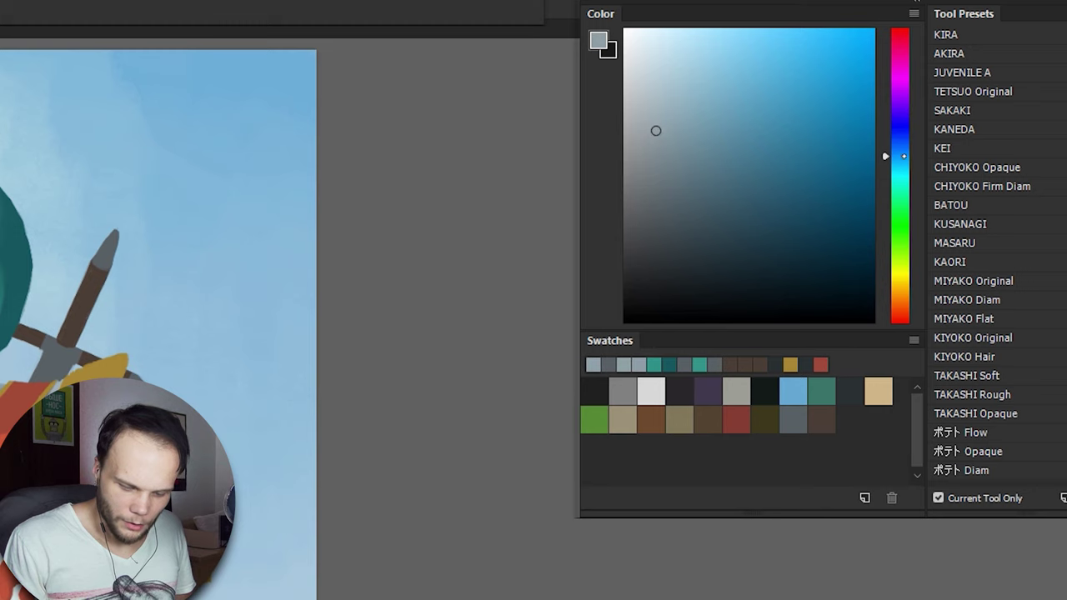
pyautogui.click(903, 162)
pyautogui.moveTo(904, 162); pyautogui.dragTo(905, 171)
pyautogui.moveTo(655, 136); pyautogui.dragTo(638, 134)
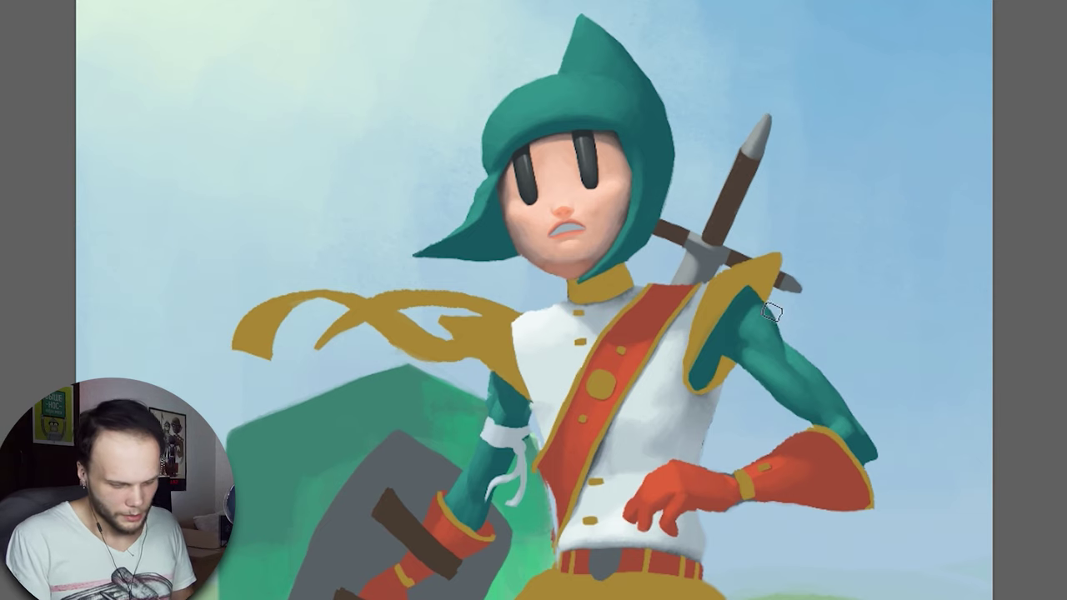
pyautogui.press('alt')
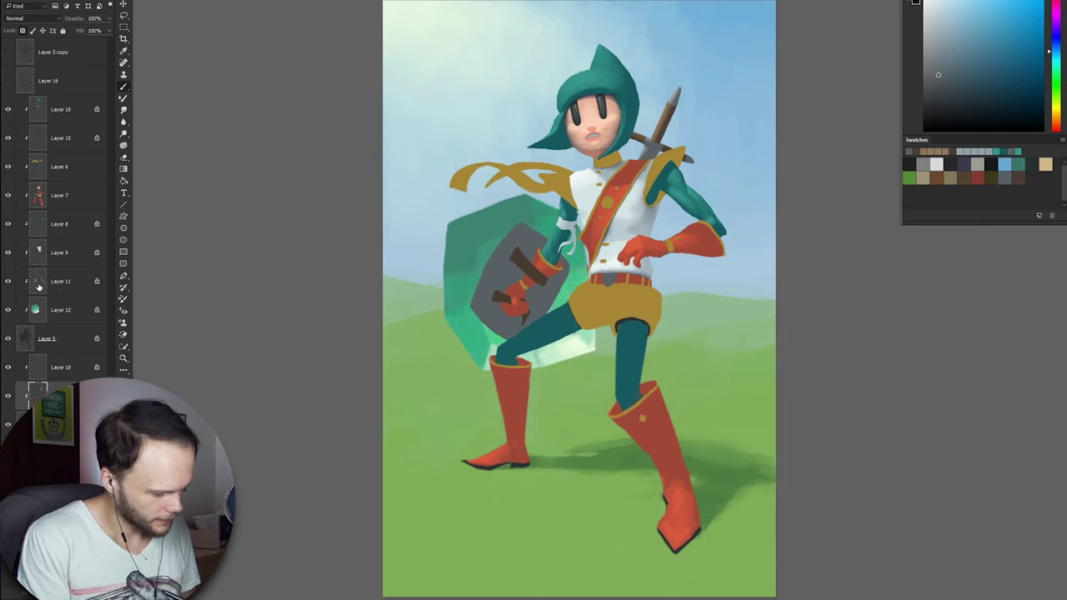
# Select Layer 7, show the Layer 3 copy sketch, sample the shorts' gold and mix a brighter yellow from it
pyautogui.click(8, 198)
pyautogui.click(8, 198)
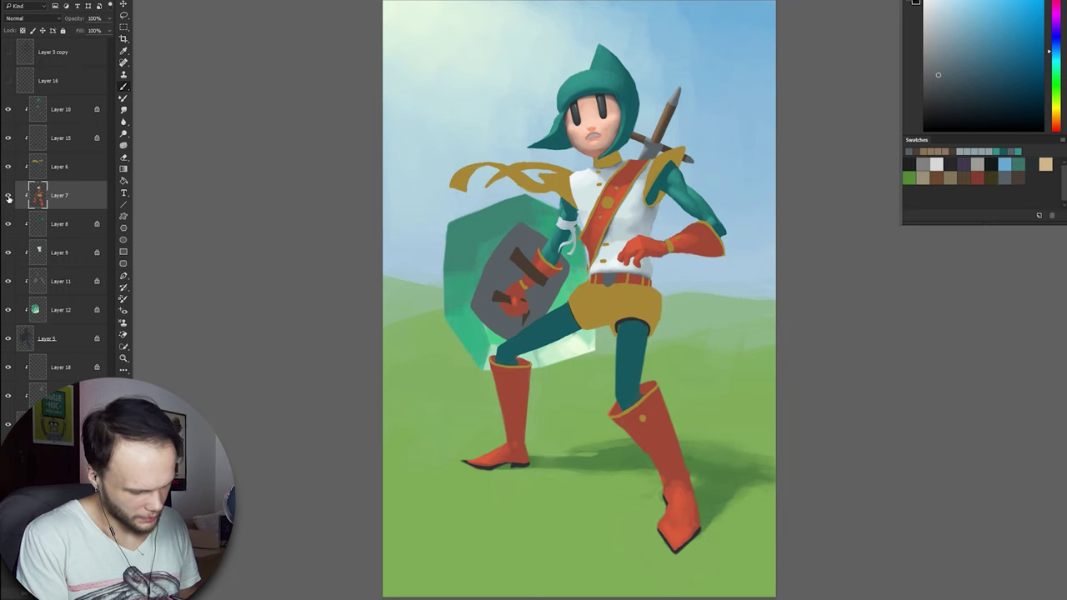
pyautogui.click(9, 53)
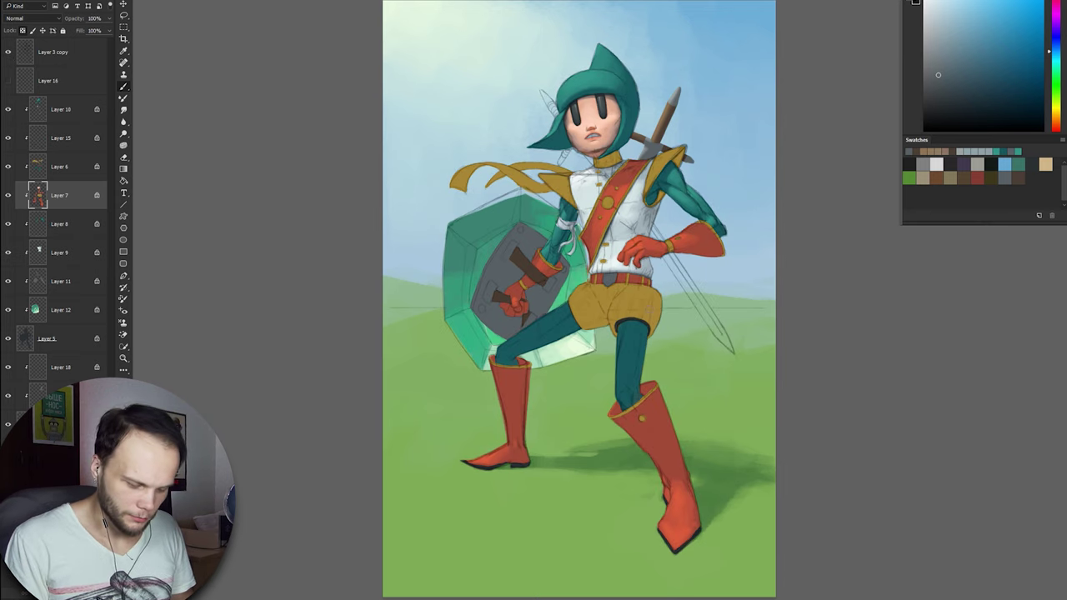
pyautogui.keyDown('alt'); pyautogui.click(625, 302); pyautogui.keyUp('alt')
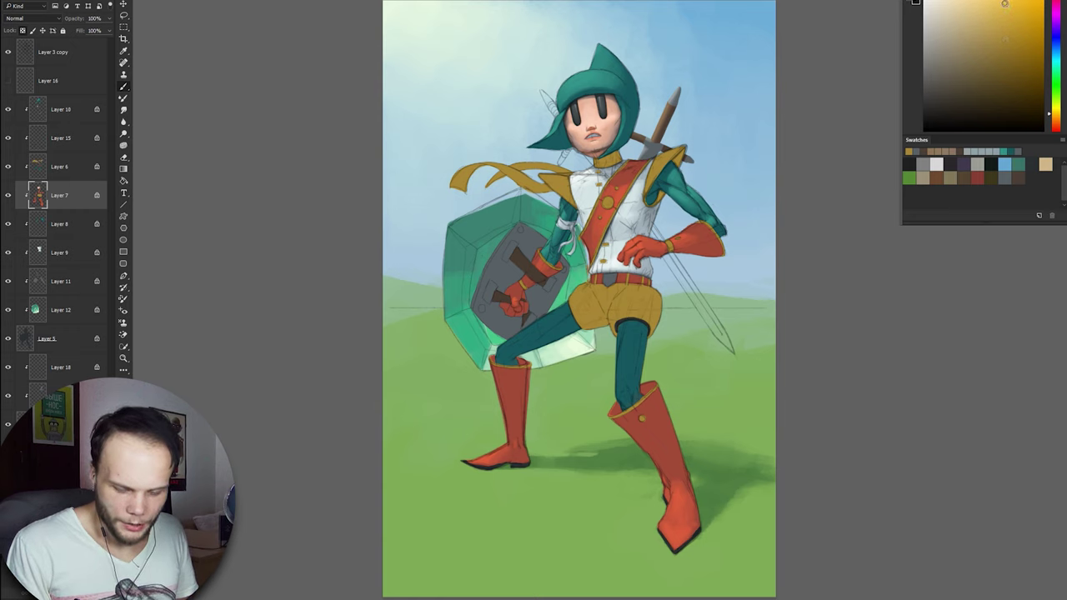
pyautogui.click(1015, 5)
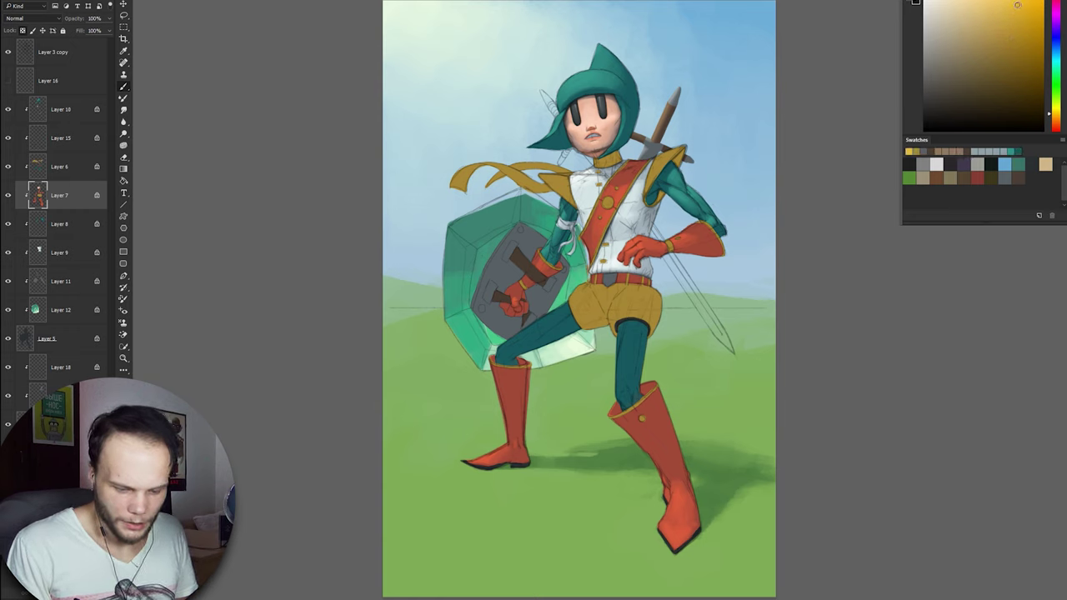
pyautogui.click(1018, 5)
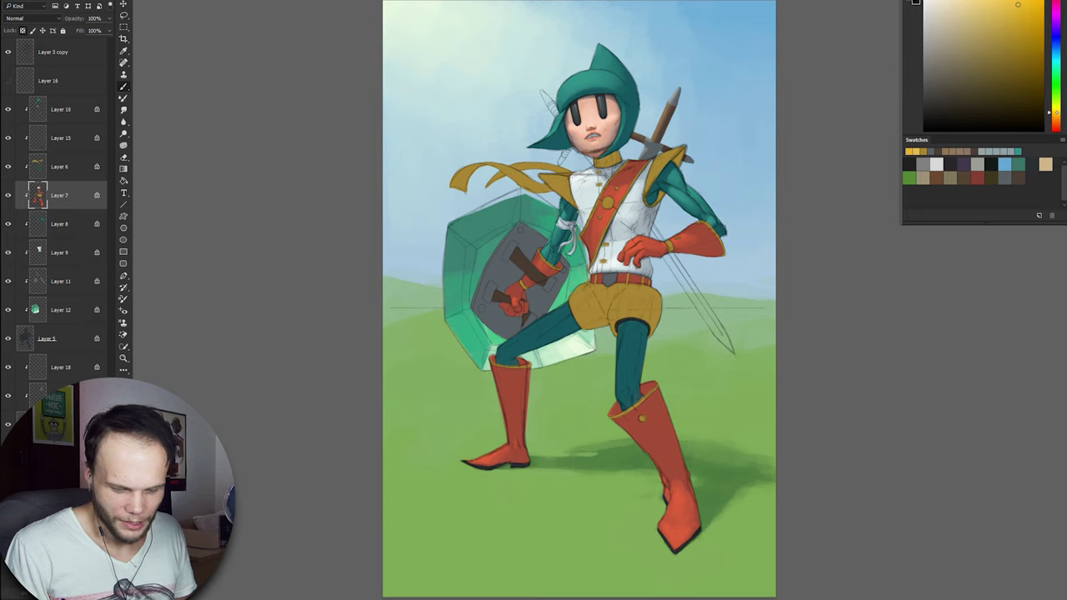
pyautogui.click(1056, 113)
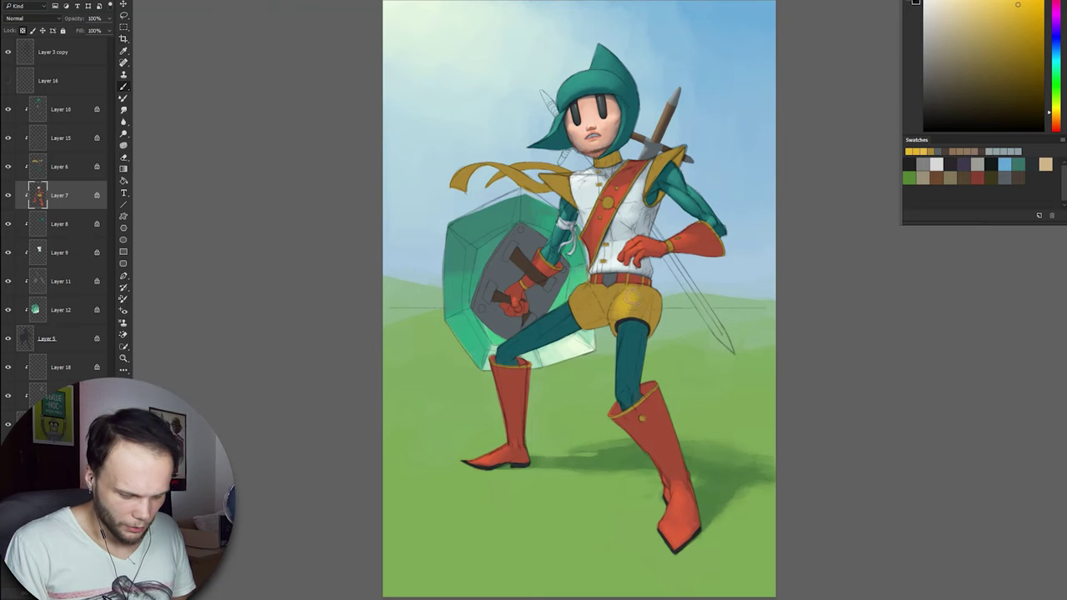
# Try the bright yellow as a highlight on the shorts and undo the stroke
pyautogui.moveTo(621, 292); pyautogui.dragTo(634, 317)
pyautogui.keyDown('alt'); pyautogui.click(725, 274); pyautogui.keyUp('alt')
pyautogui.hotkey('ctrl', 'z')
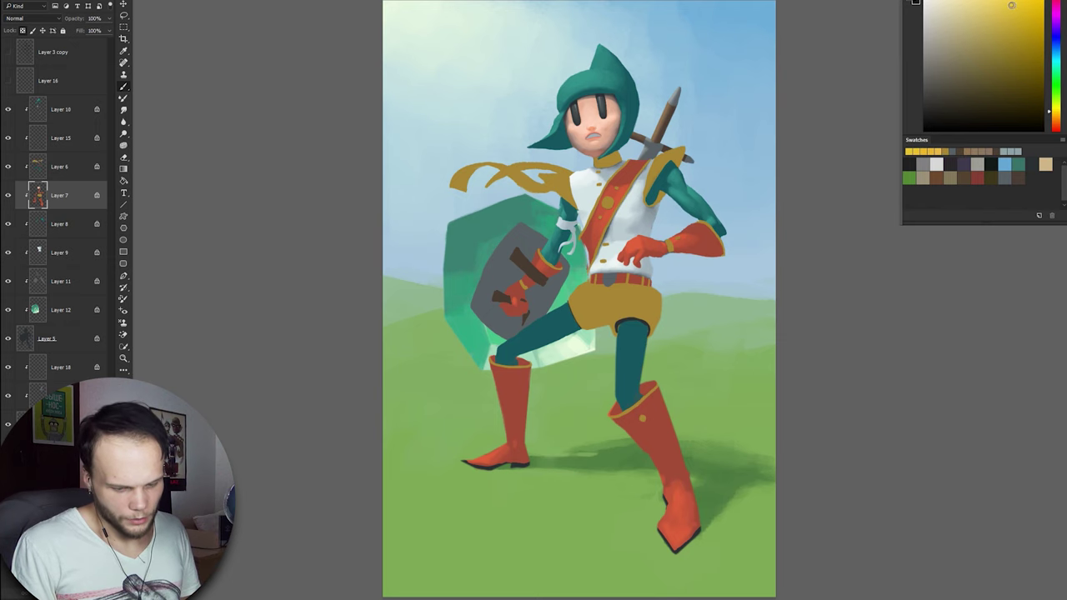
# Adjust the yellow, test it on the shorts and undo the stroke, and save the colour as a new swatch
pyautogui.click(1013, 5)
pyautogui.moveTo(627, 293)
pyautogui.mouseDown()
pyautogui.moveTo(634, 315)
pyautogui.moveTo(618, 302)
pyautogui.mouseUp()
pyautogui.hotkey('ctrl', 'z')
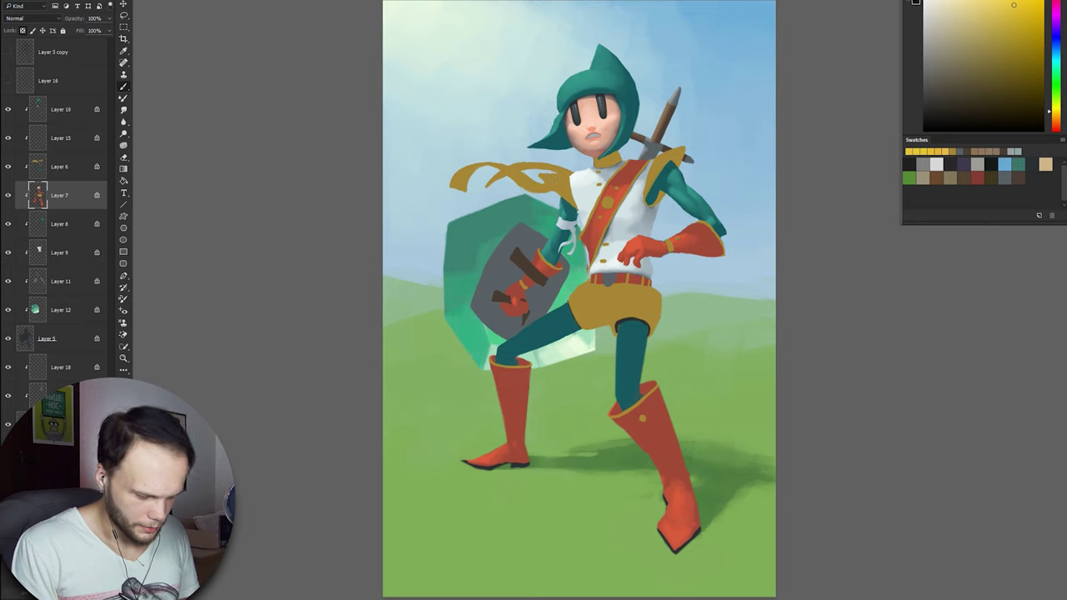
pyautogui.click(1018, 203)
pyautogui.click(682, 190)
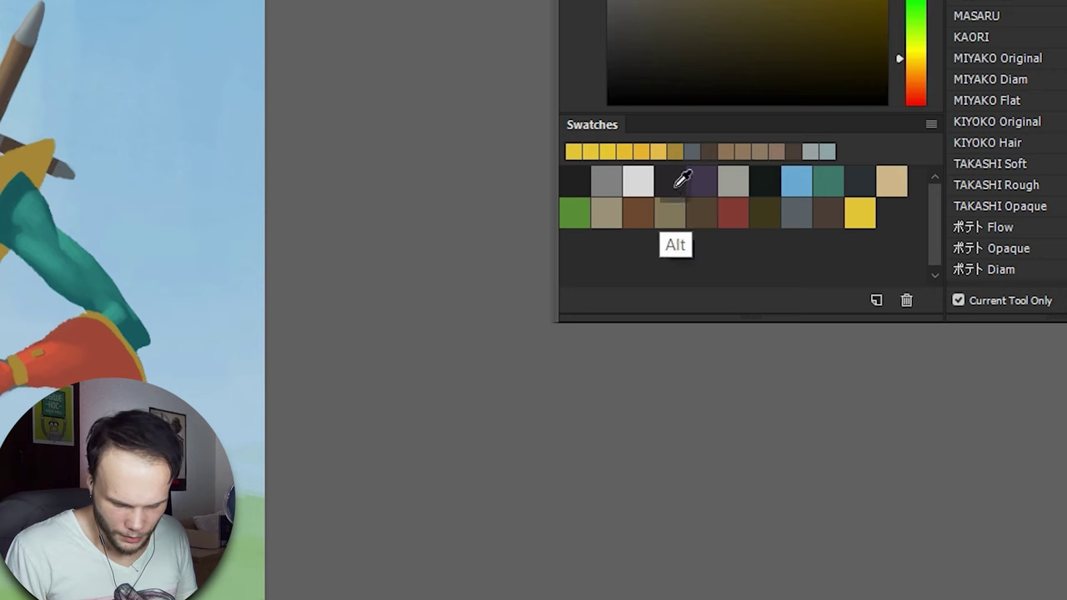
# Delete the surplus swatches stored between the light grey and the slate grey ones
pyautogui.keyDown('alt'); pyautogui.click(672, 184); pyautogui.keyUp('alt')
pyautogui.keyDown('alt'); pyautogui.click(671, 183); pyautogui.keyUp('alt')
pyautogui.keyDown('alt'); pyautogui.click(672, 183); pyautogui.keyUp('alt')
pyautogui.keyDown('alt'); pyautogui.click(672, 183); pyautogui.keyUp('alt')
pyautogui.keyDown('alt'); pyautogui.click(672, 183); pyautogui.keyUp('alt')
pyautogui.keyDown('alt'); pyautogui.click(672, 184); pyautogui.keyUp('alt')
pyautogui.keyDown('alt'); pyautogui.click(673, 181); pyautogui.keyUp('alt')
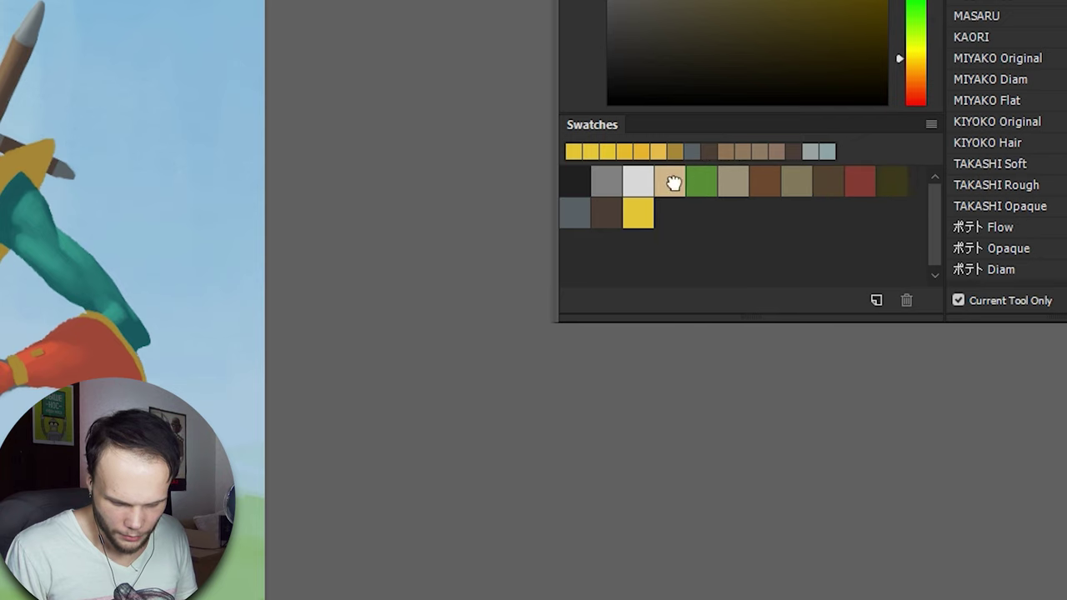
pyautogui.keyDown('alt'); pyautogui.click(675, 180); pyautogui.keyUp('alt')
pyautogui.keyDown('alt'); pyautogui.click(676, 179); pyautogui.keyUp('alt')
pyautogui.keyDown('alt'); pyautogui.click(679, 177); pyautogui.keyUp('alt')
pyautogui.keyDown('alt'); pyautogui.click(680, 177); pyautogui.keyUp('alt')
pyautogui.keyDown('alt'); pyautogui.click(679, 177); pyautogui.keyUp('alt')
pyautogui.keyDown('alt'); pyautogui.click(680, 177); pyautogui.keyUp('alt')
pyautogui.keyDown('alt'); pyautogui.click(680, 177); pyautogui.keyUp('alt')
pyautogui.keyDown('alt'); pyautogui.click(681, 178); pyautogui.keyUp('alt')
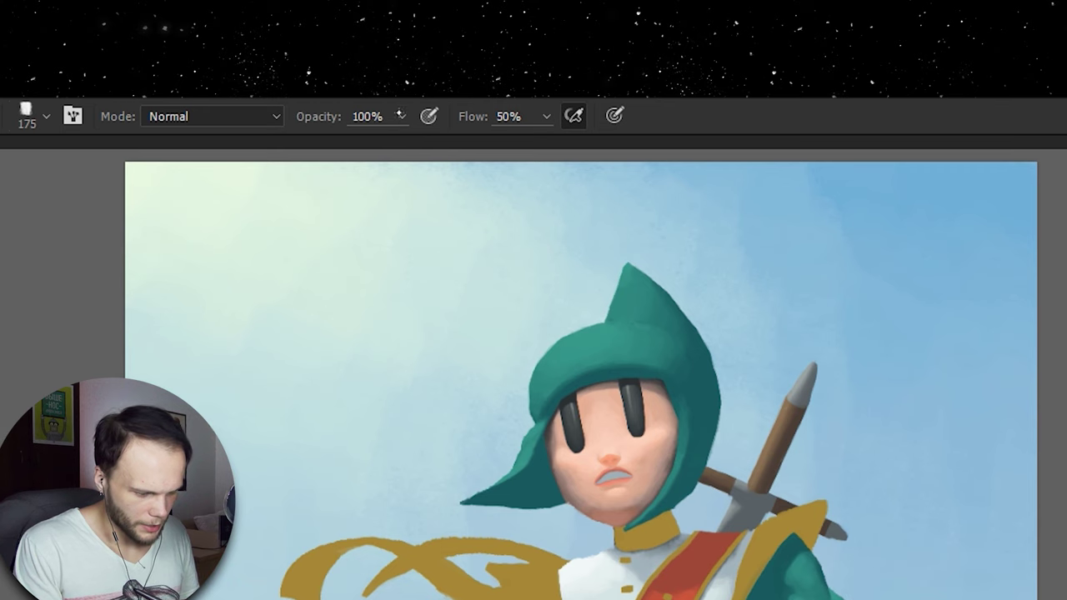
# Adjust the brush opacity and paint yellow light over the gold shorts
pyautogui.click(401, 116)
pyautogui.moveTo(345, 142); pyautogui.dragTo(350, 142)
pyautogui.press('alt')
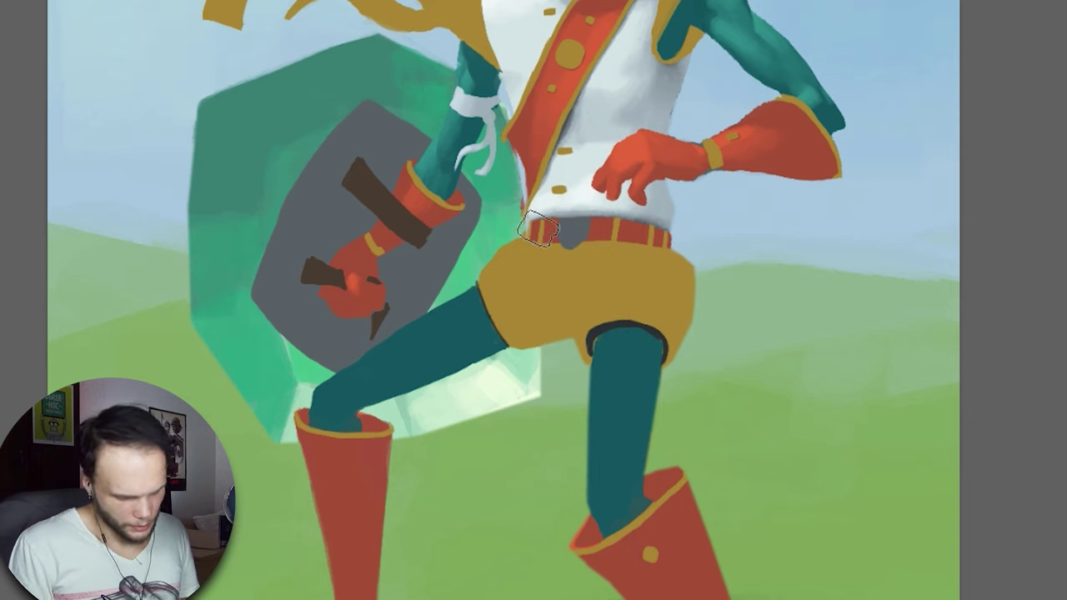
pyautogui.moveTo(655, 293)
pyautogui.mouseDown()
pyautogui.moveTo(642, 326)
pyautogui.moveTo(661, 278)
pyautogui.mouseUp()
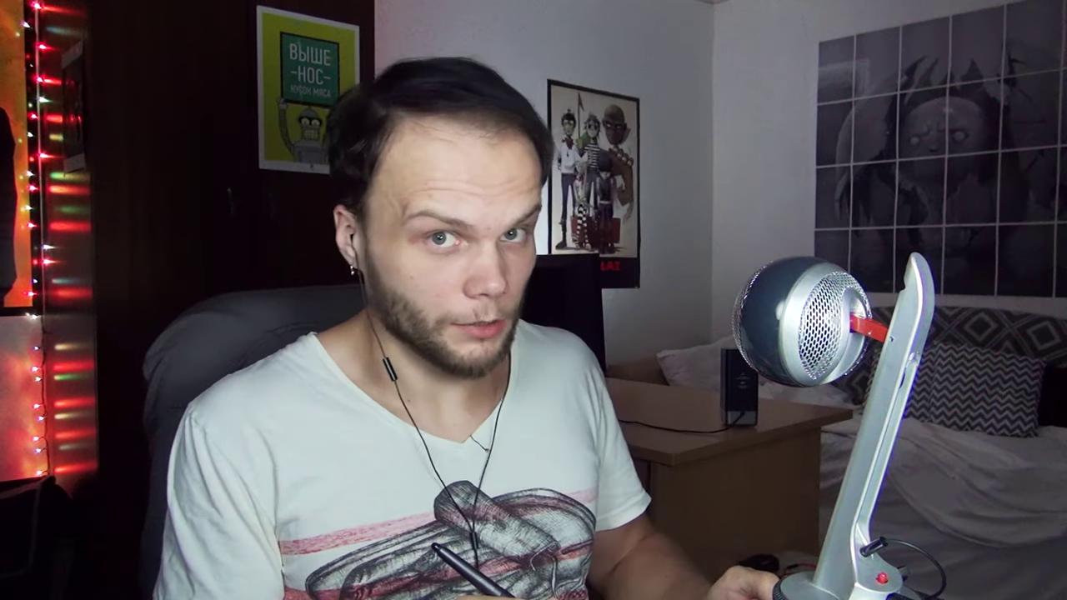
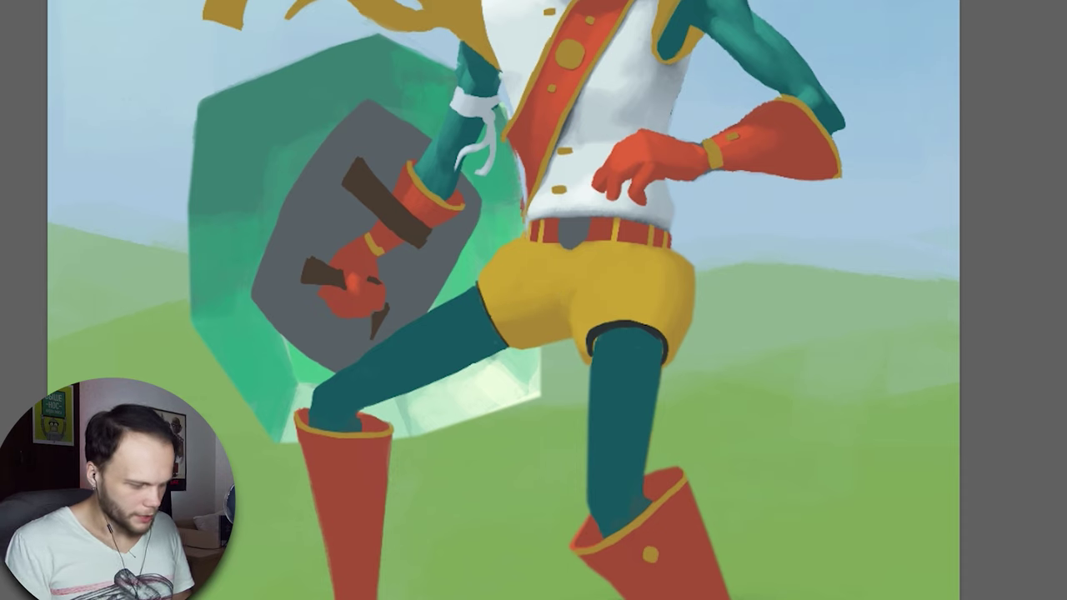
# Build up brighter yellow on both legs of the shorts with the sketch shown, and hide the sketch
pyautogui.press('ctrl+')
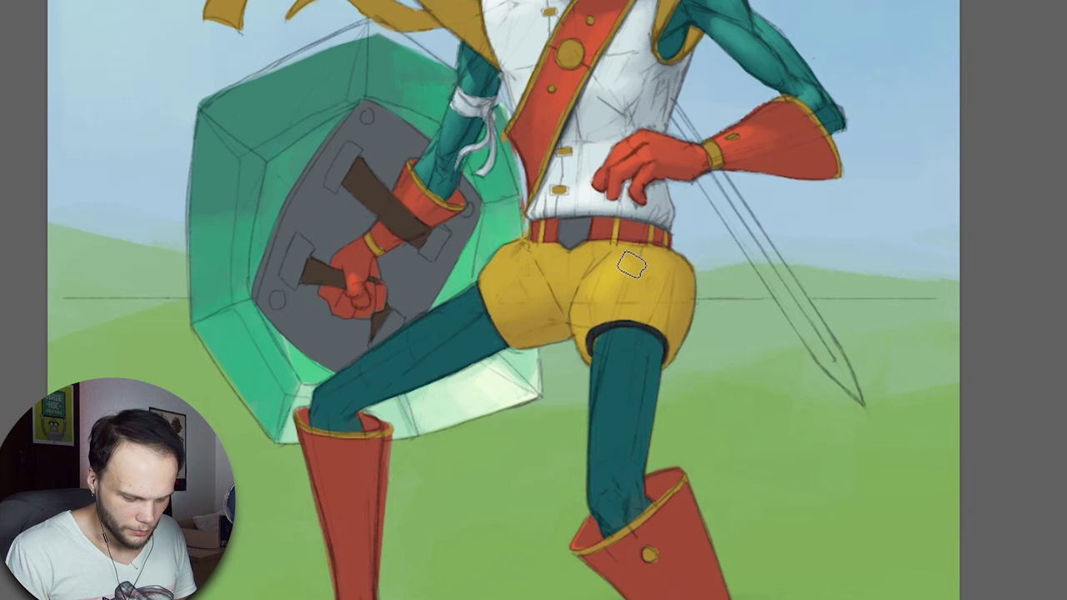
pyautogui.moveTo(632, 265); pyautogui.dragTo(611, 301)
pyautogui.moveTo(505, 268); pyautogui.dragTo(530, 288)
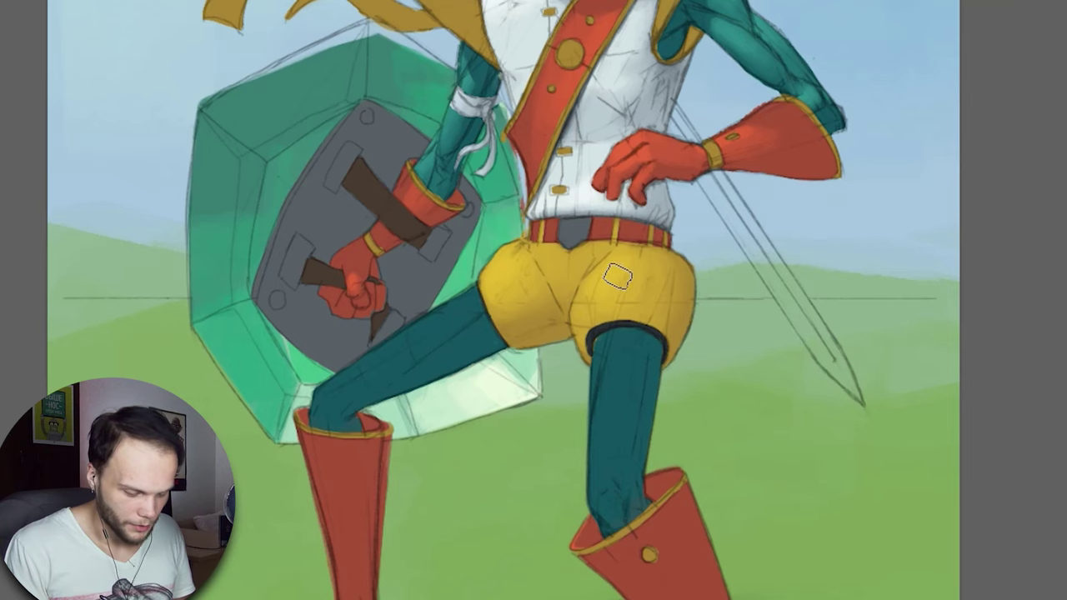
pyautogui.press('alt')
pyautogui.hotkey('ctrl', '-')
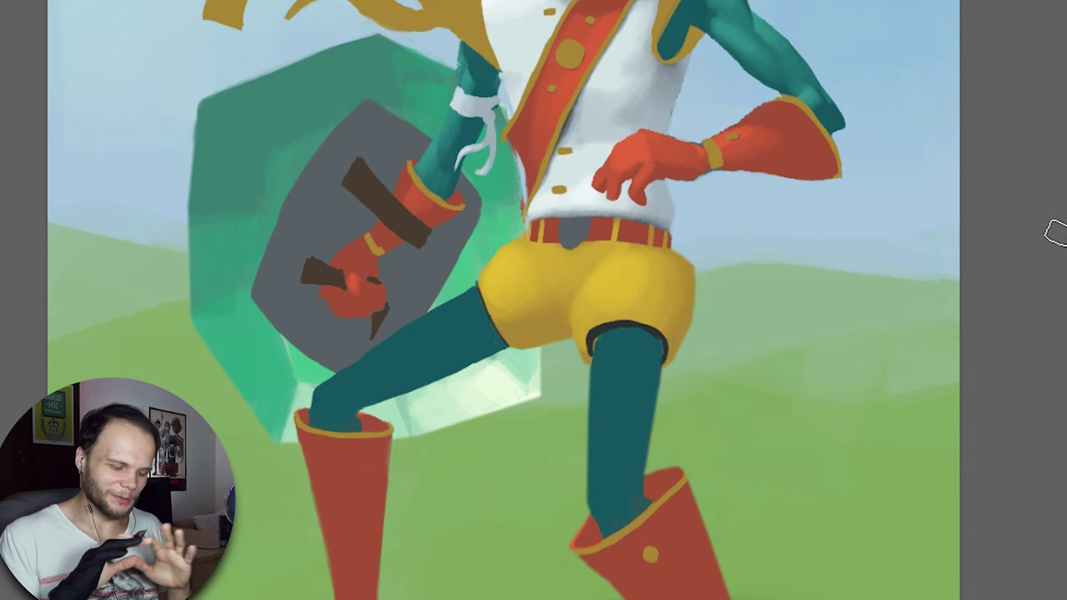
# Sample yellows from the shorts and blend the highlights across the front and side, using the sketch as a guide
pyautogui.hotkey('ctrl', ',')
pyautogui.keyDown('alt'); pyautogui.click(653, 257); pyautogui.keyUp('alt')
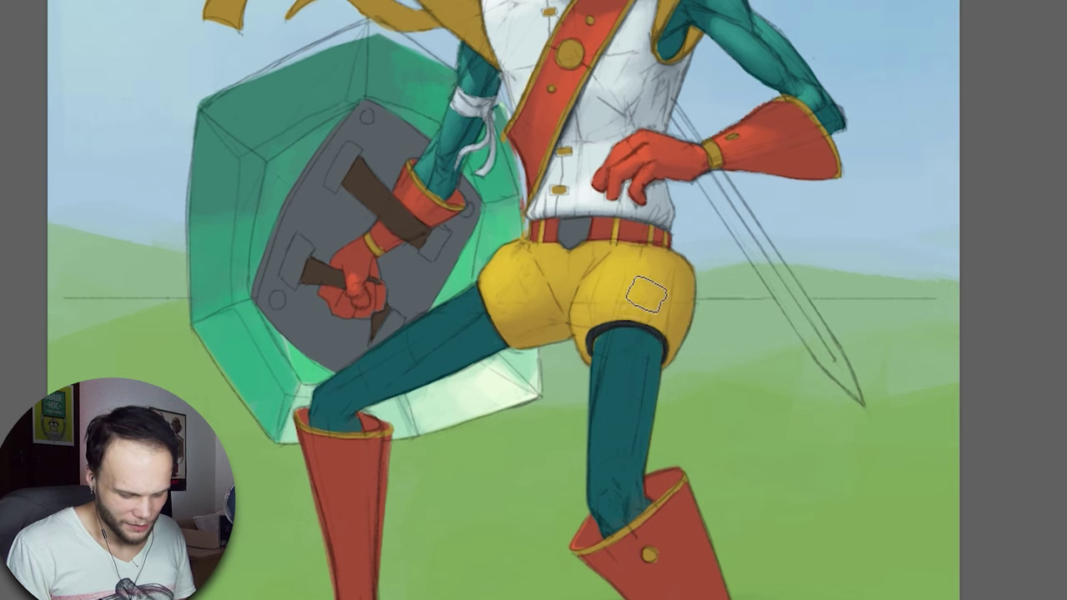
pyautogui.moveTo(663, 267)
pyautogui.mouseDown()
pyautogui.moveTo(661, 285)
pyautogui.moveTo(630, 268)
pyautogui.moveTo(548, 316)
pyautogui.moveTo(495, 305)
pyautogui.moveTo(512, 268)
pyautogui.moveTo(529, 273)
pyautogui.moveTo(506, 299)
pyautogui.moveTo(545, 370)
pyautogui.moveTo(554, 292)
pyautogui.moveTo(581, 260)
pyautogui.moveTo(563, 321)
pyautogui.mouseUp()
pyautogui.hotkey('ctrl', ',')
pyautogui.keyDown('alt'); pyautogui.click(572, 283); pyautogui.keyUp('alt')
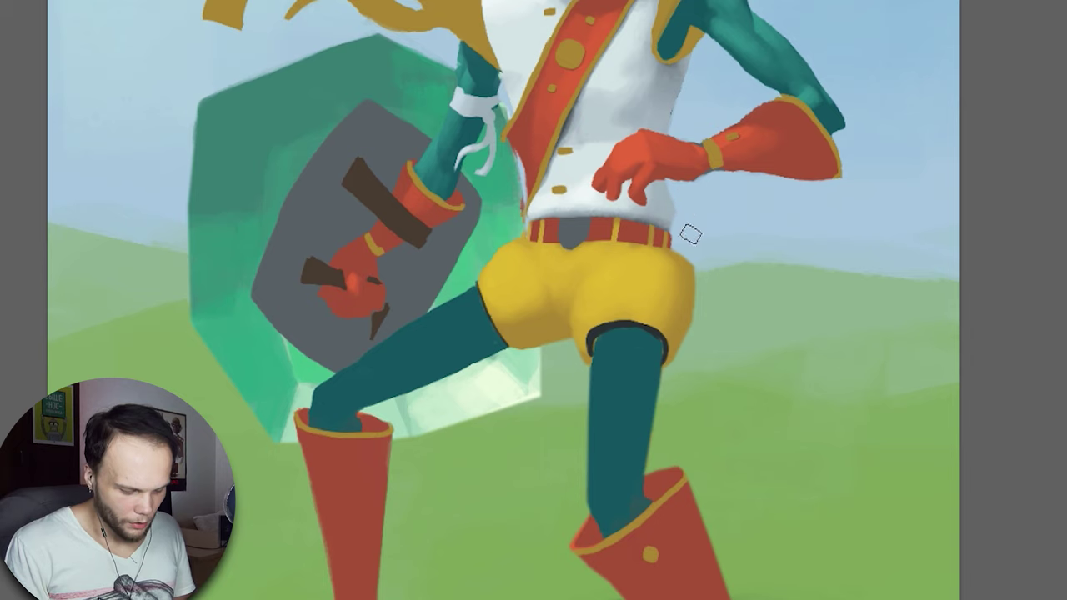
pyautogui.keyDown('alt'); pyautogui.click(686, 278); pyautogui.keyUp('alt')
pyautogui.keyDown('alt'); pyautogui.click(667, 284); pyautogui.keyUp('alt')
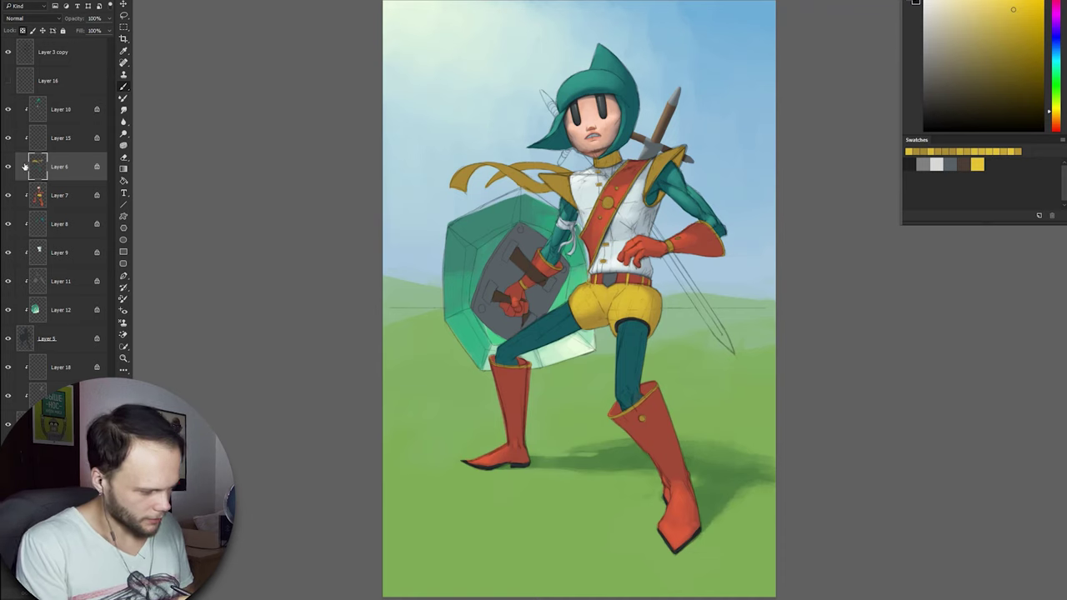
# Pick the saved yellow swatch, compare the painting with Layer 6 off and on, and hide the sketch
pyautogui.click(8, 167)
pyautogui.click(8, 167)
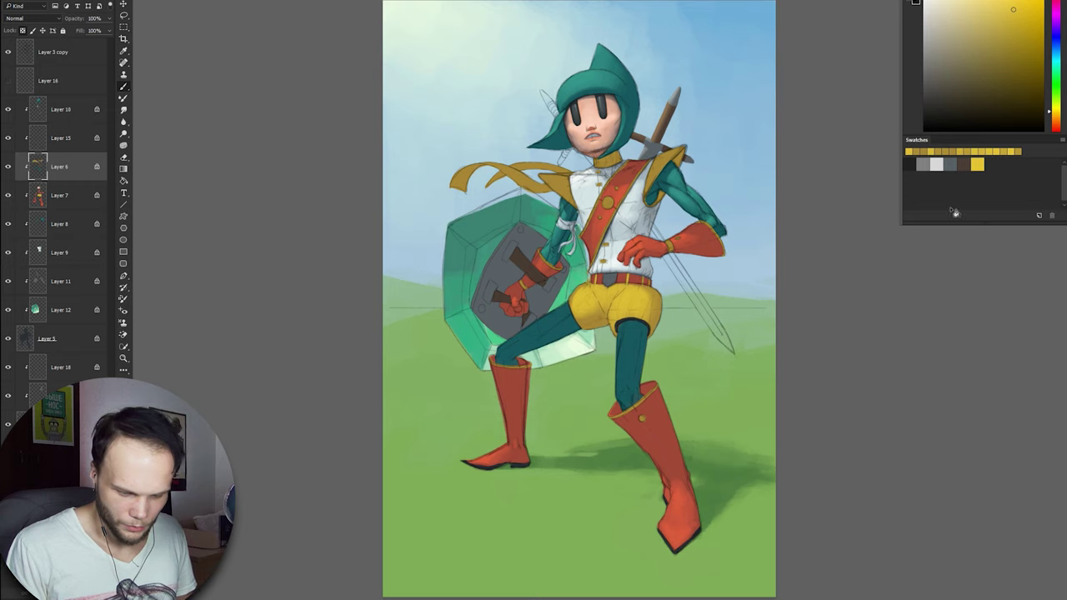
pyautogui.click(981, 163)
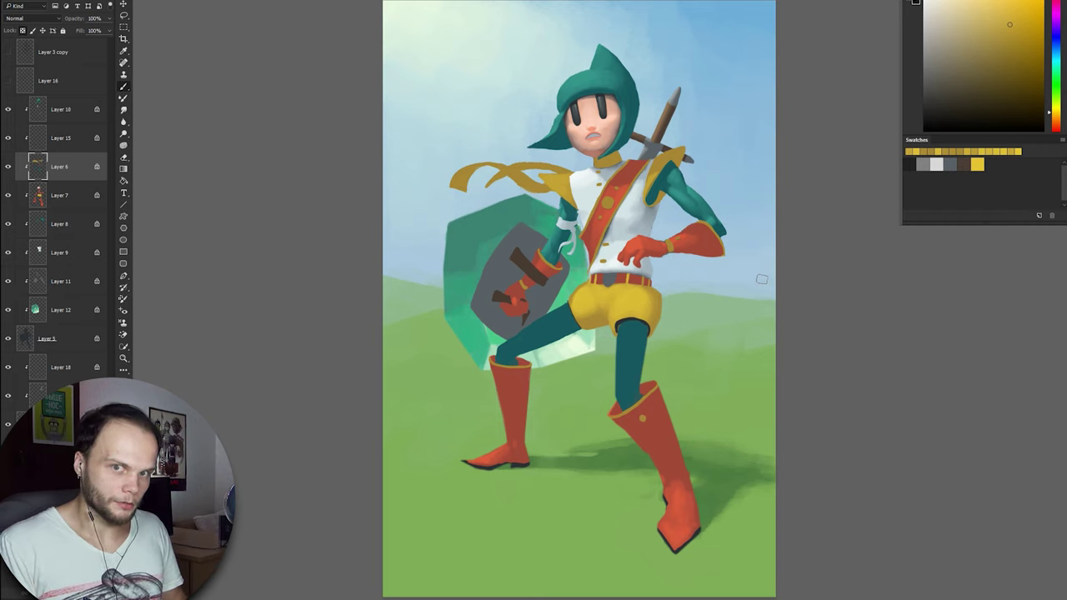
pyautogui.click(9, 167)
pyautogui.click(10, 166)
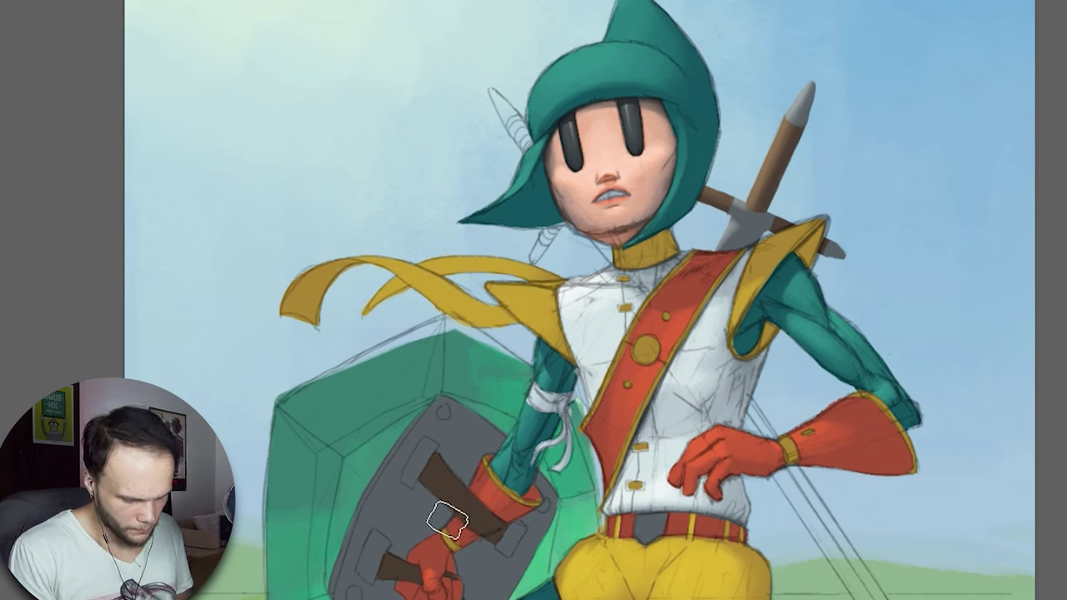
pyautogui.hotkey('ctrl', ',')
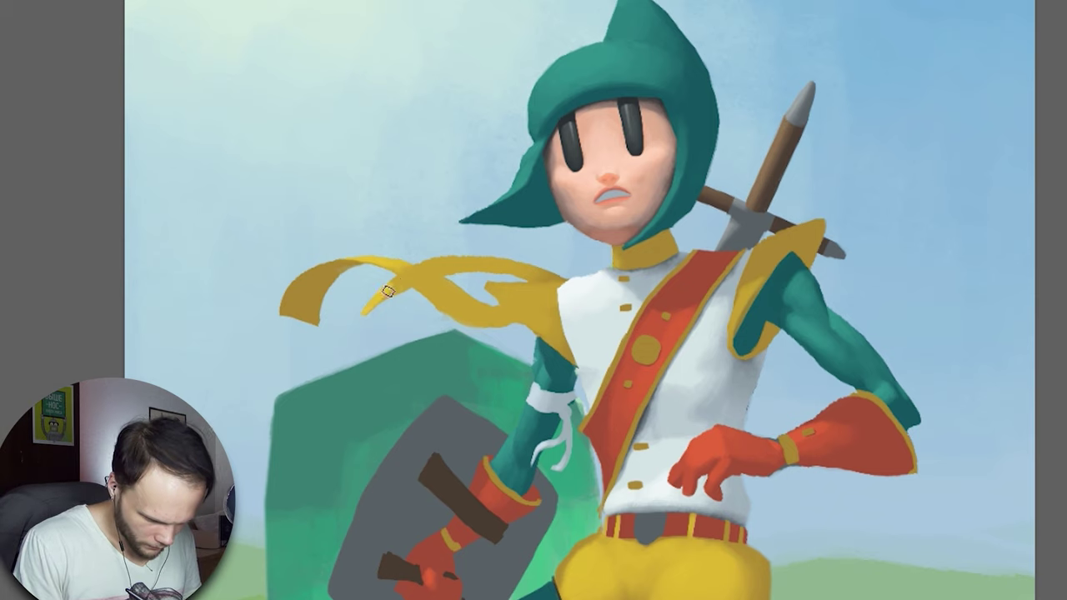
# Try yellow strokes across the crossing scarf ribbons and undo them
pyautogui.moveTo(427, 260)
pyautogui.mouseDown()
pyautogui.moveTo(460, 257)
pyautogui.moveTo(448, 300)
pyautogui.mouseUp()
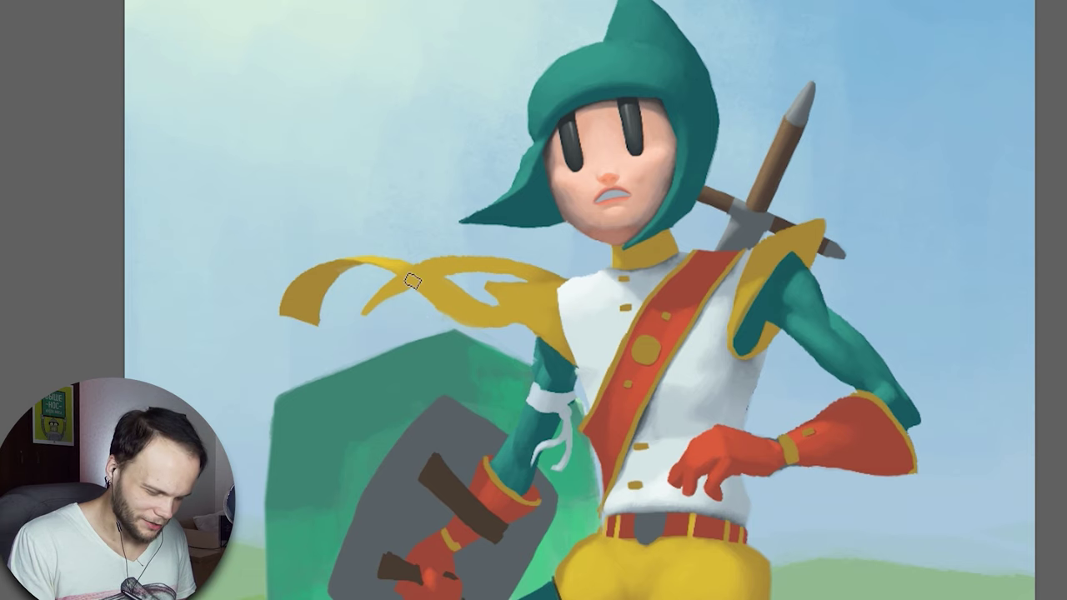
pyautogui.moveTo(422, 242)
pyautogui.mouseDown()
pyautogui.moveTo(450, 304)
pyautogui.moveTo(429, 233)
pyautogui.moveTo(523, 336)
pyautogui.moveTo(538, 241)
pyautogui.moveTo(476, 241)
pyautogui.moveTo(396, 279)
pyautogui.mouseUp()
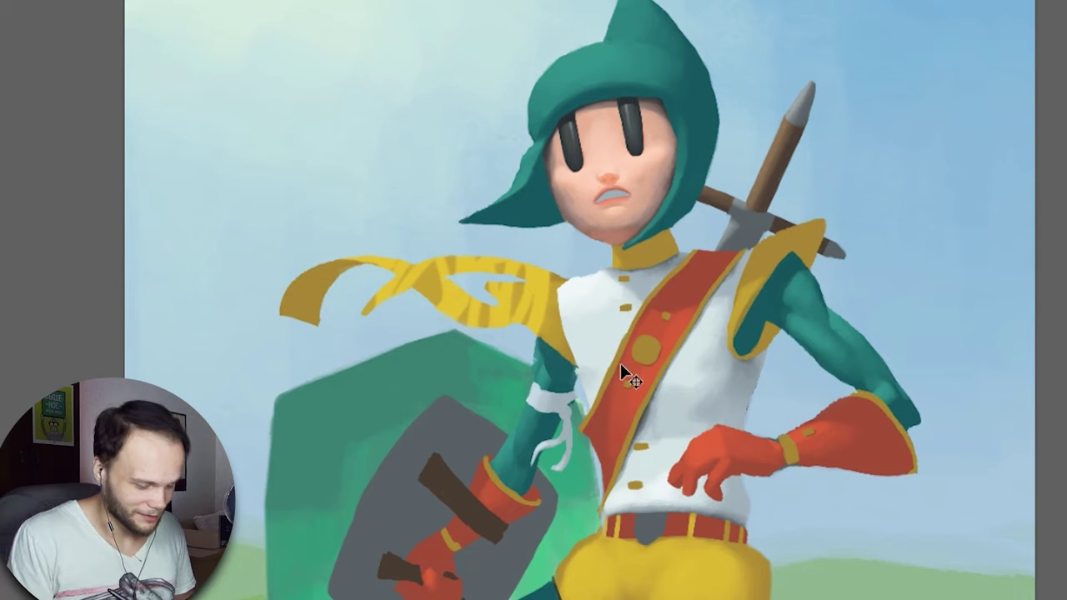
pyautogui.hotkey('ctrl', 'z')
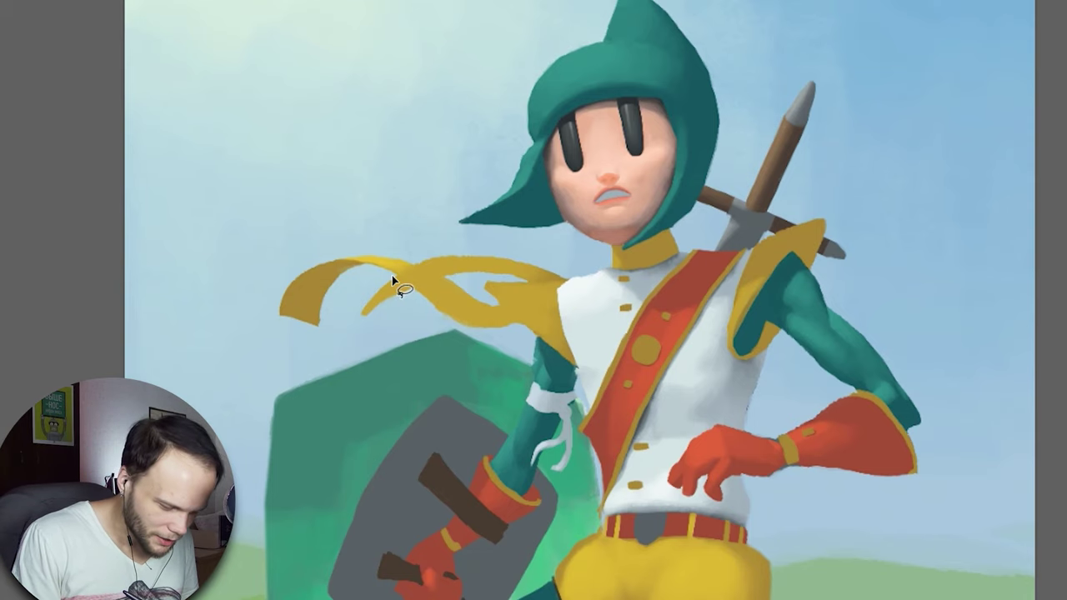
# Lasso the visible parts of the rear scarf ribbon, check them as a quick mask, and hide the selection edges for brushing
pyautogui.moveTo(392, 275)
pyautogui.mouseDown()
pyautogui.moveTo(417, 288)
pyautogui.moveTo(375, 278)
pyautogui.mouseUp()
pyautogui.moveTo(420, 252); pyautogui.dragTo(420, 274)
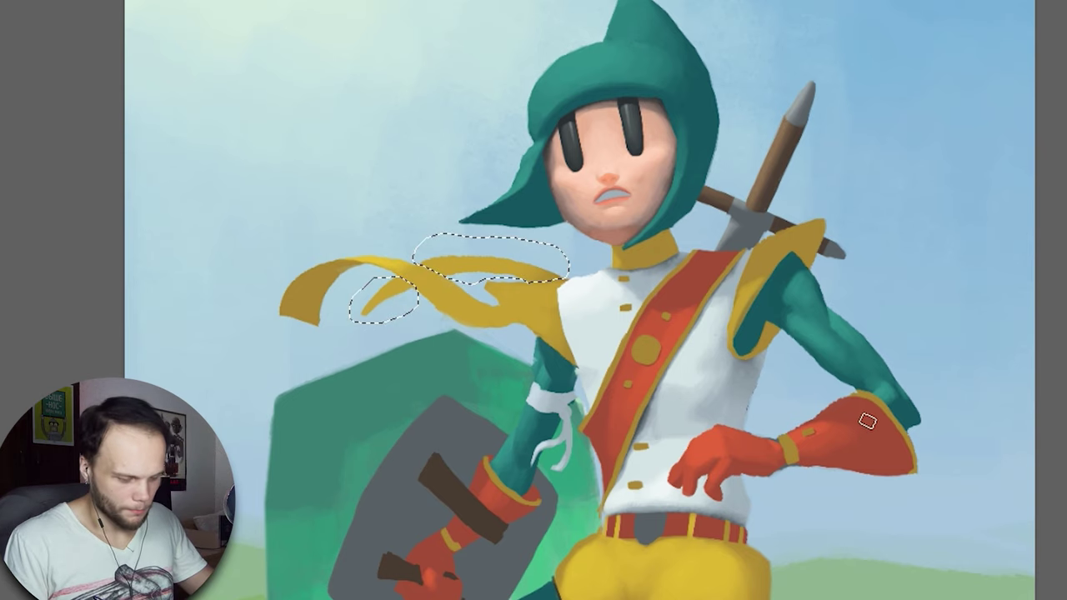
pyautogui.press('q')
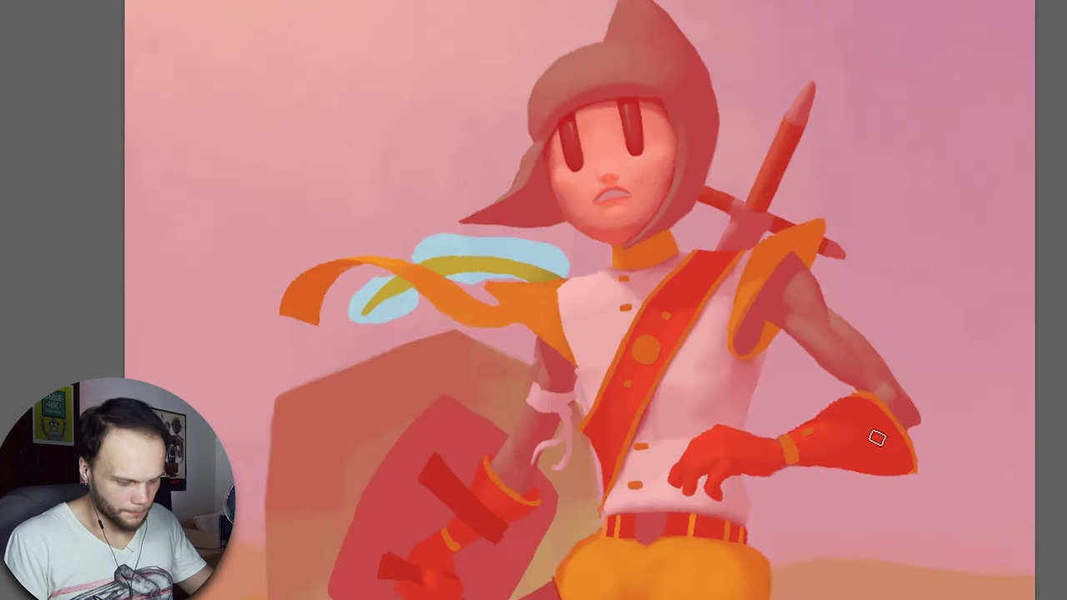
pyautogui.press('q')
pyautogui.moveTo(475, 278); pyautogui.dragTo(575, 283)
pyautogui.hotkey('ctrl', 'h')
pyautogui.press('b')
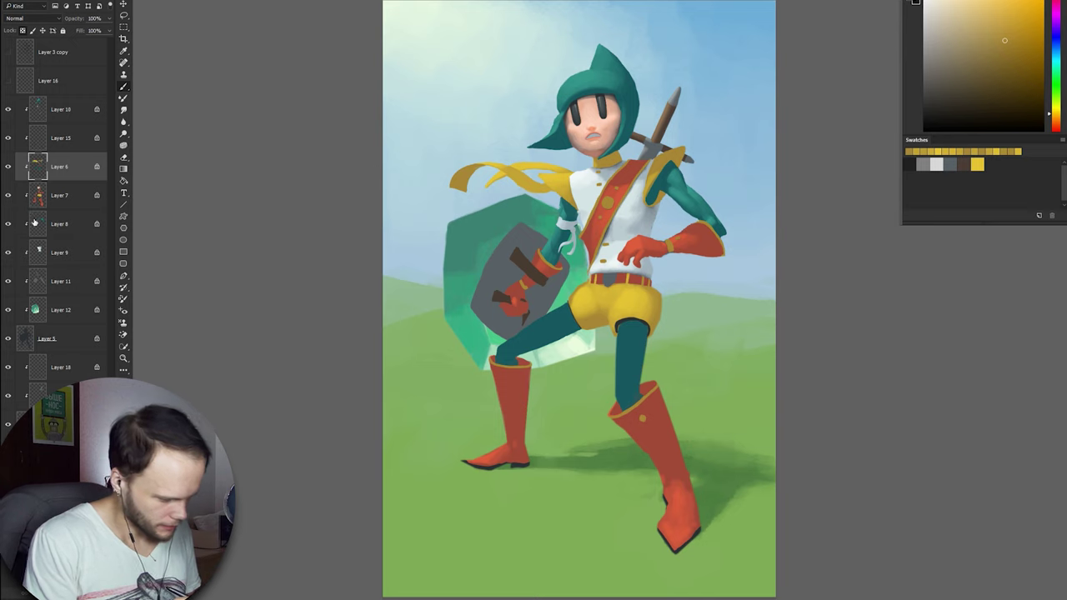
pyautogui.click(35, 223)
pyautogui.hotkey('ctrl', 'z')
pyautogui.hotkey('ctrl', 'z')
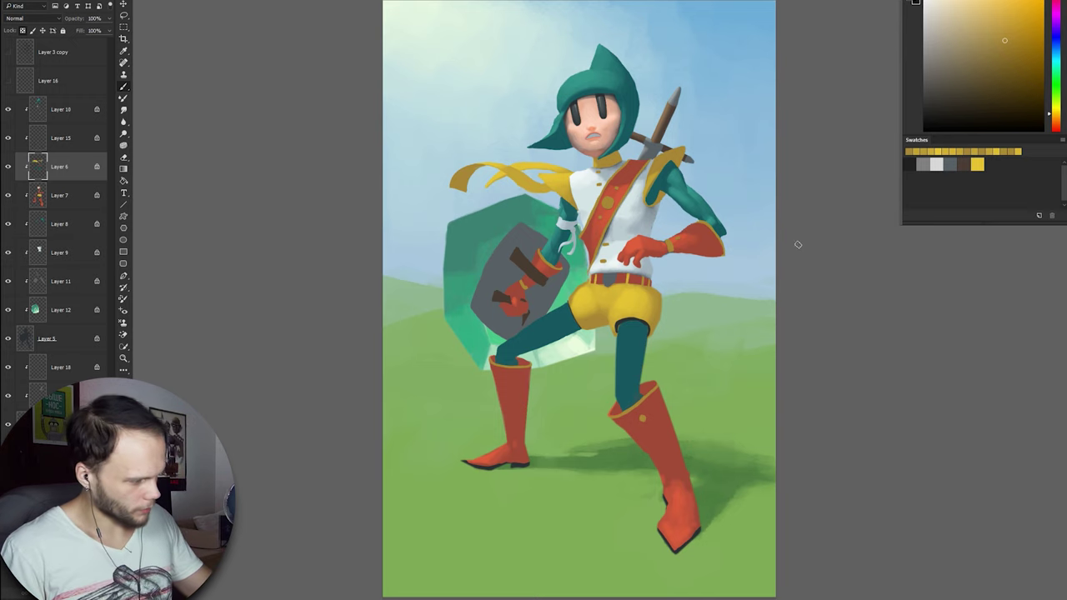
# Sample the teal of the bent leg, paint lighter teal along its thigh, and show the Layer 3 copy sketch
pyautogui.keyDown('alt'); pyautogui.click(560, 318); pyautogui.keyUp('alt')
pyautogui.moveTo(568, 316); pyautogui.dragTo(505, 350)
pyautogui.click(9, 52)
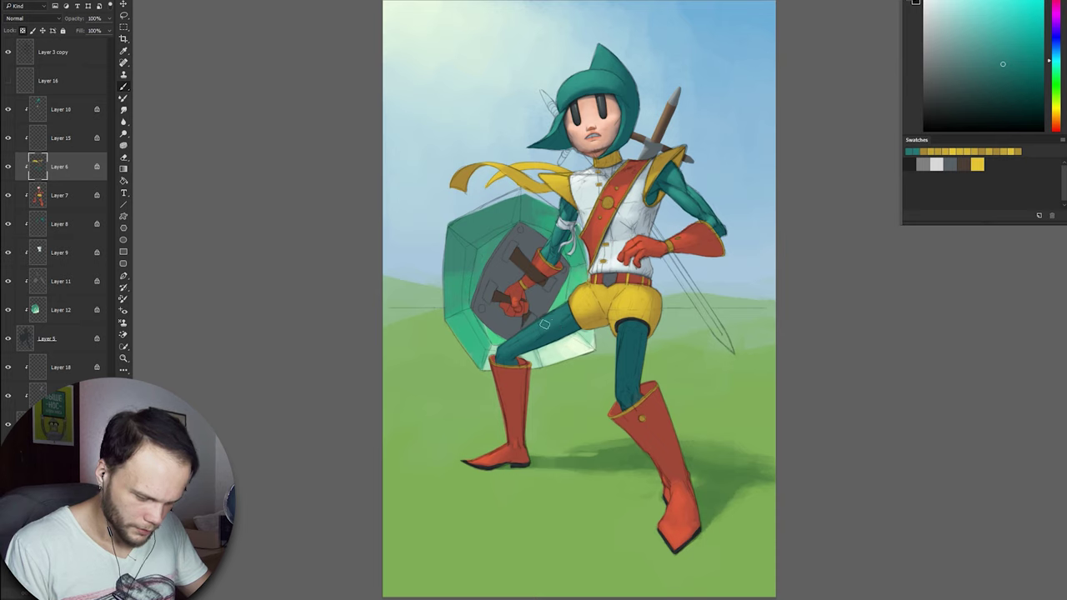
pyautogui.press('x')
pyautogui.press(']')
pyautogui.moveTo(524, 253); pyautogui.dragTo(519, 281)
# Paint lighter teal down the straight leg and along the bent leg, resampling teal, and hide the Layer 3 copy sketch
pyautogui.press('x')
pyautogui.moveTo(630, 331)
pyautogui.mouseDown()
pyautogui.moveTo(628, 391)
pyautogui.moveTo(624, 364)
pyautogui.mouseUp()
pyautogui.keyDown('alt'); pyautogui.click(633, 381); pyautogui.keyUp('alt')
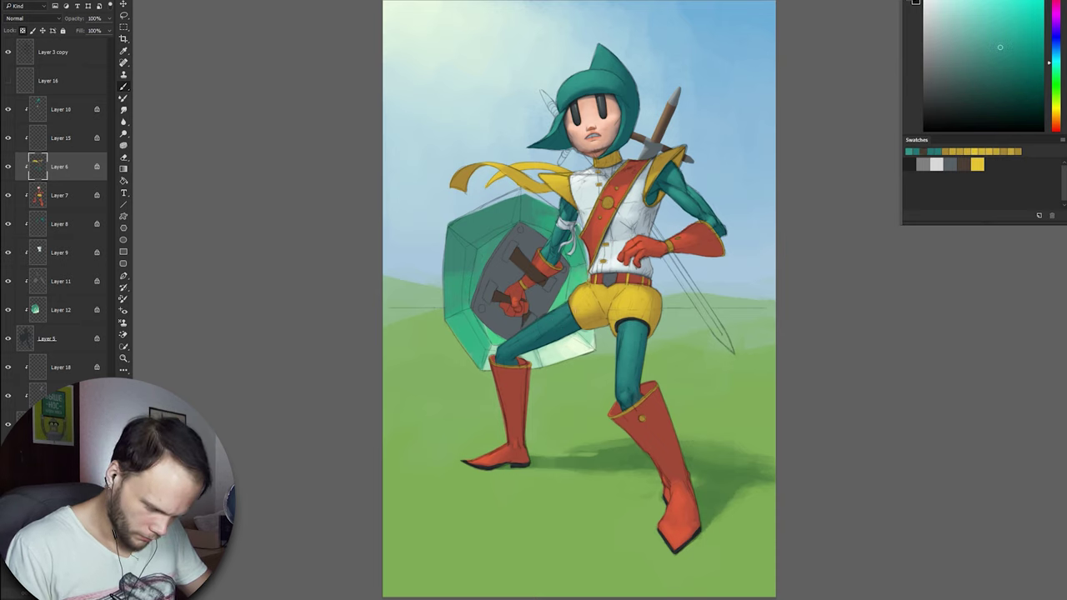
pyautogui.moveTo(557, 316); pyautogui.dragTo(512, 342)
pyautogui.click(8, 52)
pyautogui.keyDown('alt'); pyautogui.click(557, 311); pyautogui.keyUp('alt')
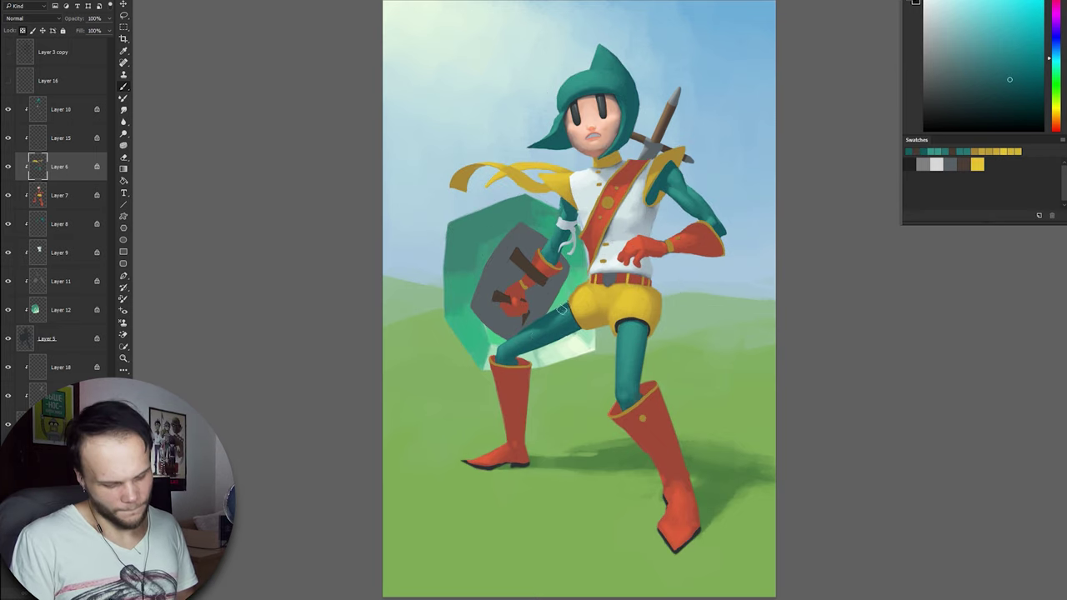
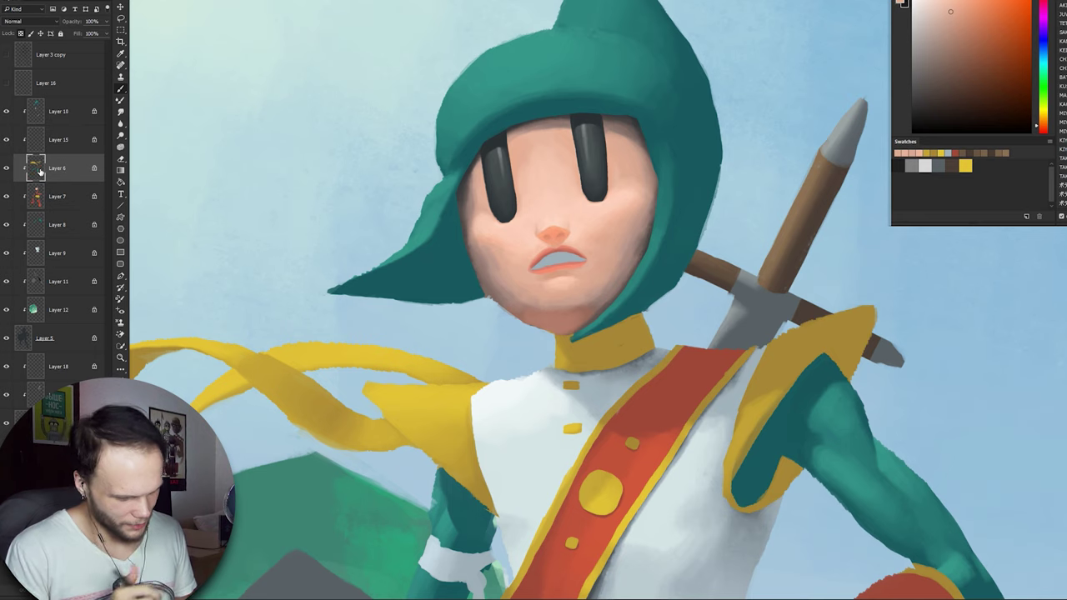
# Sample the blue-grey inside the mouth, mix a lighter tint and paint the teeth with it
pyautogui.keyDown('alt'); pyautogui.click(557, 260); pyautogui.keyUp('alt')
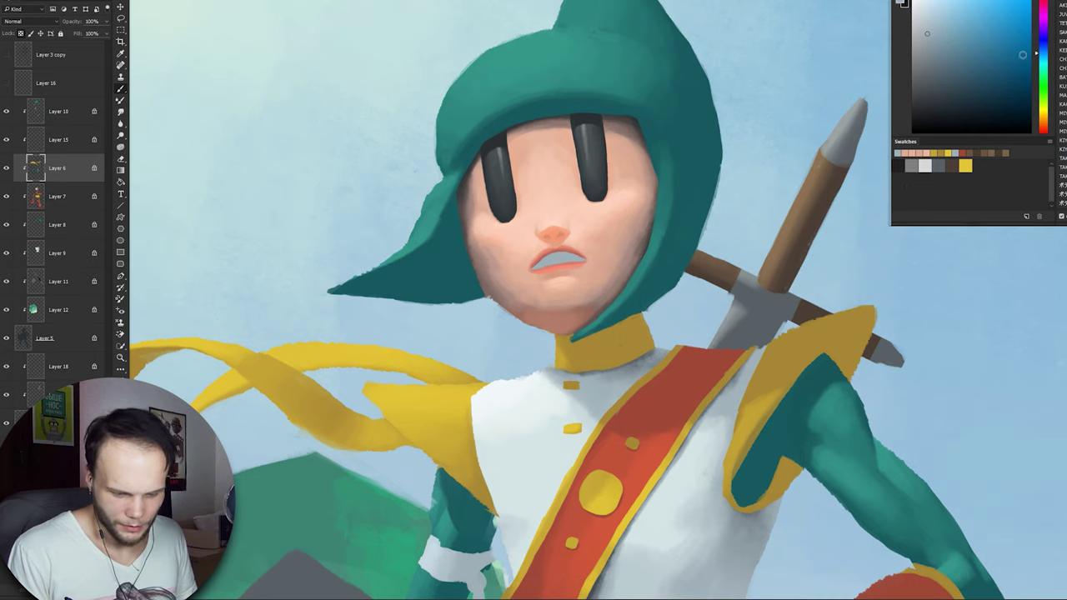
pyautogui.click(918, 18)
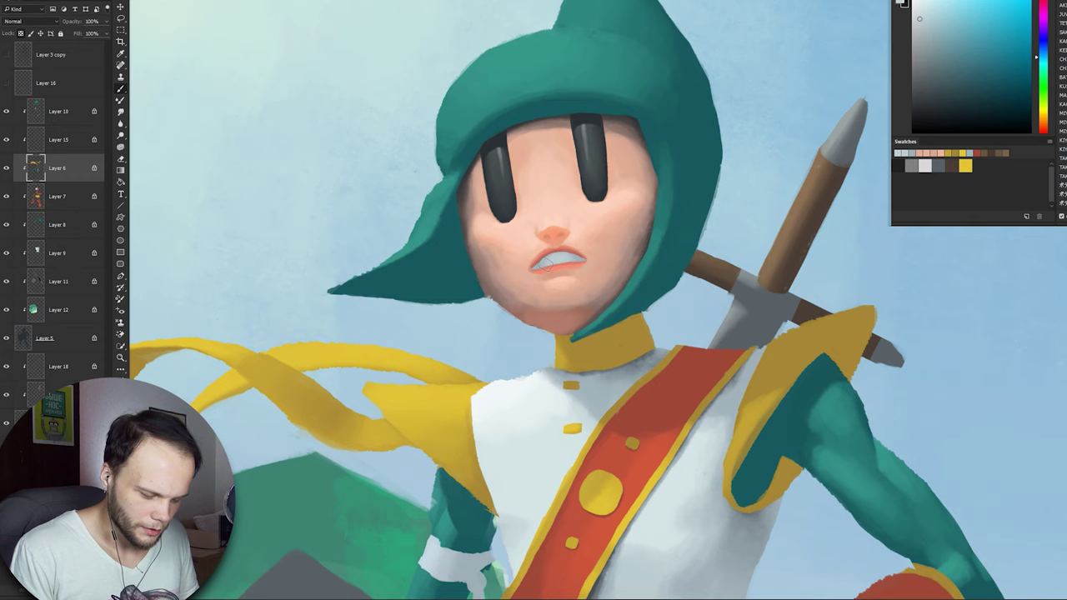
pyautogui.keyDown('alt'); pyautogui.click(548, 260); pyautogui.keyUp('alt')
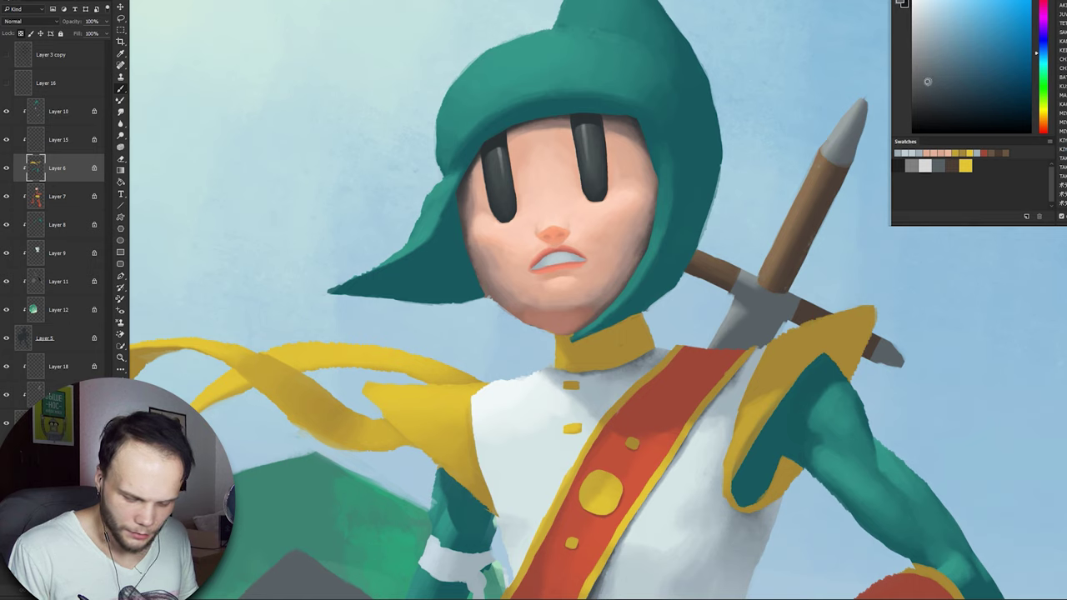
# Mix a darker desaturated grey and shift its hue from blue through yellow to orange
pyautogui.click(928, 82)
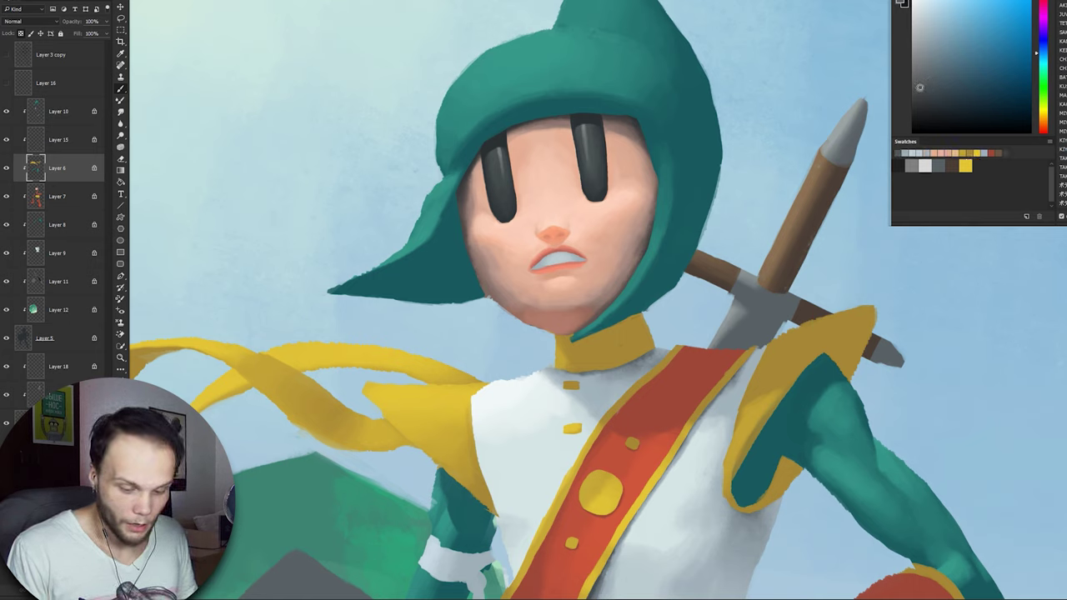
pyautogui.click(921, 87)
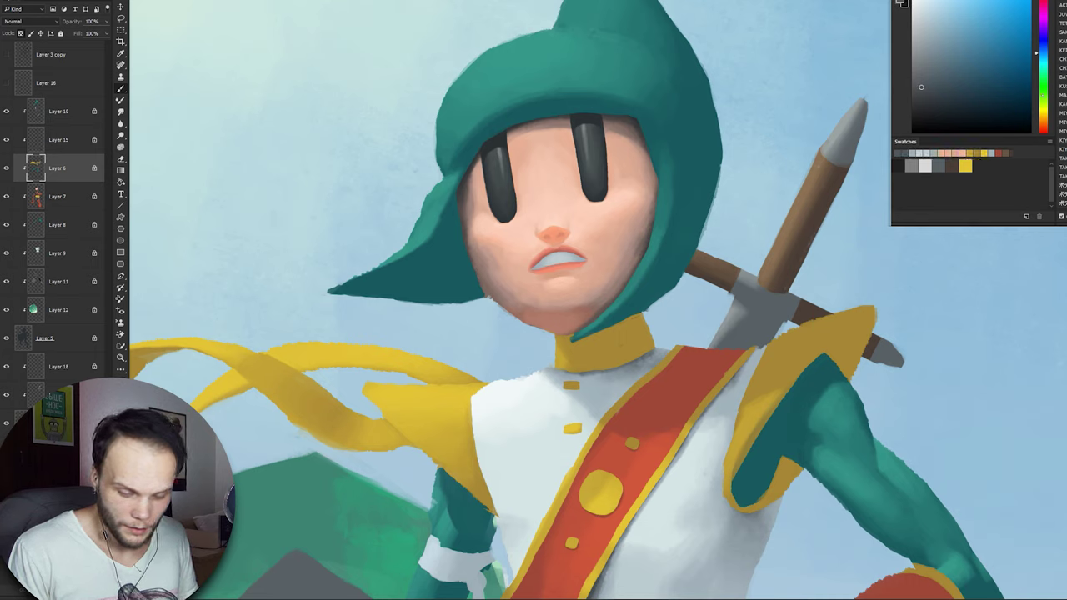
pyautogui.click(1038, 105)
pyautogui.moveTo(1038, 108); pyautogui.dragTo(1037, 115)
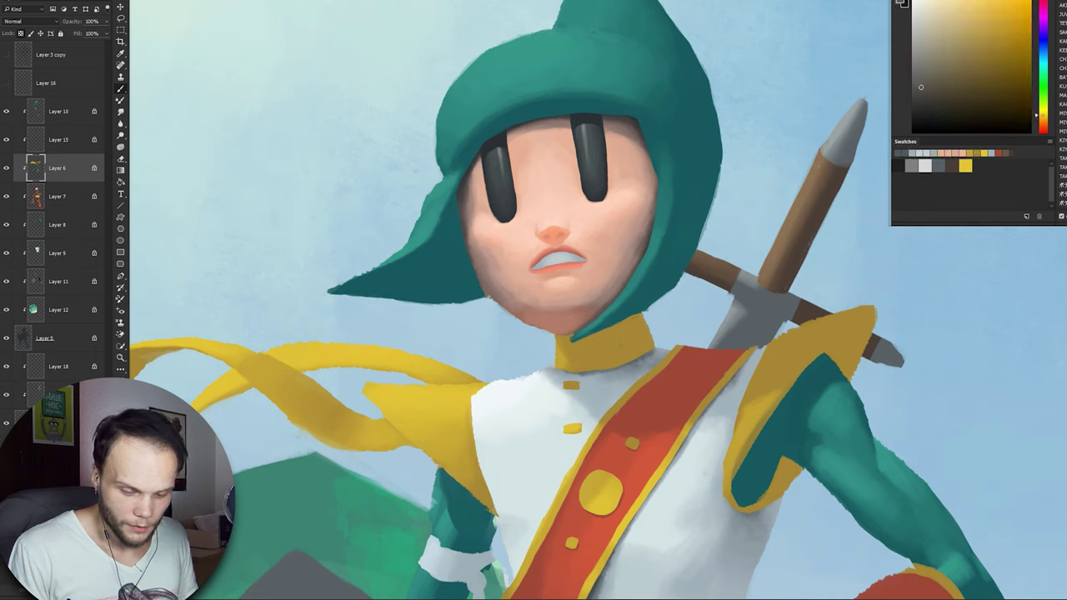
pyautogui.click(1041, 124)
pyautogui.click(917, 91)
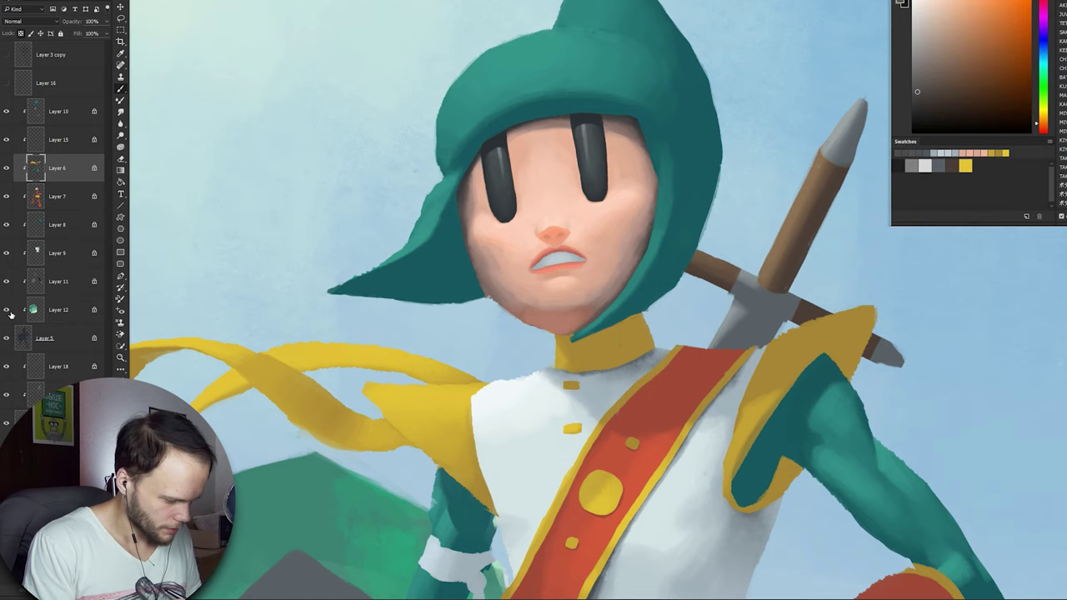
# Hide the clipped layers from Layer 12 up to Layer 15 and show them again to compare with the flat silhouette
pyautogui.moveTo(7, 310); pyautogui.dragTo(7, 139)
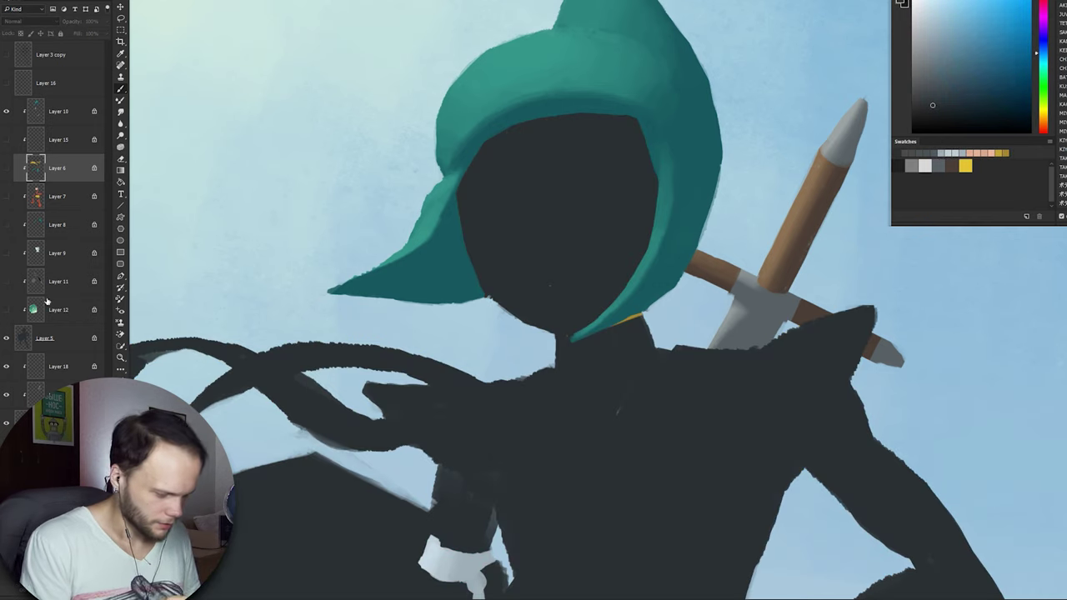
pyautogui.moveTo(9, 154); pyautogui.dragTo(7, 140)
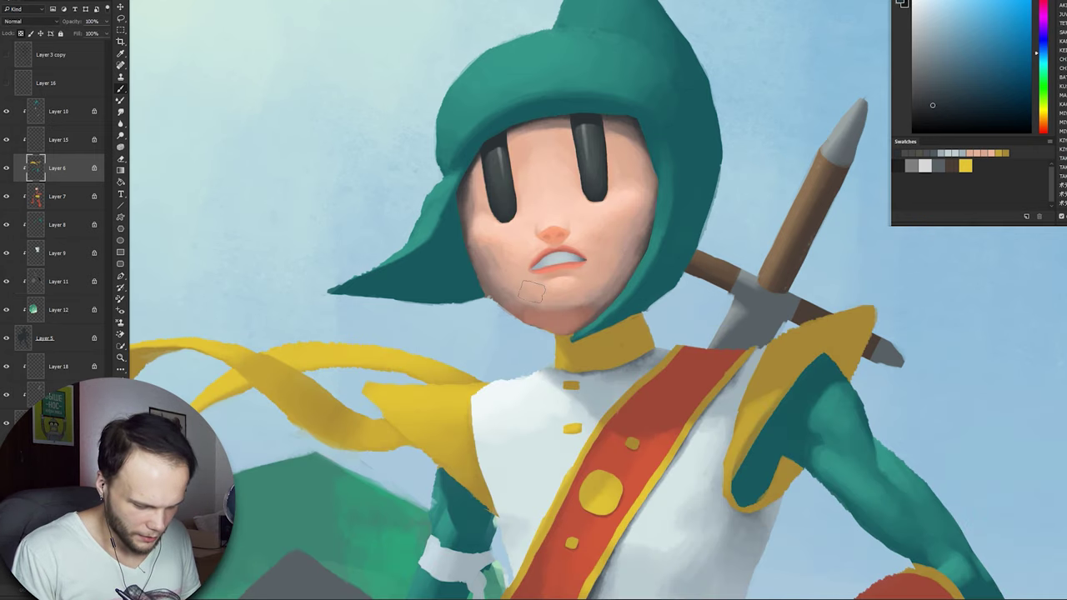
# Hide and show Layer 10 repeatedly to compare the character with and without the hat, armband and boot trim painting
pyautogui.scroll(2, 533, 291)
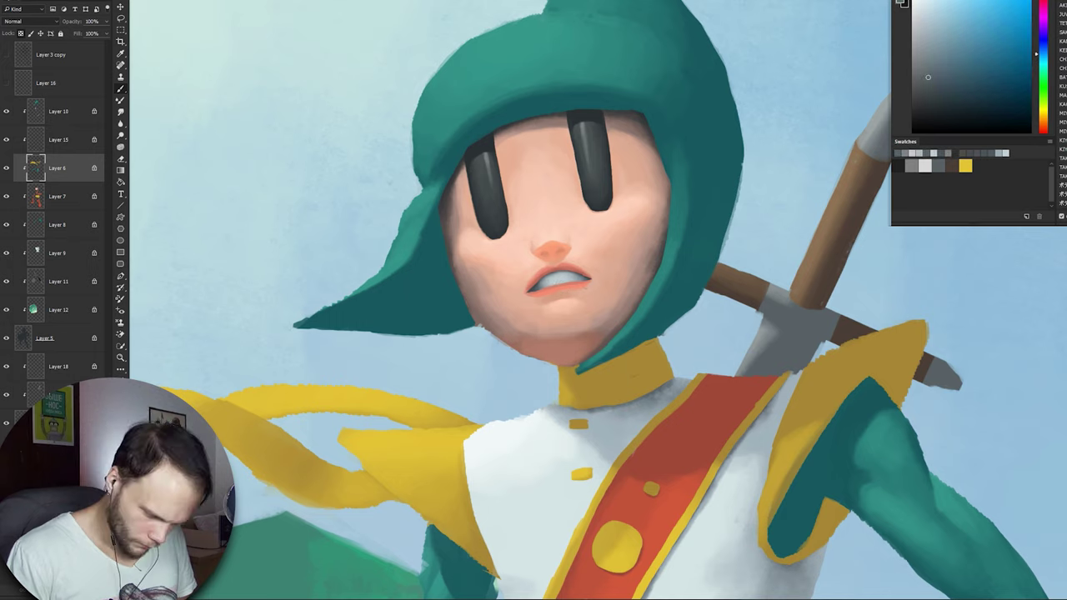
pyautogui.hotkey('ctrl', '0')
pyautogui.scroll(7, 678, 306)
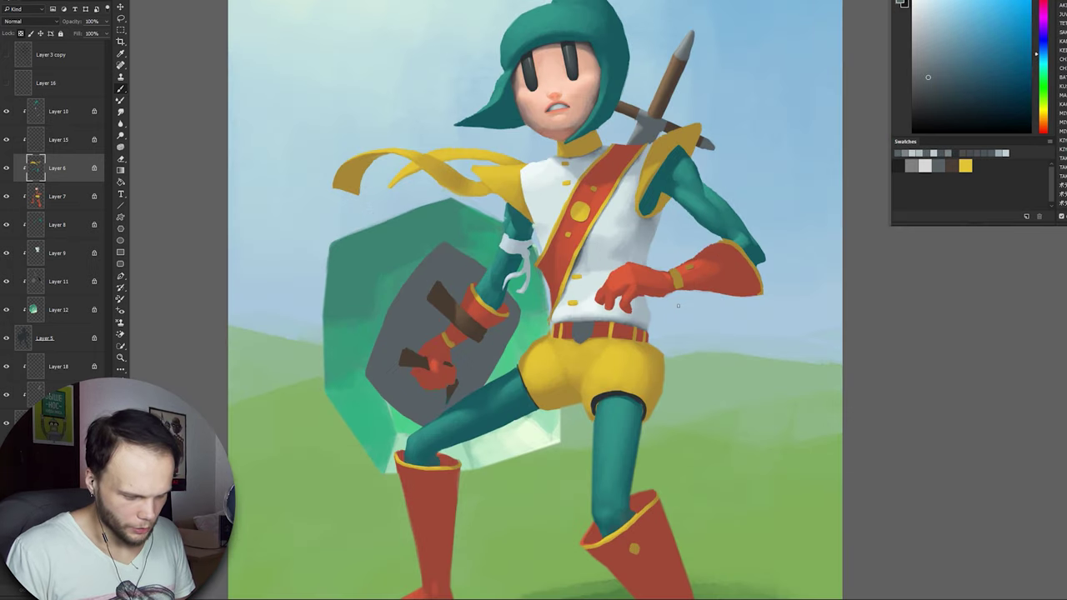
pyautogui.scroll(4, 633, 179)
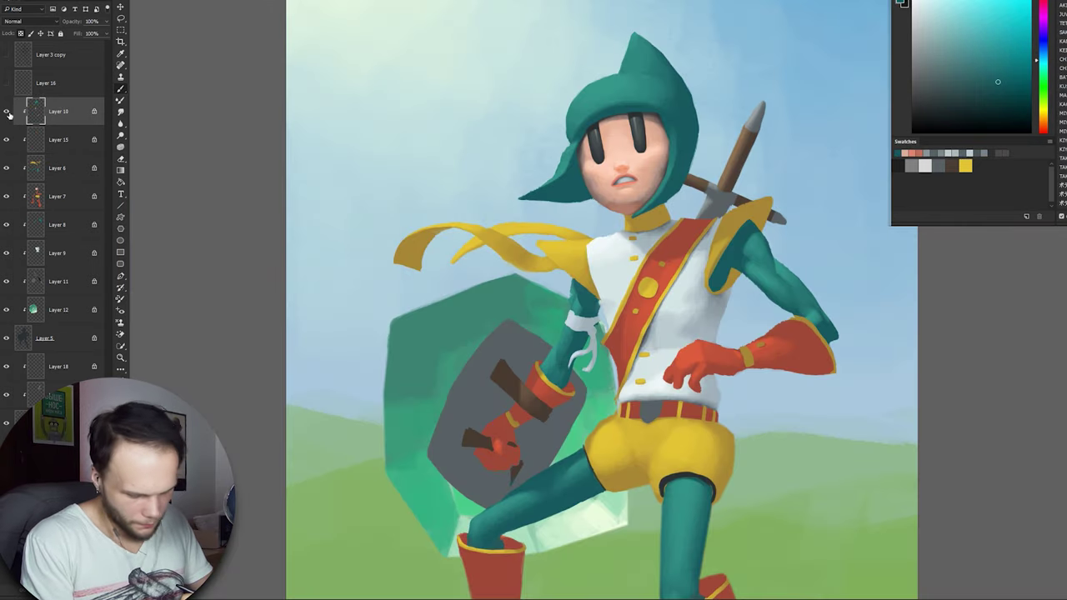
pyautogui.click(8, 112)
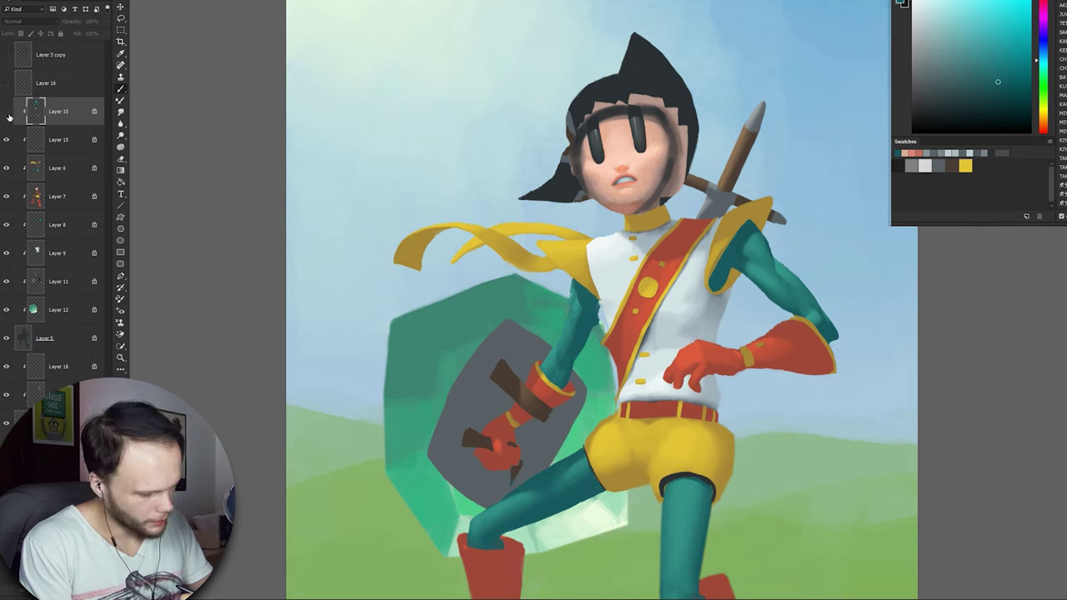
pyautogui.click(8, 113)
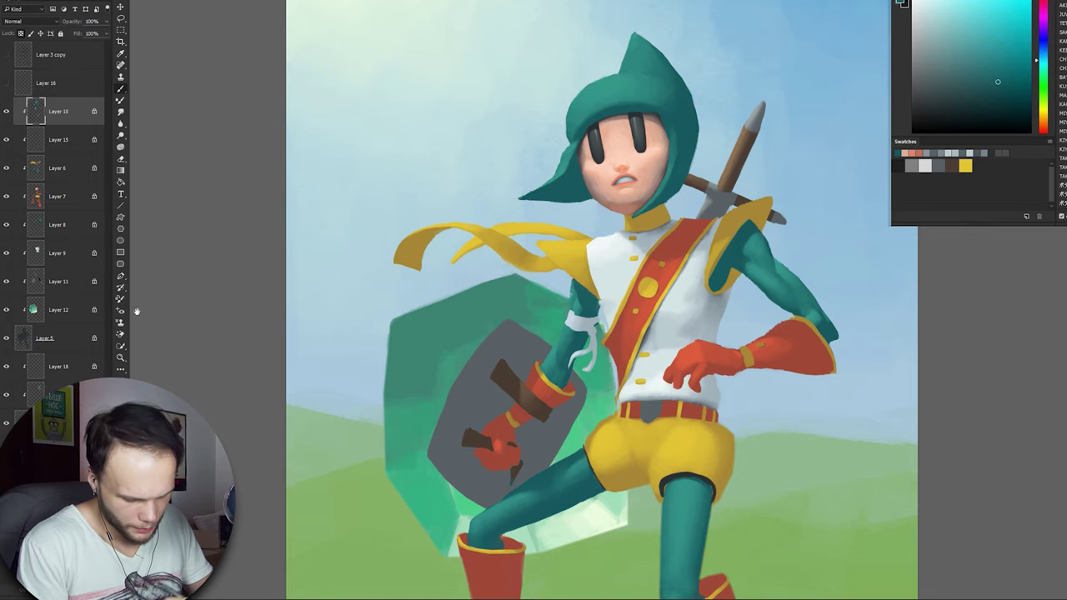
pyautogui.moveTo(137, 312); pyautogui.dragTo(146, 136)
pyautogui.click(7, 113)
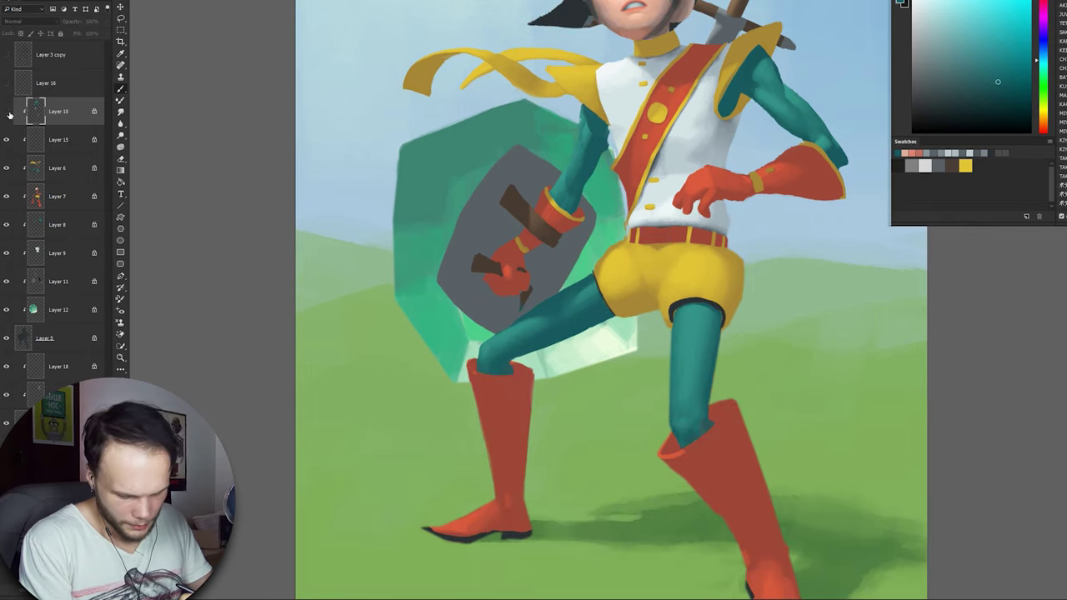
pyautogui.click(7, 112)
pyautogui.click(8, 113)
pyautogui.click(7, 112)
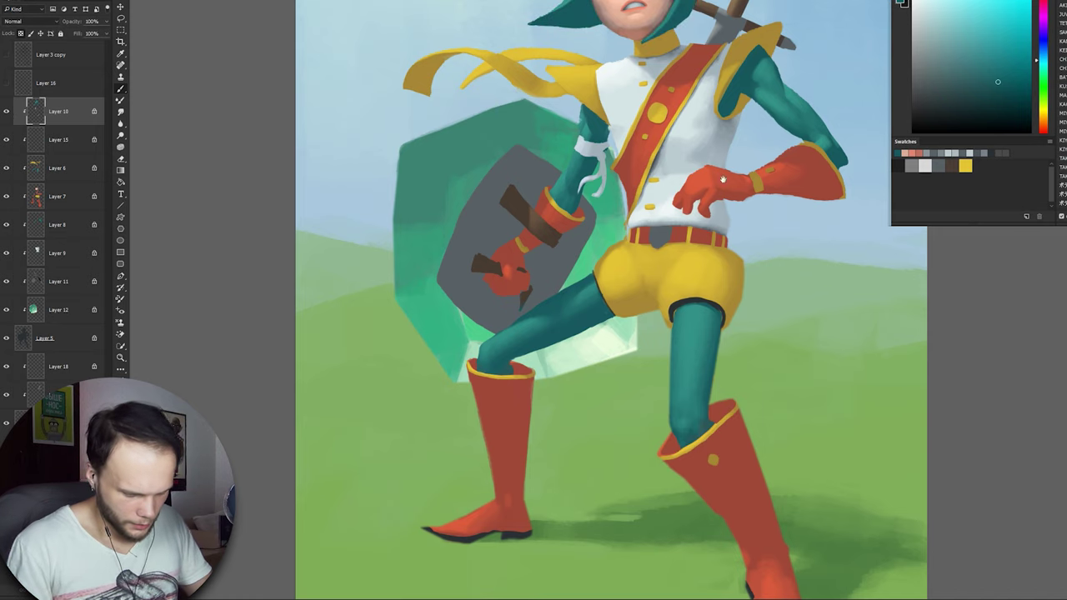
# Paint a dark grey shadow inside the hat's pointed flap and under its rim beside the face, using sampled dark colours
pyautogui.moveTo(721, 293); pyautogui.dragTo(671, 567)
pyautogui.moveTo(617, 248); pyautogui.dragTo(643, 255)
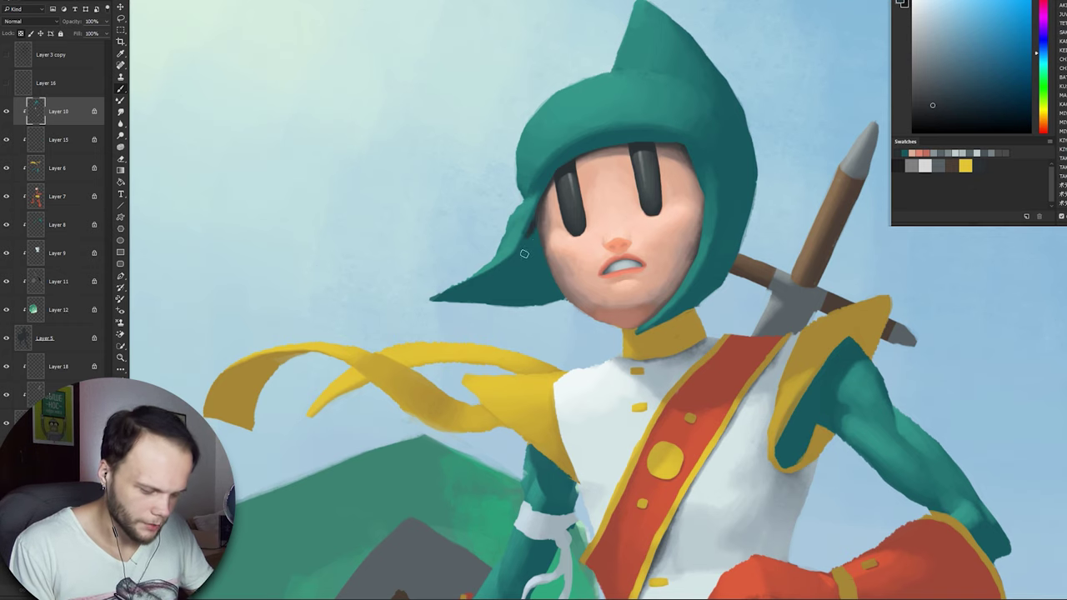
pyautogui.moveTo(538, 217)
pyautogui.mouseDown()
pyautogui.moveTo(534, 271)
pyautogui.moveTo(520, 266)
pyautogui.moveTo(521, 279)
pyautogui.moveTo(508, 269)
pyautogui.moveTo(555, 290)
pyautogui.mouseUp()
pyautogui.keyDown('alt'); pyautogui.click(509, 287); pyautogui.keyUp('alt')
pyautogui.keyDown('alt'); pyautogui.click(510, 272); pyautogui.keyUp('alt')
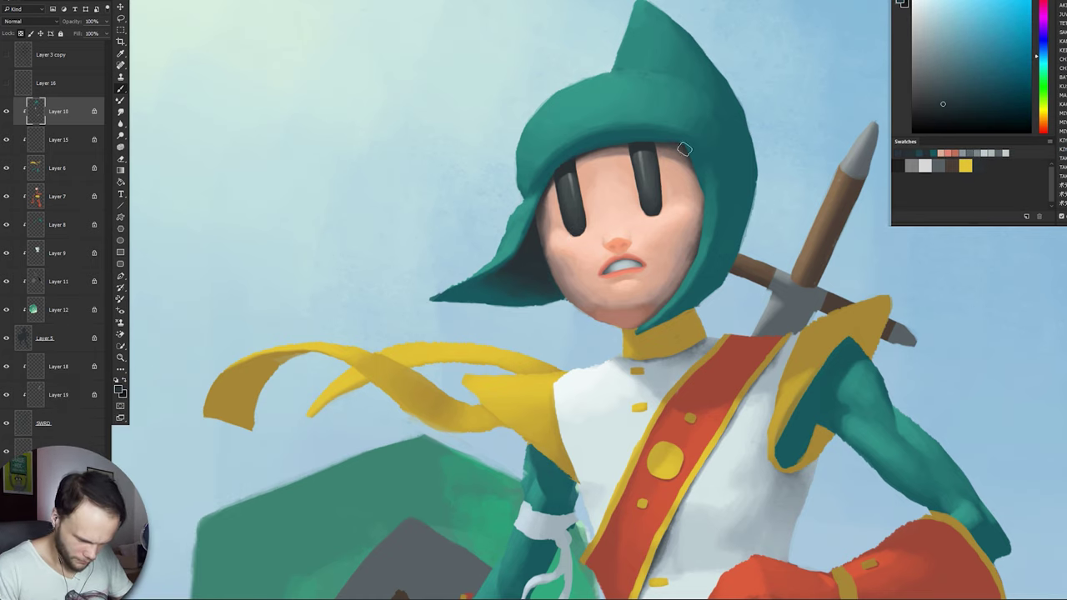
pyautogui.keyDown('alt'); pyautogui.click(692, 164); pyautogui.keyUp('alt')
pyautogui.click(58, 139)
pyautogui.keyDown('alt'); pyautogui.click(680, 304); pyautogui.keyUp('alt')
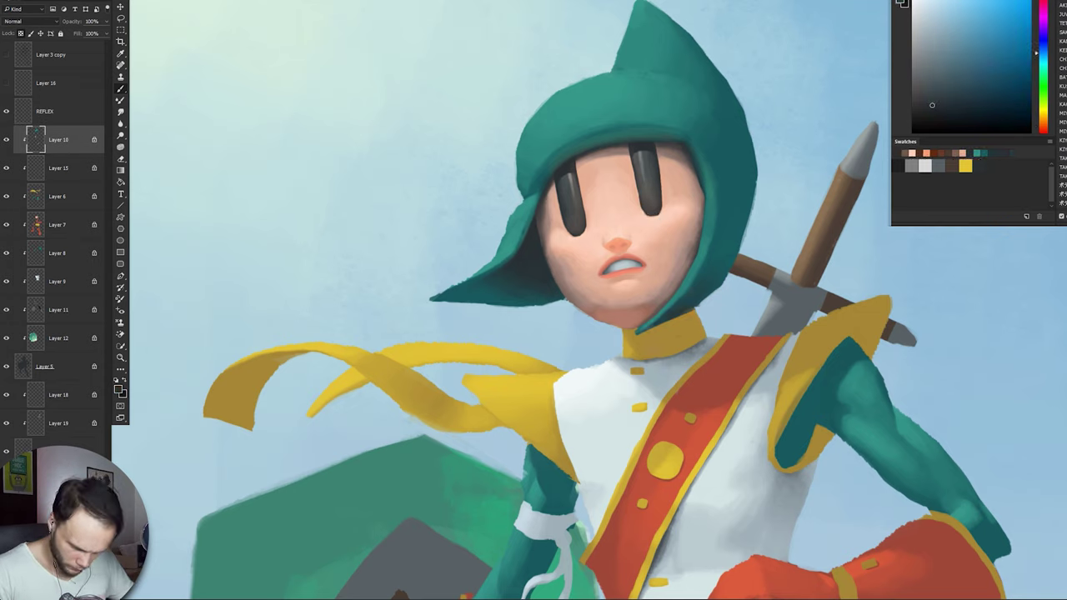
# Clean up the base silhouette on Layer 5 where the scarf meets the shoulder, alternating Brush and Eraser
pyautogui.click(45, 367)
pyautogui.press('b')
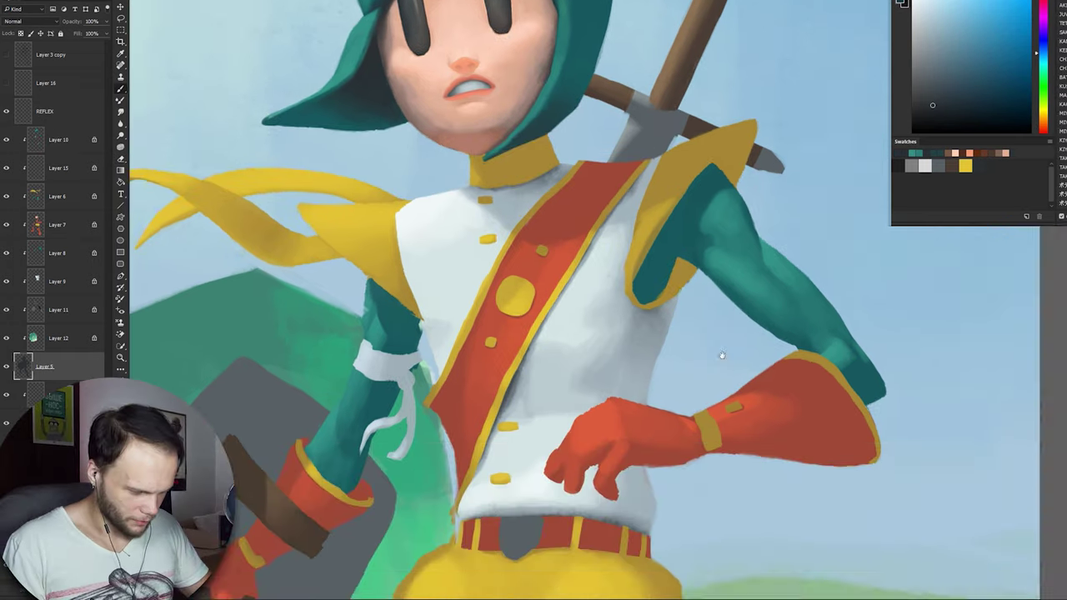
pyautogui.moveTo(721, 355); pyautogui.dragTo(789, 391)
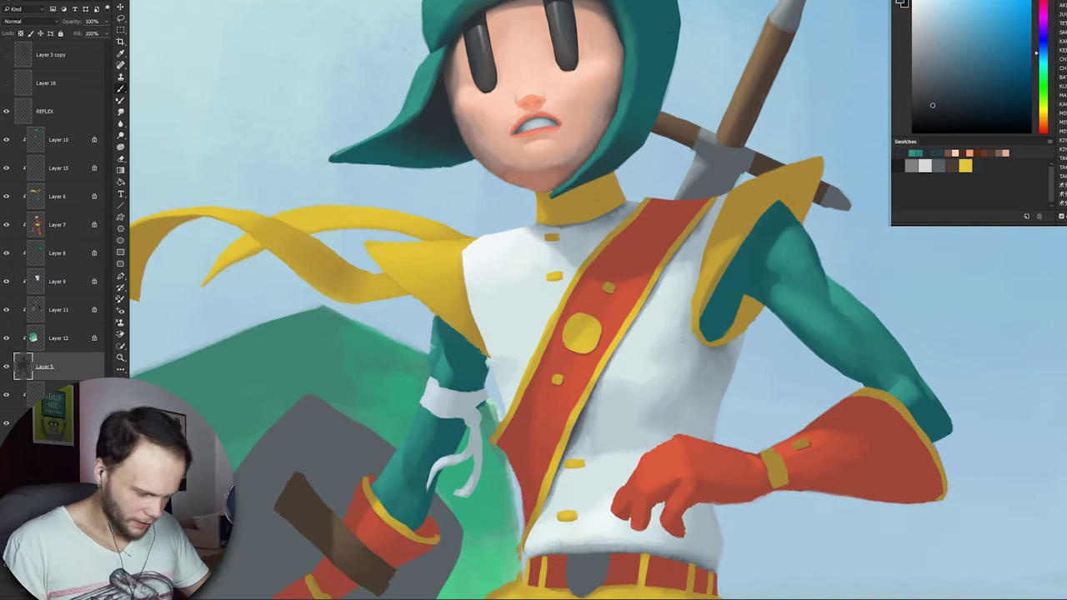
pyautogui.press('e')
pyautogui.press('b')
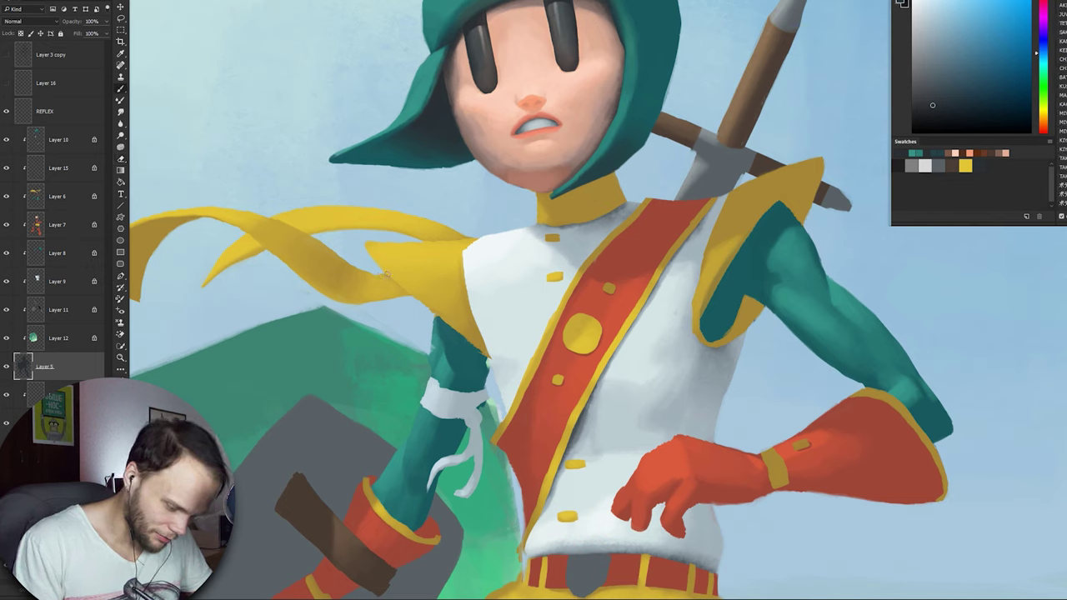
pyautogui.press('e')
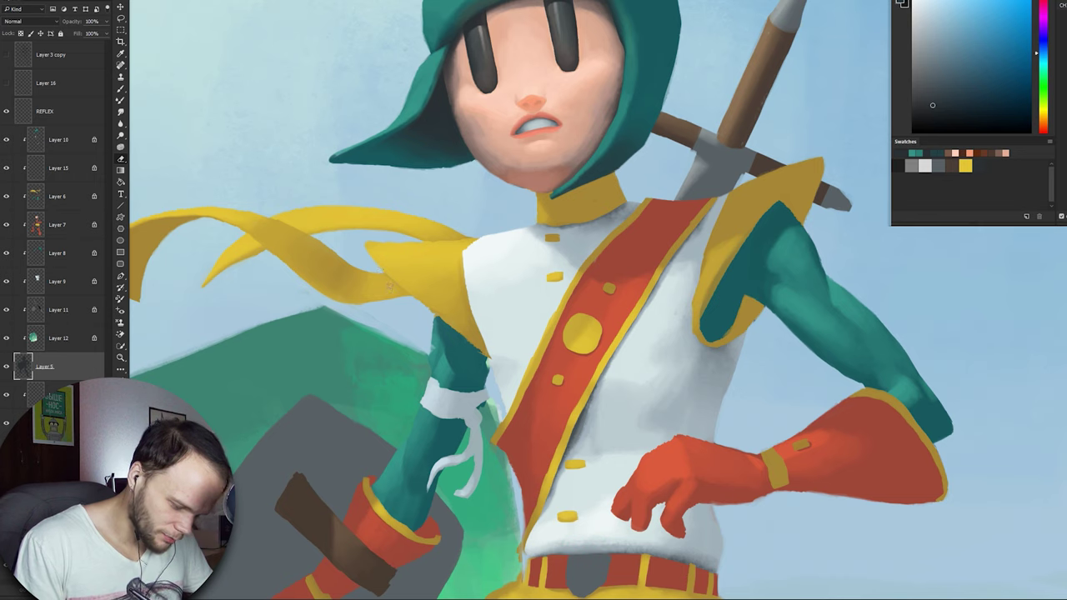
pyautogui.press('b')
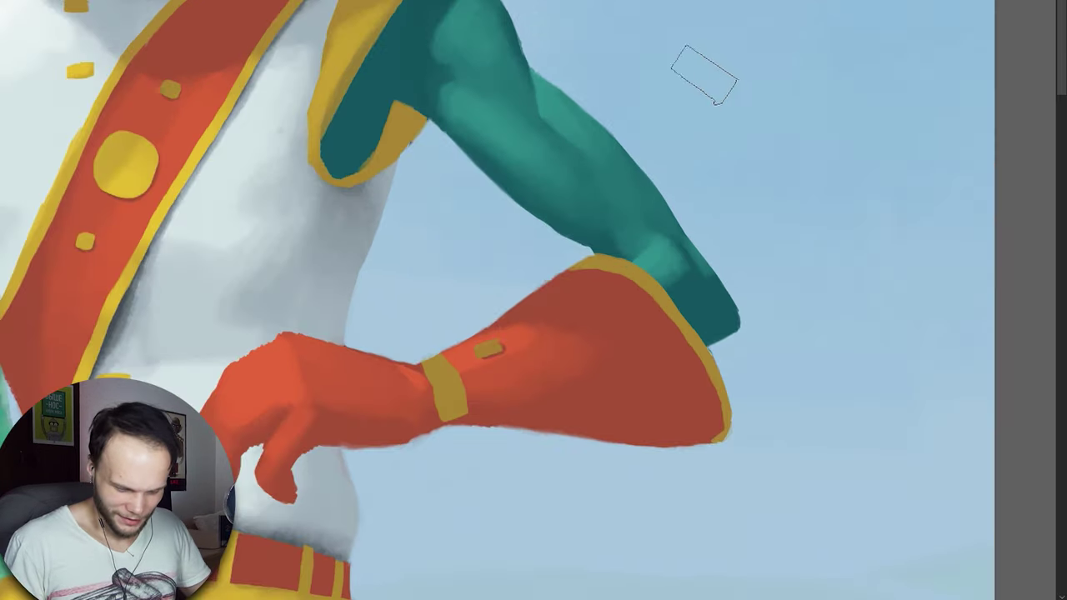
# Try out dark strokes with two different brushes on the empty sky beside the arm, then undo them
pyautogui.moveTo(703, 76)
pyautogui.mouseDown()
pyautogui.moveTo(825, 38)
pyautogui.moveTo(900, 87)
pyautogui.mouseUp()
pyautogui.moveTo(850, 125); pyautogui.dragTo(875, 325)
pyautogui.moveTo(875, 200)
pyautogui.mouseDown()
pyautogui.moveTo(950, 216)
pyautogui.moveTo(869, 571)
pyautogui.mouseUp()
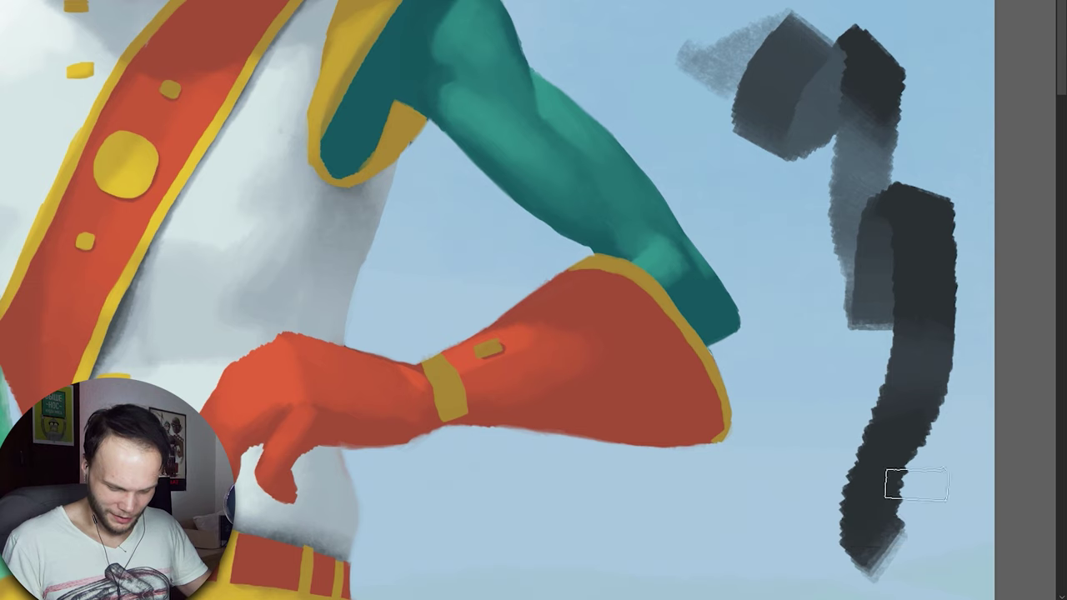
pyautogui.press('v')
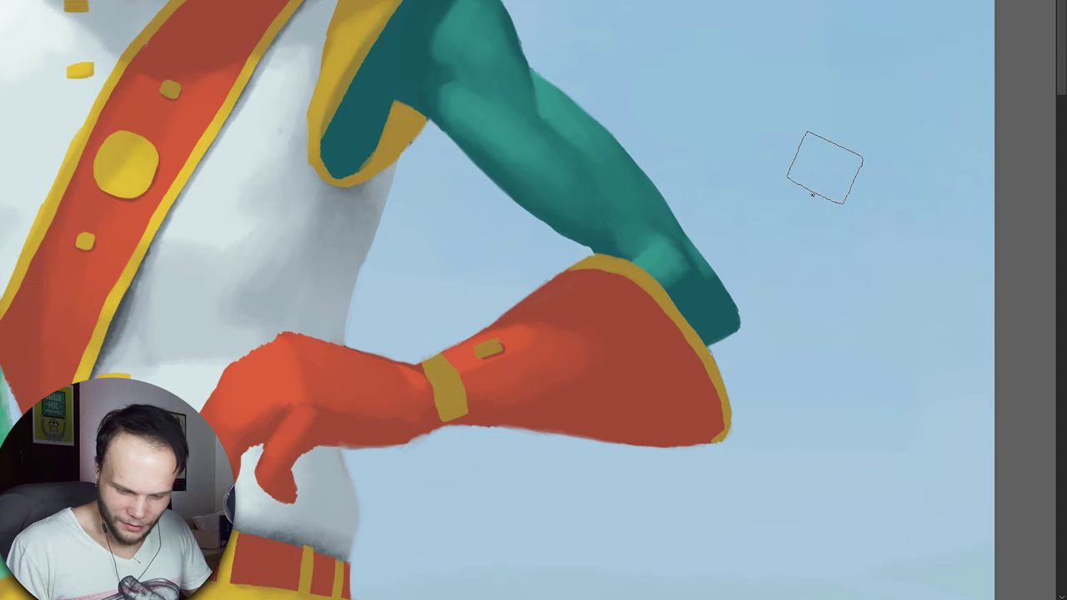
pyautogui.moveTo(829, 158); pyautogui.dragTo(844, 84)
pyautogui.moveTo(892, 71); pyautogui.dragTo(840, 184)
pyautogui.moveTo(904, 104)
pyautogui.mouseDown()
pyautogui.moveTo(858, 231)
pyautogui.moveTo(852, 296)
pyautogui.mouseUp()
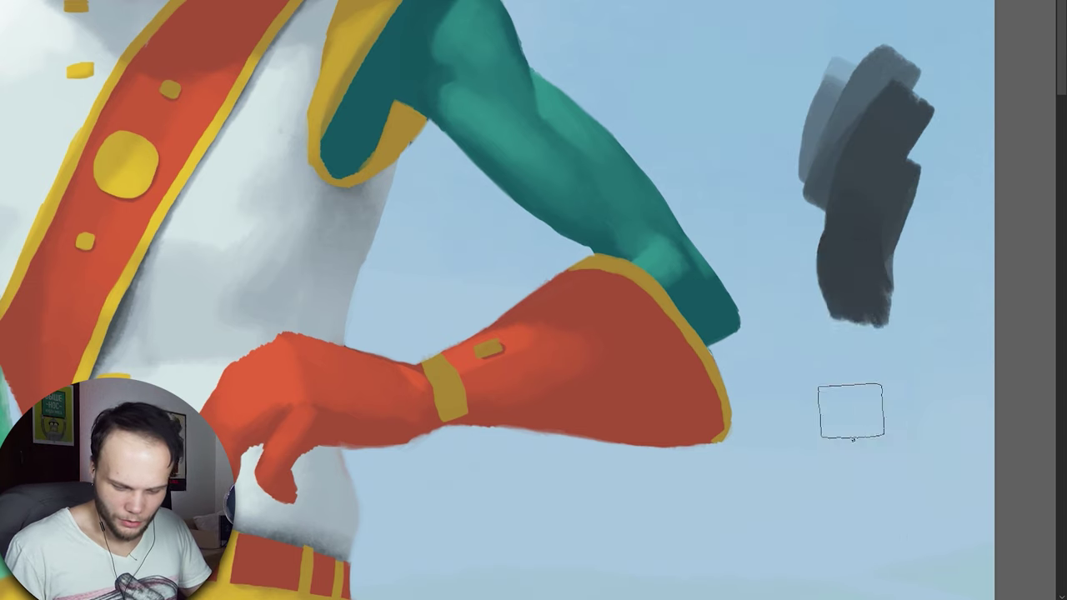
pyautogui.moveTo(858, 242); pyautogui.dragTo(823, 390)
pyautogui.hotkey('ctrl', 'z')
pyautogui.hotkey('ctrl', 'z')
pyautogui.hotkey('ctrl', 'z')
pyautogui.hotkey('ctrl', 'z')
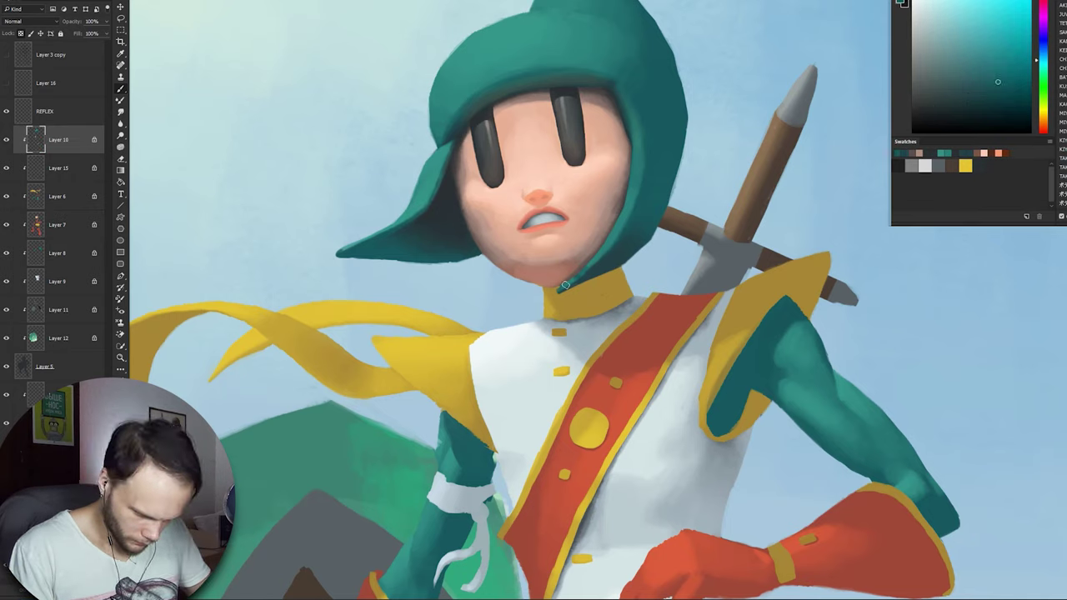
# Shade the hat with sampled teals along the opening beside the cheek, its side and the flap's lower edge
pyautogui.scroll(1, 483, 138)
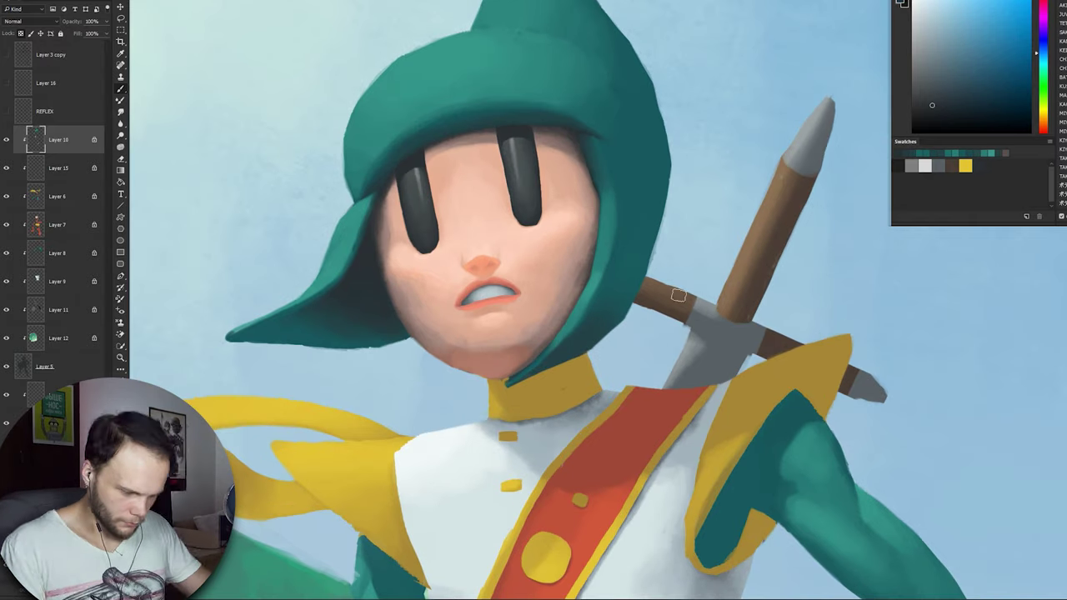
pyautogui.keyDown('alt'); pyautogui.click(587, 303); pyautogui.keyUp('alt')
pyautogui.moveTo(597, 282); pyautogui.dragTo(575, 326)
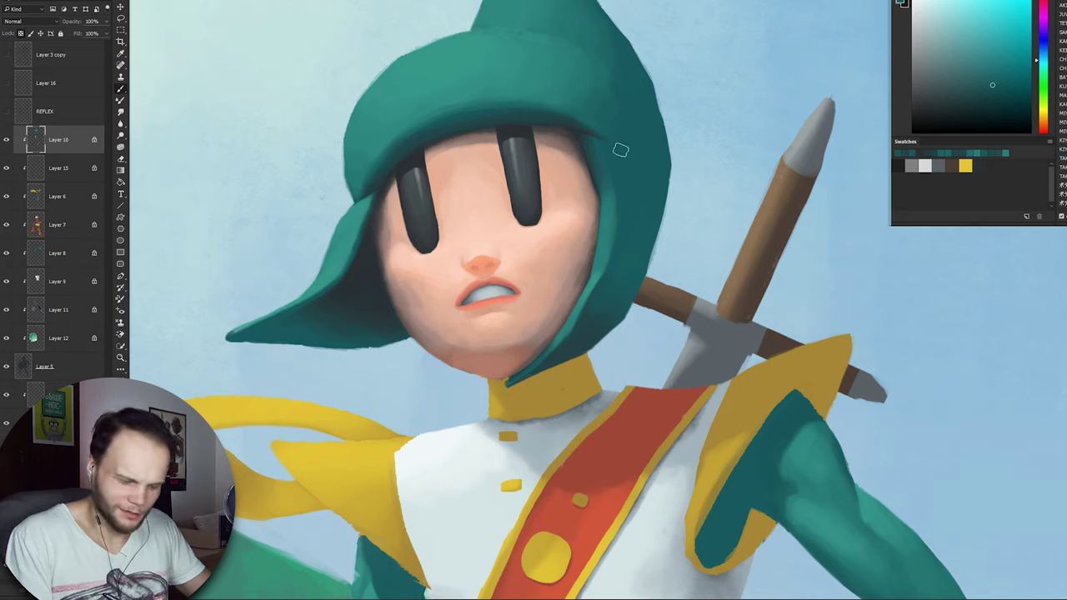
pyautogui.keyDown('alt'); pyautogui.click(633, 227); pyautogui.keyUp('alt')
pyautogui.moveTo(626, 215)
pyautogui.mouseDown()
pyautogui.moveTo(614, 265)
pyautogui.moveTo(618, 250)
pyautogui.mouseUp()
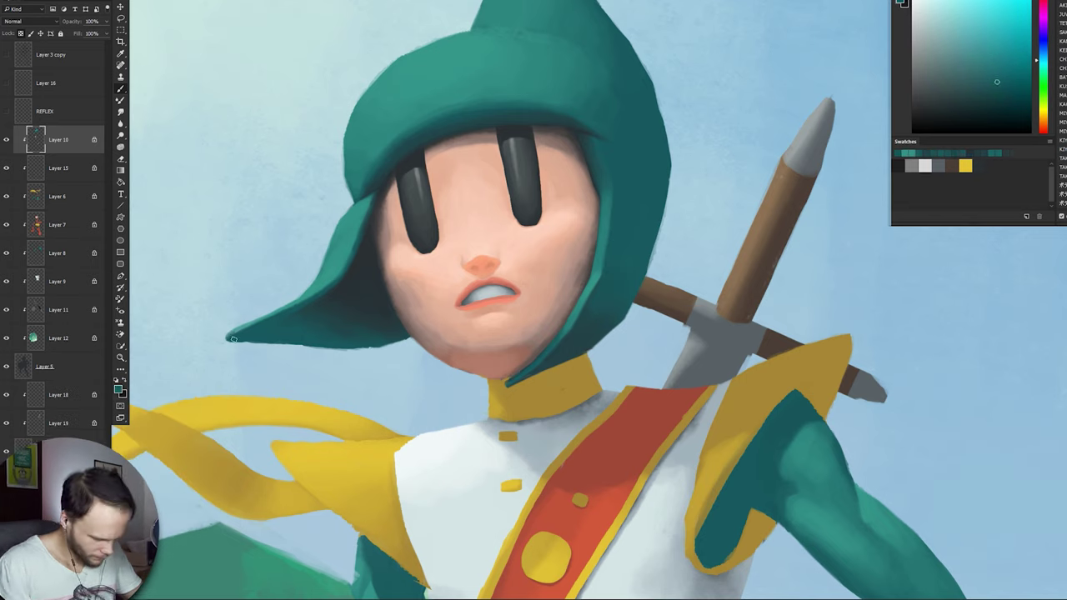
pyautogui.moveTo(379, 342); pyautogui.dragTo(237, 337)
# Paint folds and shading on the white cloth band tied around the shield arm, including its hanging ends
pyautogui.moveTo(542, 491); pyautogui.dragTo(674, 123)
pyautogui.keyDown('alt'); pyautogui.click(542, 275); pyautogui.keyUp('alt')
pyautogui.moveTo(546, 296); pyautogui.dragTo(538, 367)
pyautogui.moveTo(521, 265)
pyautogui.mouseDown()
pyautogui.moveTo(556, 265)
pyautogui.moveTo(576, 250)
pyautogui.mouseUp()
pyautogui.keyDown('alt'); pyautogui.click(675, 357); pyautogui.keyUp('alt')
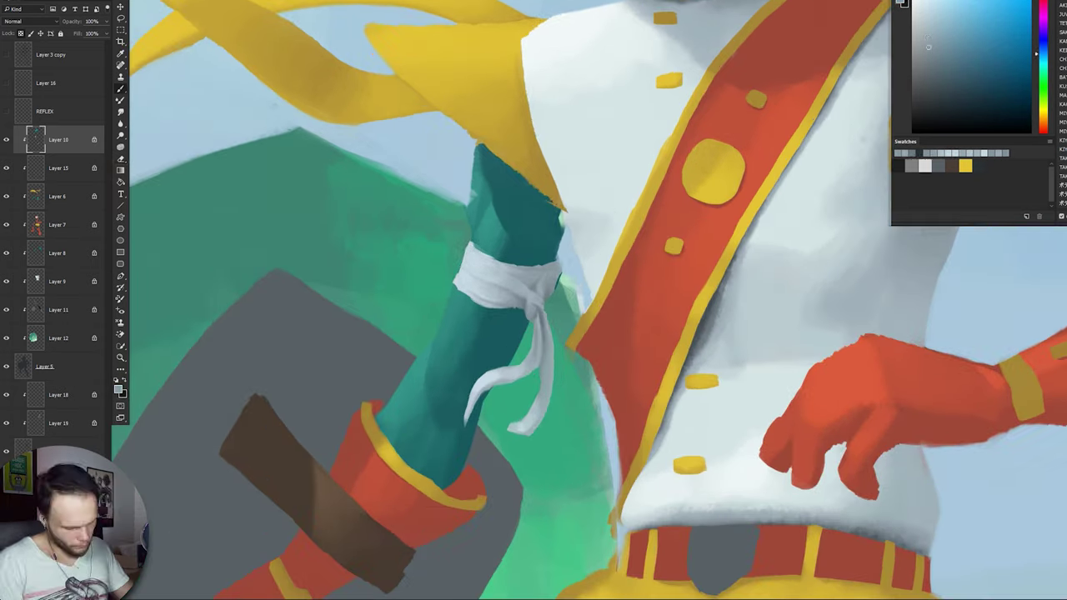
# Refine the belt and its grey buckle with sampled colours, switching to the layers of the parts around the vest hem
pyautogui.moveTo(871, 467); pyautogui.dragTo(625, 334)
pyautogui.keyDown('alt'); pyautogui.click(625, 350); pyautogui.keyUp('alt')
pyautogui.moveTo(671, 409); pyautogui.dragTo(617, 409)
pyautogui.keyDown('ctrl'); pyautogui.click(564, 409); pyautogui.keyUp('ctrl')
pyautogui.keyDown('alt'); pyautogui.click(564, 397); pyautogui.keyUp('alt')
pyautogui.moveTo(557, 390); pyautogui.dragTo(567, 410)
pyautogui.keyDown('ctrl'); pyautogui.click(521, 371); pyautogui.keyUp('ctrl')
pyautogui.moveTo(514, 384); pyautogui.dragTo(508, 410)
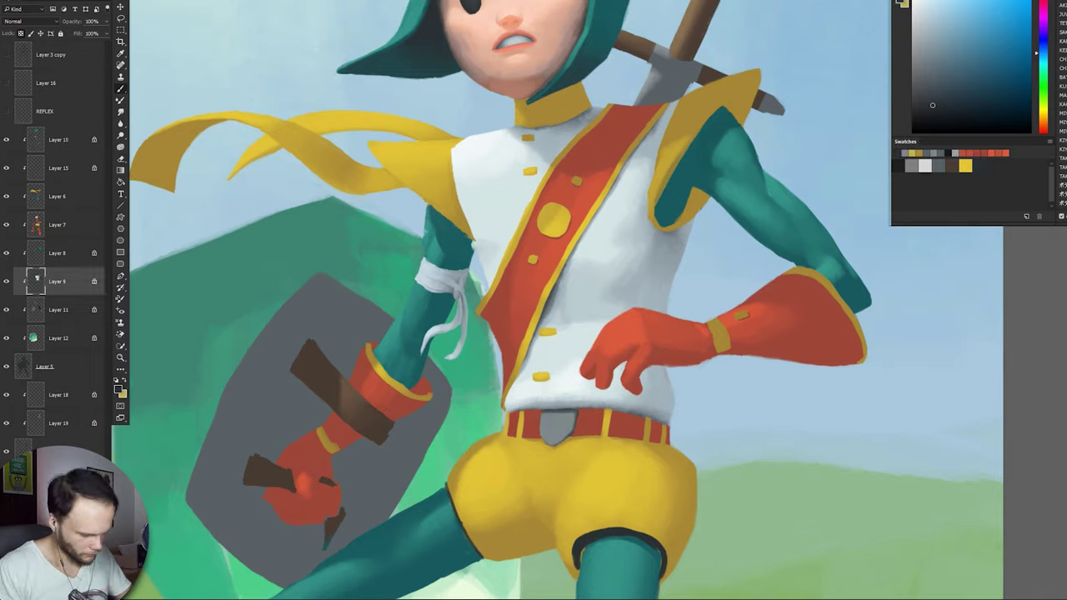
# Hide and show Layer 6 repeatedly, at full view and zoomed in, to compare the painting with and without it
pyautogui.moveTo(567, 491); pyautogui.dragTo(613, 148)
pyautogui.hotkey('ctrl', '0')
pyautogui.click(14, 200)
pyautogui.click(7, 198)
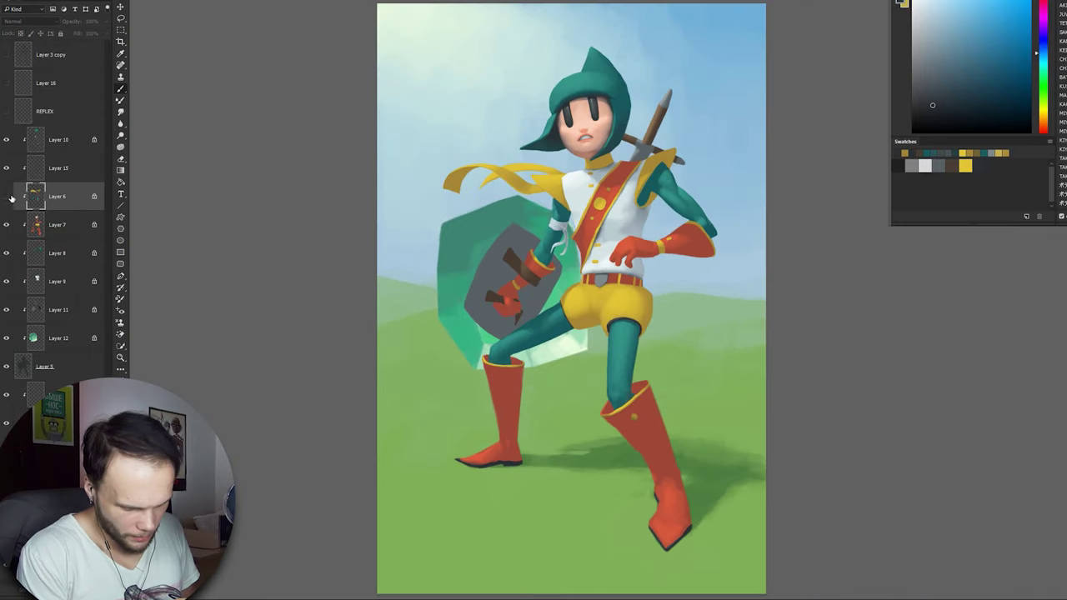
pyautogui.click(9, 199)
pyautogui.click(10, 198)
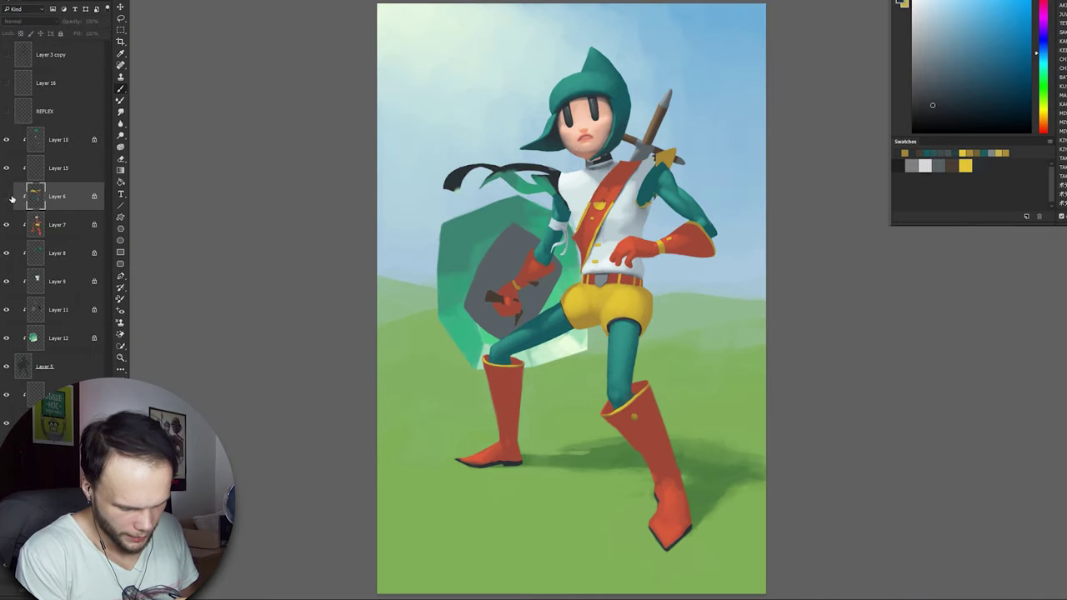
pyautogui.click(11, 199)
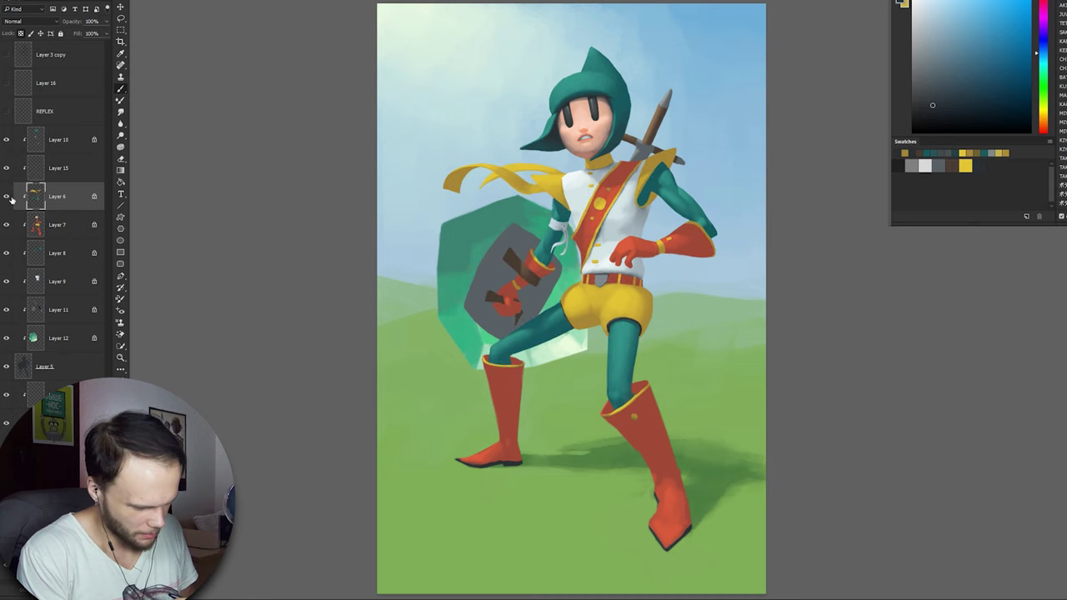
pyautogui.click(10, 198)
pyautogui.click(8, 200)
pyautogui.hotkey('ctrl', '1')
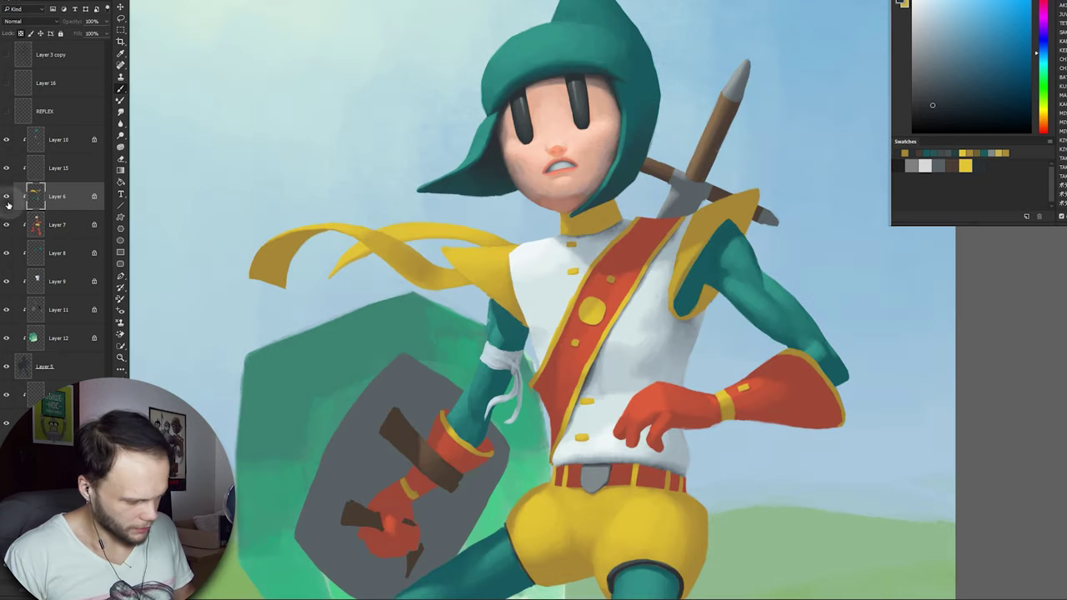
pyautogui.click(9, 200)
pyautogui.click(8, 200)
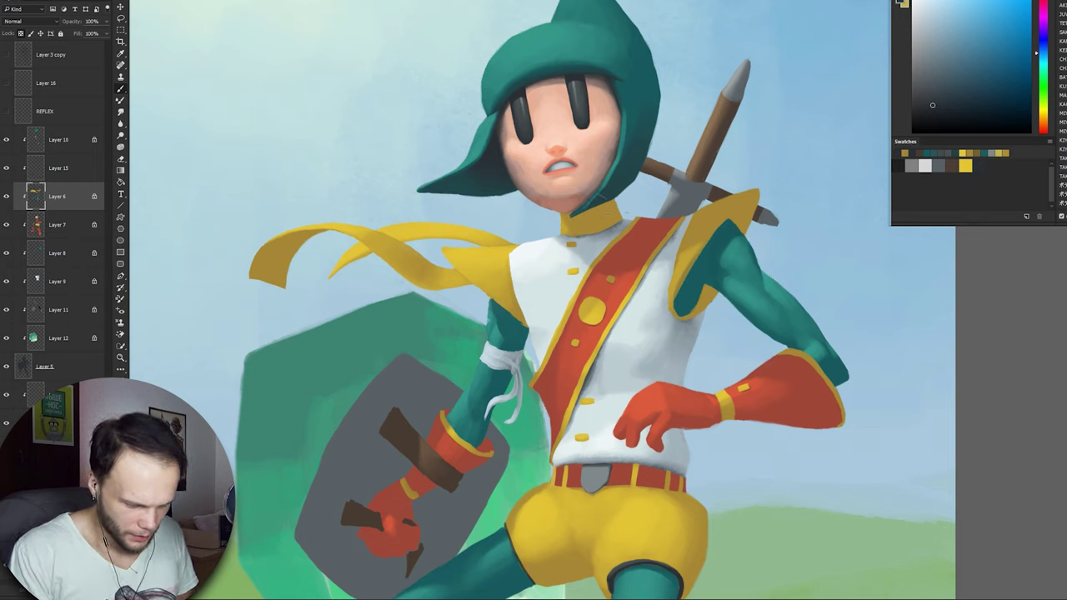
# Darken the yellow collar under the chin with sampled ochre tones on Layer 6
pyautogui.keyDown('alt'); pyautogui.click(597, 238); pyautogui.keyUp('alt')
pyautogui.click(981, 163)
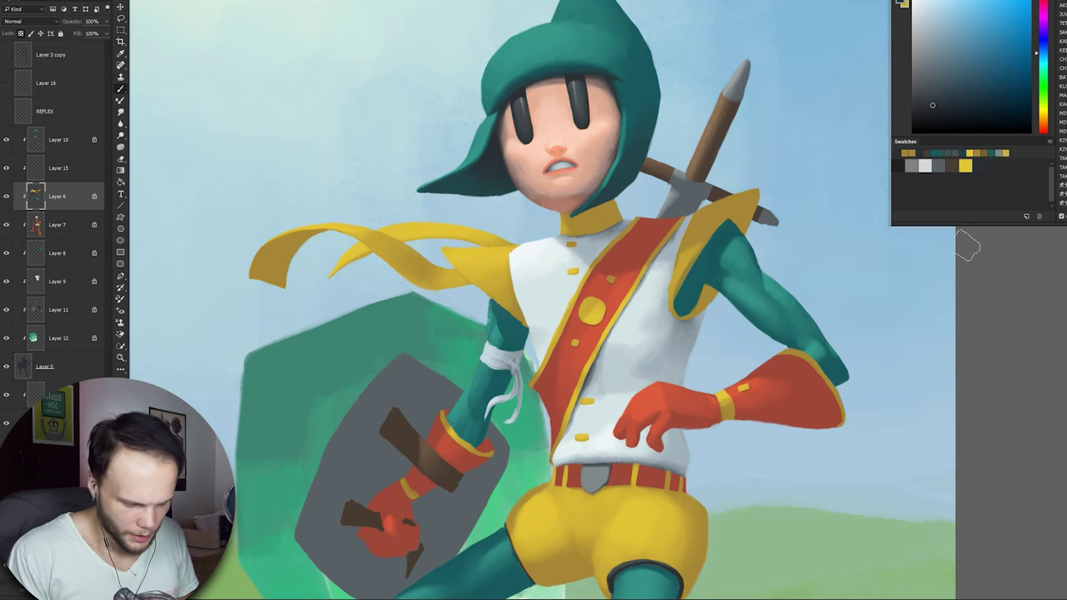
pyautogui.keyDown('alt'); pyautogui.click(600, 218); pyautogui.keyUp('alt')
pyautogui.moveTo(590, 208)
pyautogui.mouseDown()
pyautogui.moveTo(608, 215)
pyautogui.moveTo(609, 203)
pyautogui.mouseUp()
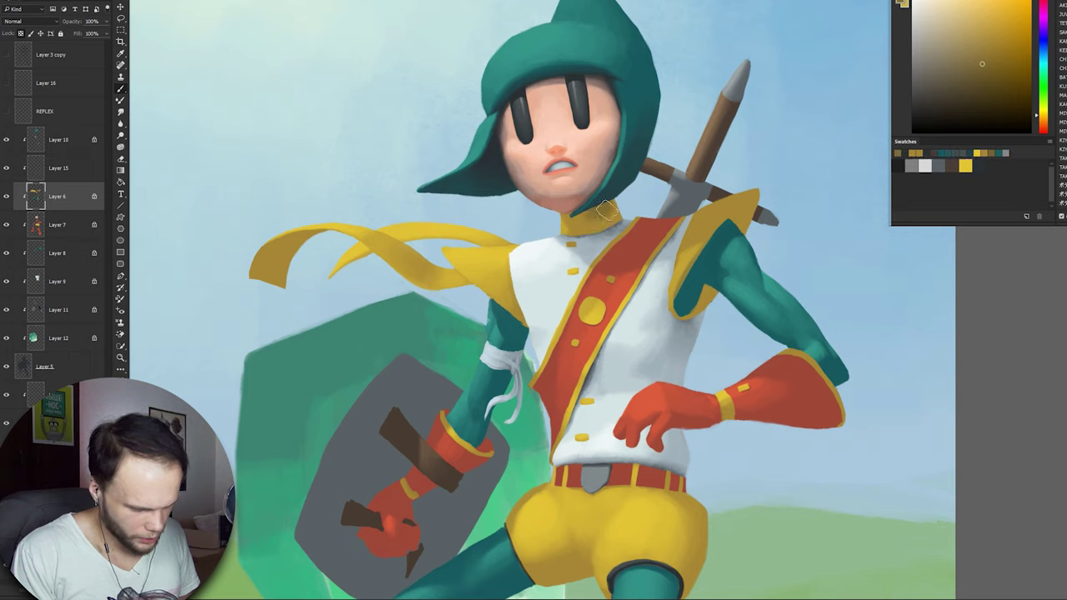
pyautogui.keyDown('alt'); pyautogui.click(575, 208); pyautogui.keyUp('alt')
# Shade the edges and undersides of both yellow shoulder pieces with sampled darker ochres
pyautogui.keyDown('alt'); pyautogui.click(740, 205); pyautogui.keyUp('alt')
pyautogui.moveTo(750, 197); pyautogui.dragTo(685, 310)
pyautogui.keyDown('alt'); pyautogui.click(696, 302); pyautogui.keyUp('alt')
pyautogui.keyDown('alt'); pyautogui.click(692, 308); pyautogui.keyUp('alt')
pyautogui.moveTo(504, 304); pyautogui.dragTo(522, 322)
# Shade the folds of the flying yellow scarf with sampled ochre, from its curled end to the shoulder
pyautogui.moveTo(316, 234); pyautogui.dragTo(271, 271)
pyautogui.keyDown('alt'); pyautogui.click(293, 244); pyautogui.keyUp('alt')
pyautogui.keyDown('alt'); pyautogui.click(442, 270); pyautogui.keyUp('alt')
pyautogui.moveTo(466, 280); pyautogui.dragTo(409, 281)
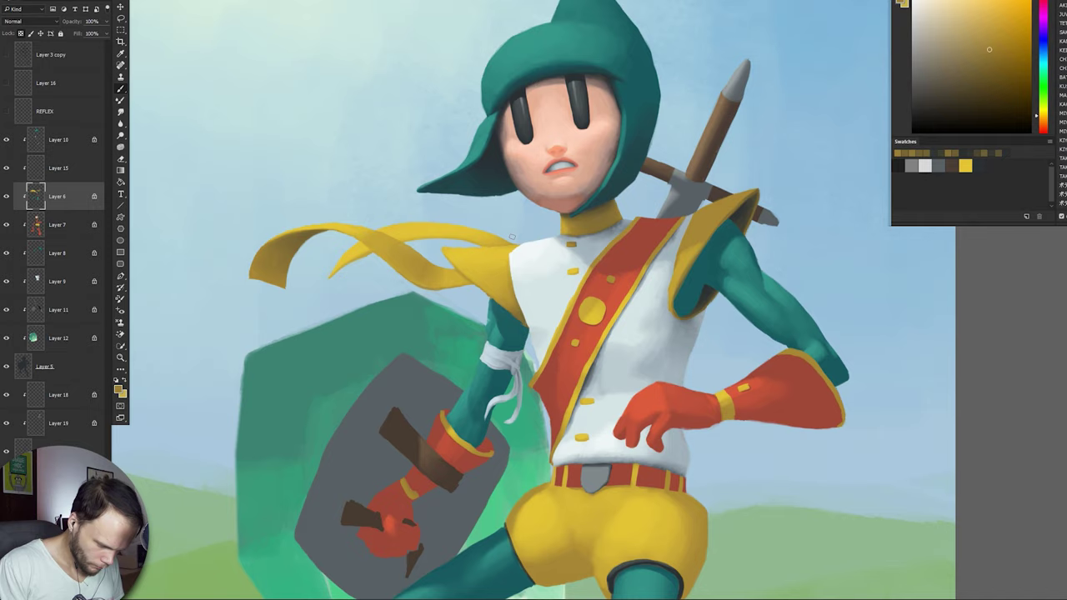
# Paint dark shadows on the teal upper arms beneath the yellow shoulder pieces with sampled dark colours
pyautogui.scroll(-1, 409, 284)
pyautogui.keyDown('alt'); pyautogui.click(700, 171); pyautogui.keyUp('alt')
pyautogui.keyDown('alt'); pyautogui.click(692, 180); pyautogui.keyUp('alt')
pyautogui.keyDown('ctrl'); pyautogui.click(724, 274); pyautogui.keyUp('ctrl')
pyautogui.click(6, 54)
pyautogui.keyDown('alt'); pyautogui.click(667, 256); pyautogui.keyUp('alt')
pyautogui.keyDown('alt'); pyautogui.click(665, 253); pyautogui.keyUp('alt')
pyautogui.moveTo(671, 255); pyautogui.dragTo(660, 246)
pyautogui.moveTo(700, 200); pyautogui.dragTo(675, 232)
pyautogui.moveTo(505, 271); pyautogui.dragTo(476, 338)
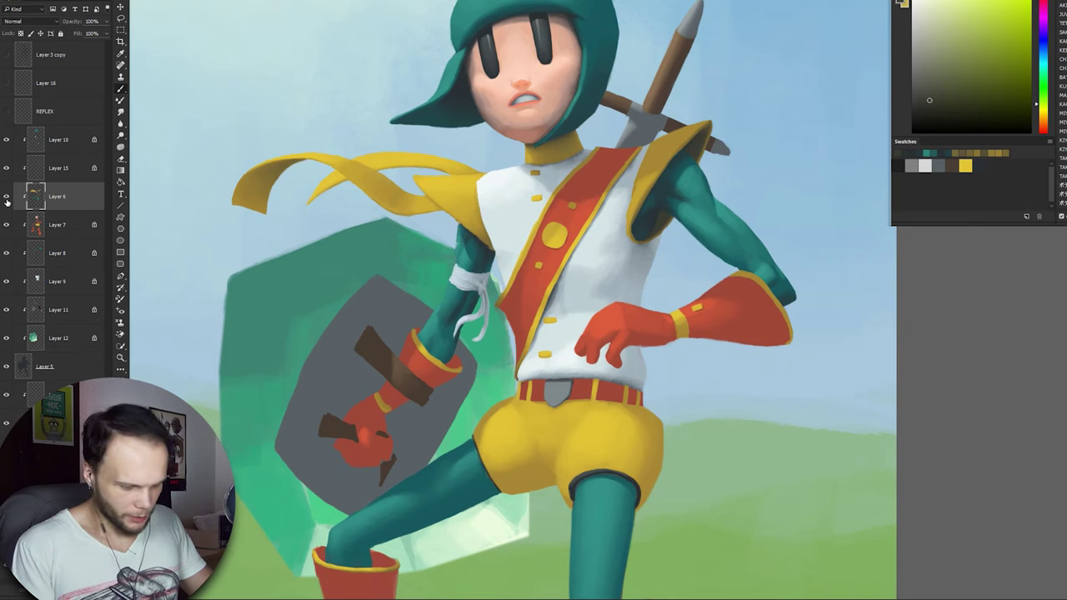
# Shade the red boots and the shield hand's glove on Layer 7 with sampled darker reds
pyautogui.press('e')
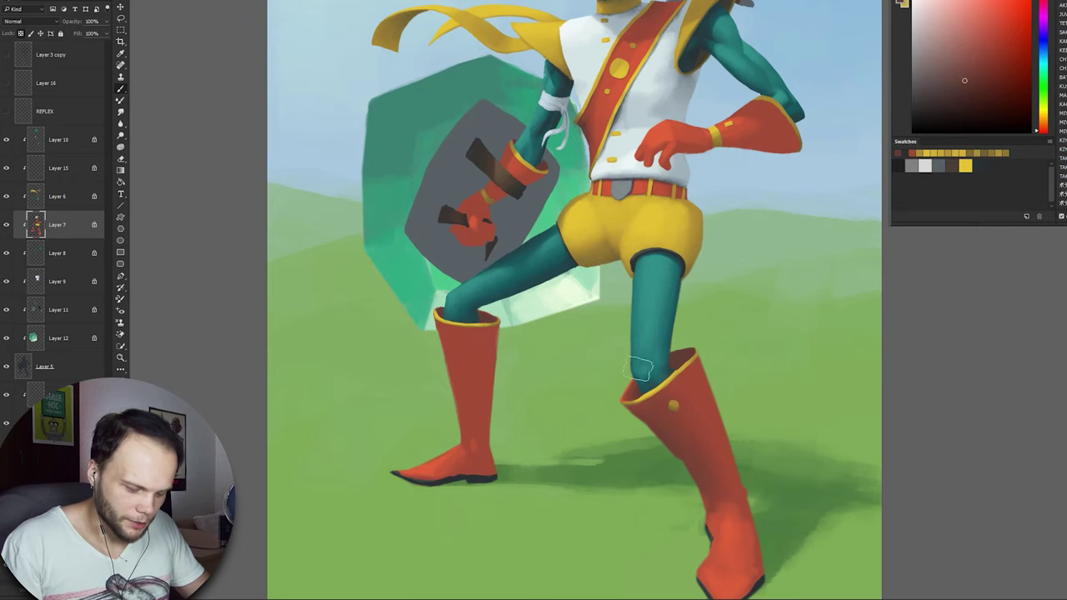
pyautogui.press('[')
pyautogui.keyDown('alt'); pyautogui.click(647, 429); pyautogui.keyUp('alt')
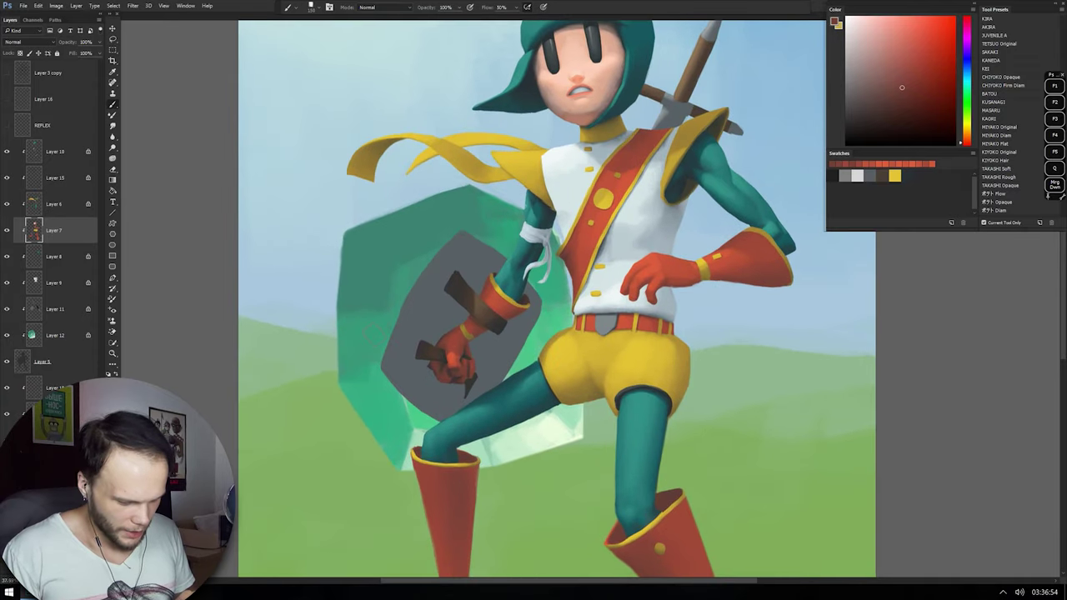
pyautogui.moveTo(475, 333); pyautogui.dragTo(472, 334)
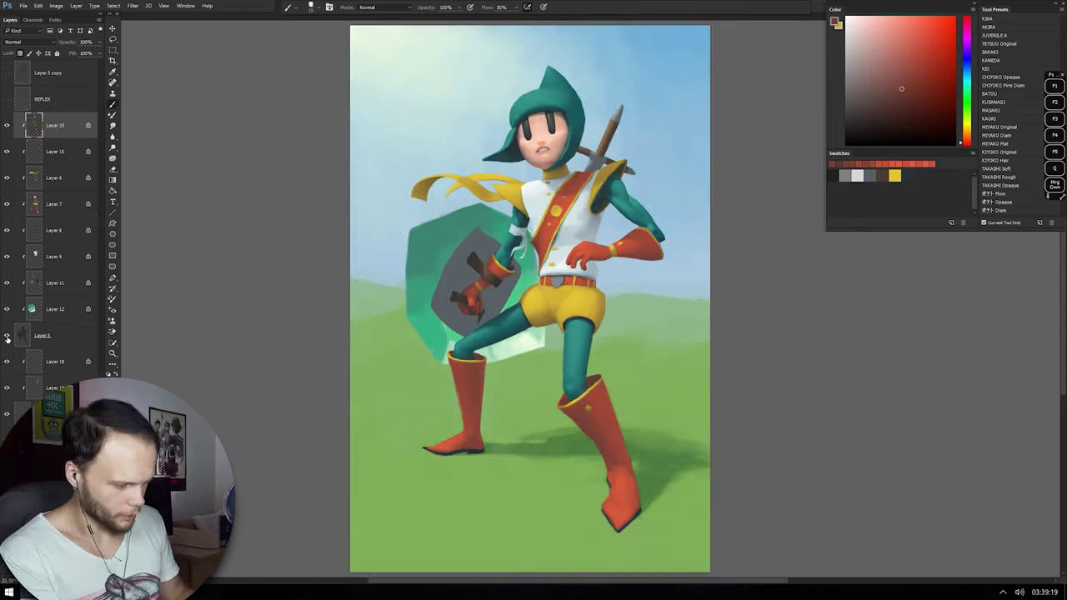
# Hide Layers 10 and 15, toggle Layer 6 and show them all again to compare the painting stages
pyautogui.click(7, 125)
pyautogui.click(7, 151)
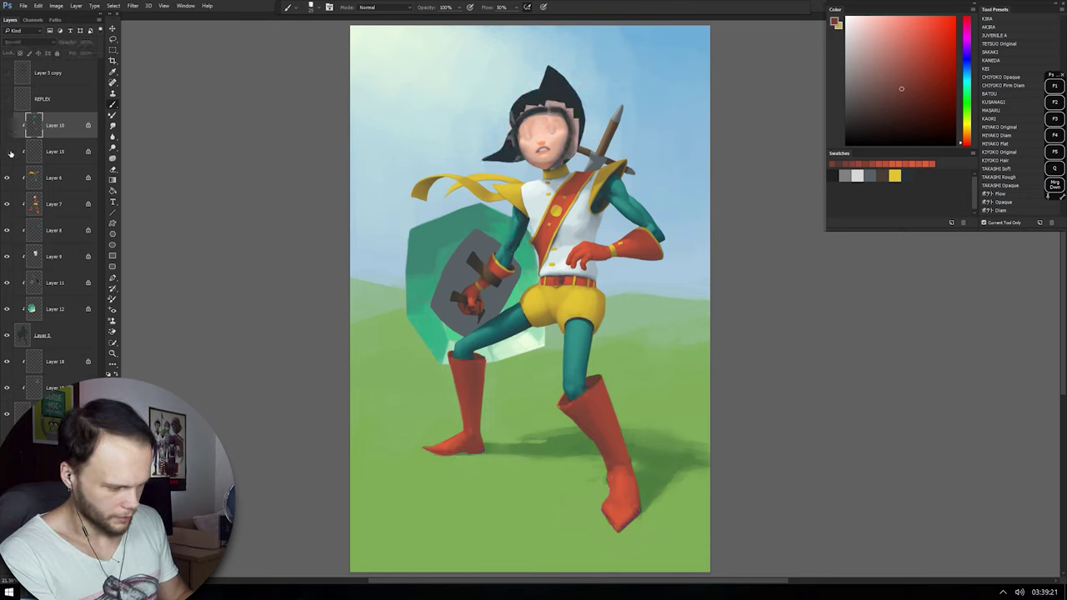
pyautogui.click(7, 185)
pyautogui.click(8, 180)
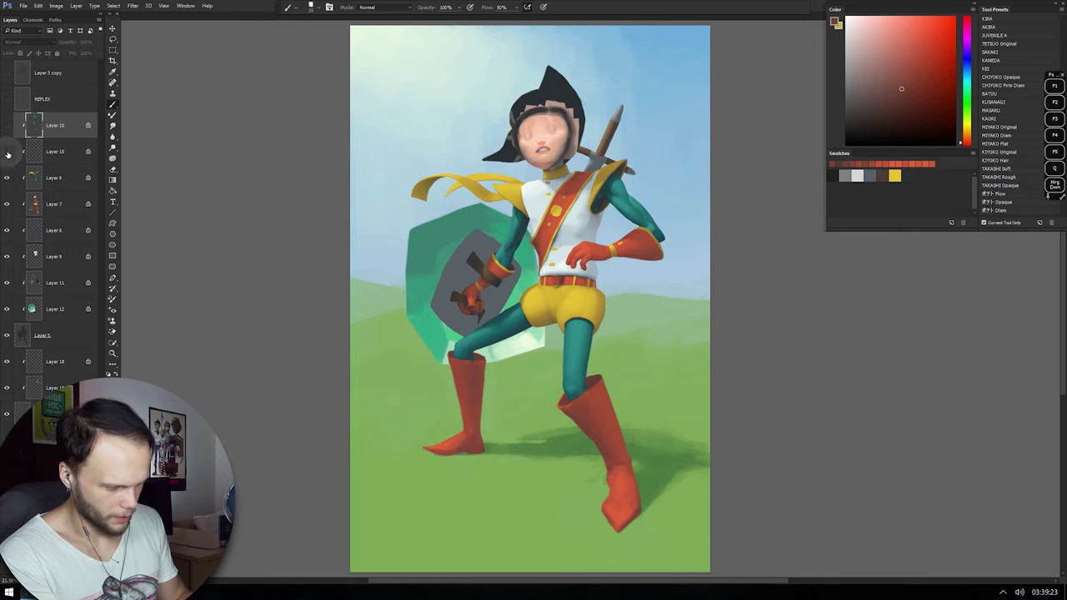
pyautogui.click(7, 151)
pyautogui.click(6, 125)
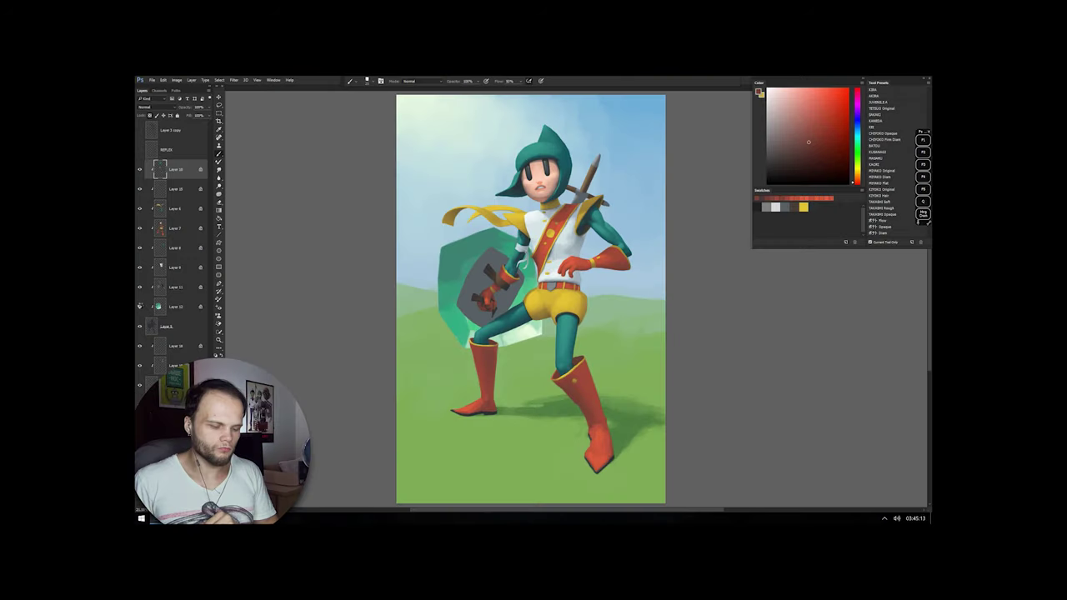
pyautogui.press('F1')
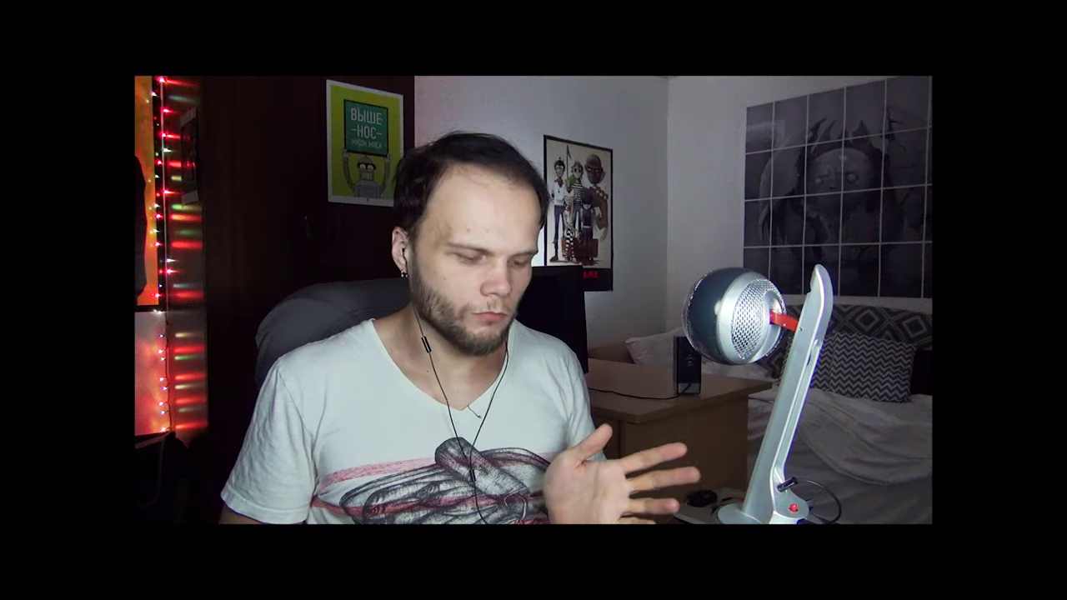